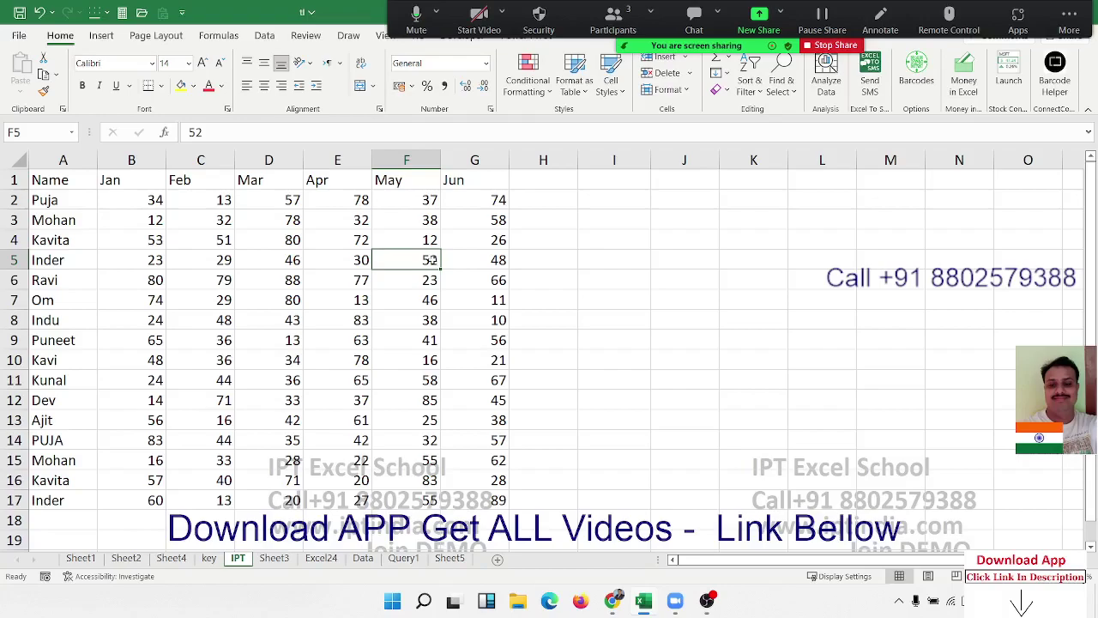
# Overwrite the Om entry in A7 with the name AJIT.
pyautogui.click(68, 202)
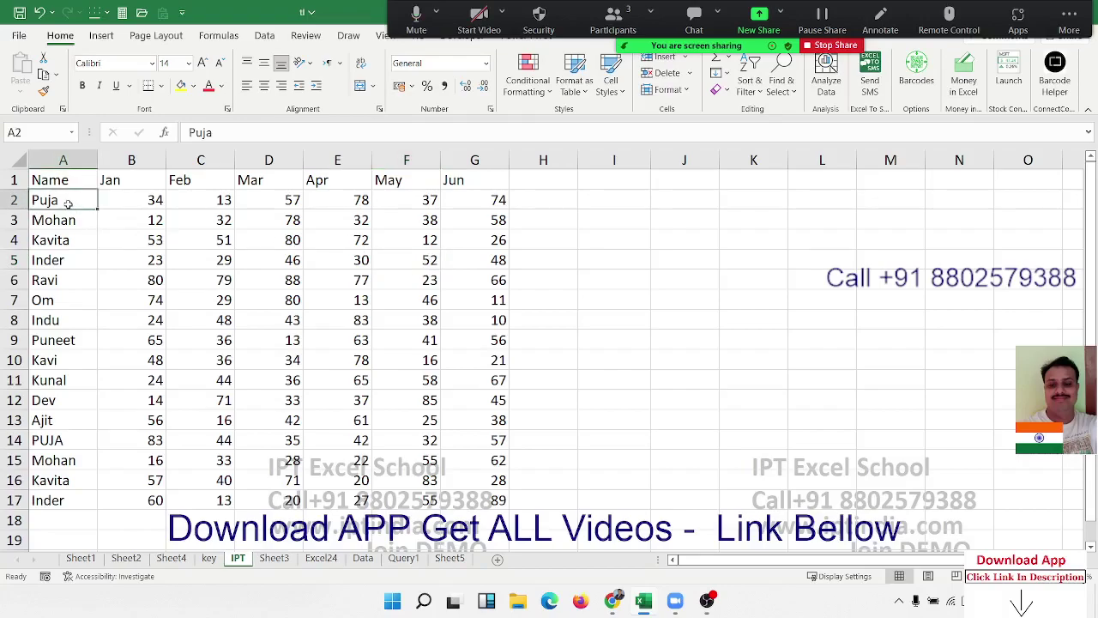
pyautogui.click(51, 434)
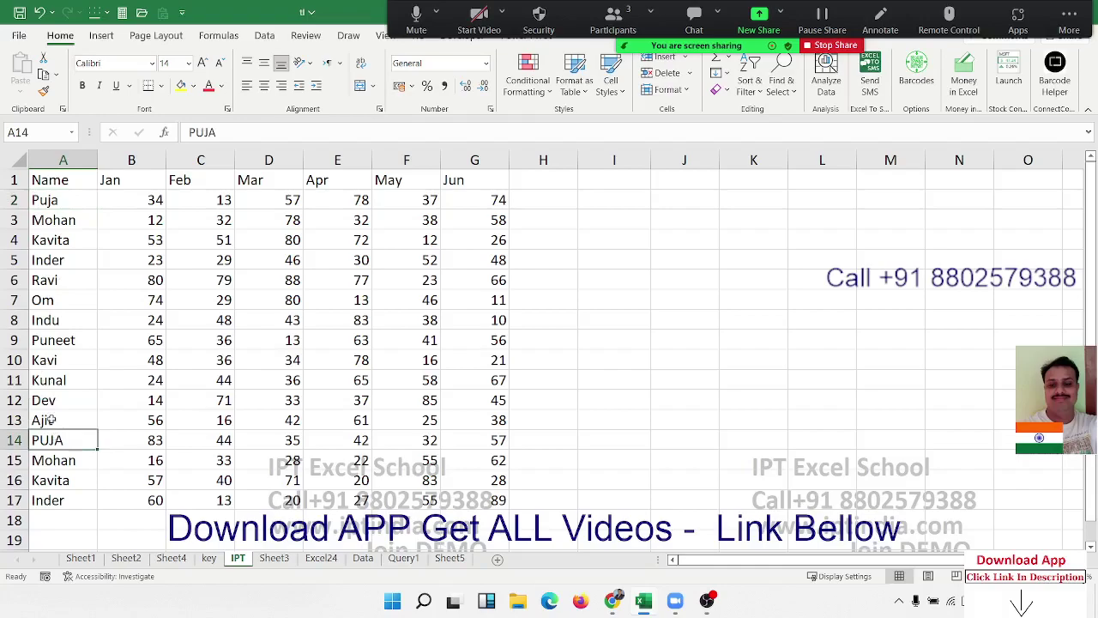
pyautogui.click(50, 419)
pyautogui.click(43, 299)
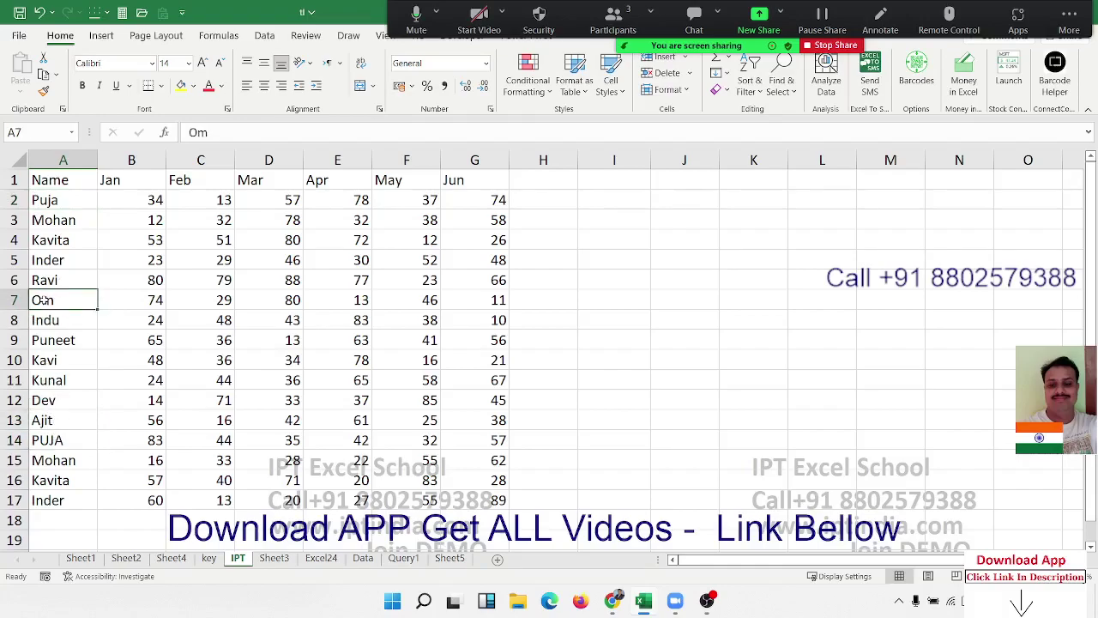
pyautogui.write('AJIT')
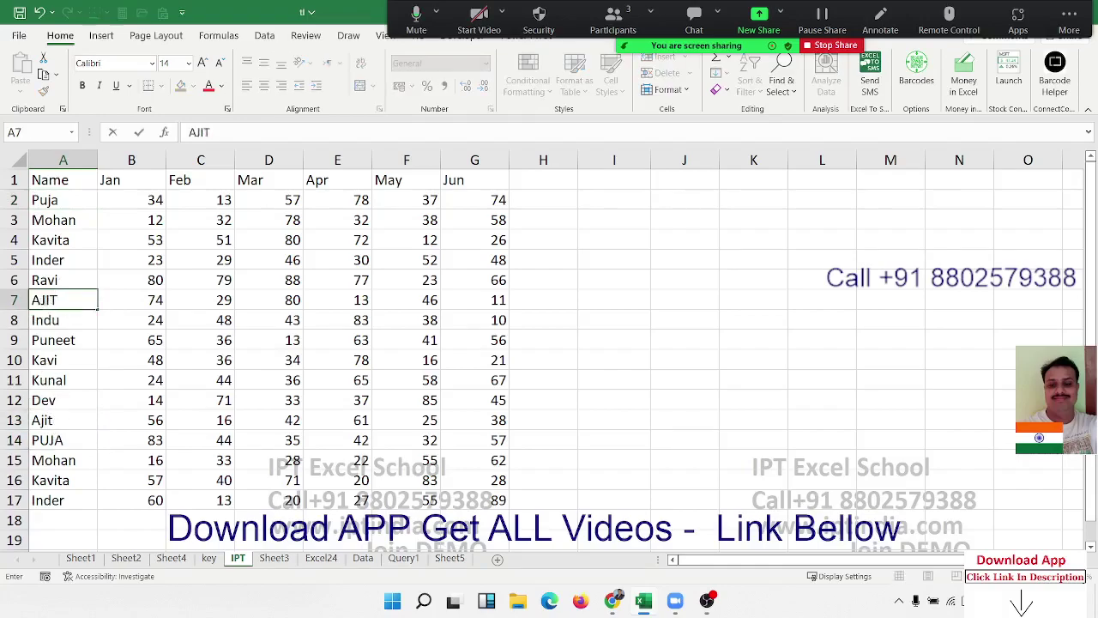
pyautogui.press('Return')
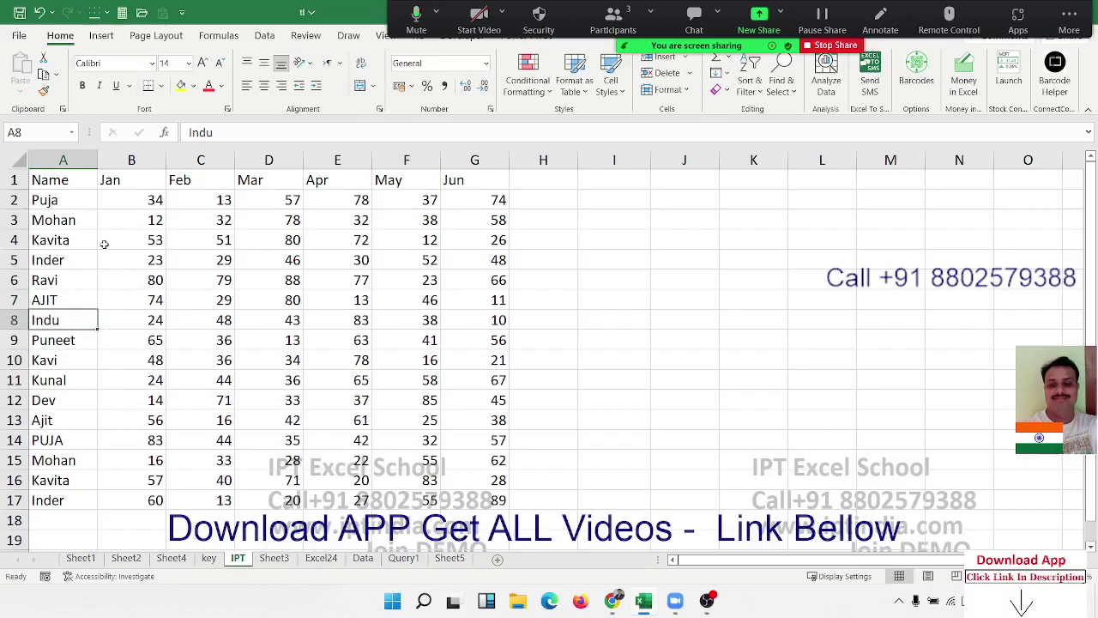
# Overwrite the Kavita entry in A4 with Ajit, correcting the mistyped casing.
pyautogui.click(48, 231)
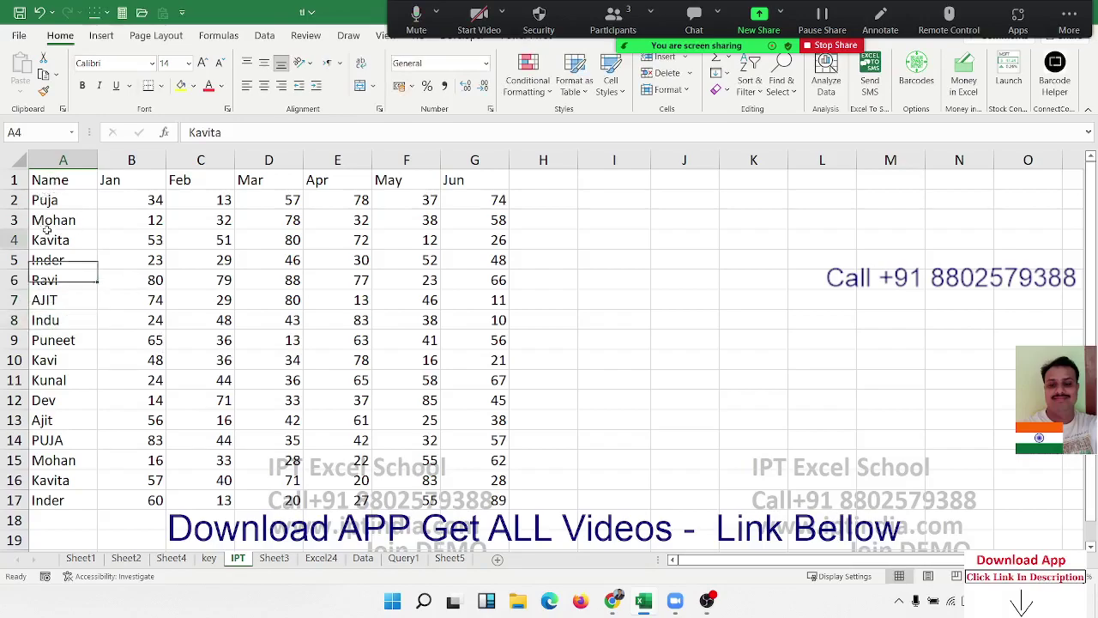
pyautogui.write('ajiT')
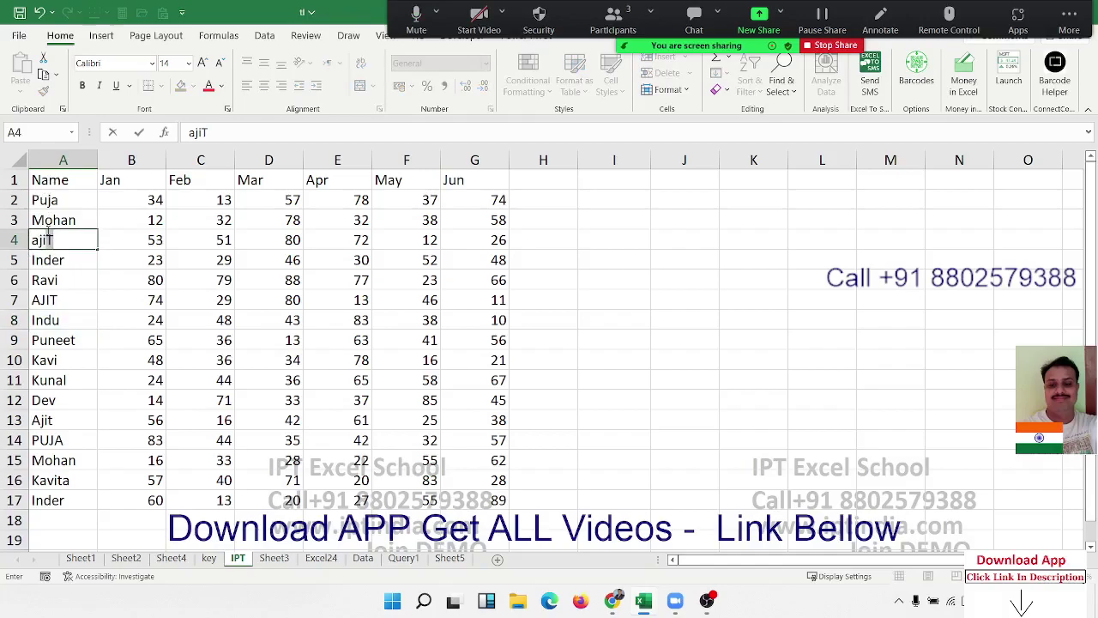
pyautogui.press('Return')
pyautogui.click(48, 231)
pyautogui.doubleClick(49, 232)
pyautogui.press('BackSpace')
pyautogui.press('BackSpace')
pyautogui.press('BackSpace')
pyautogui.write('jit')
pyautogui.press('Return')
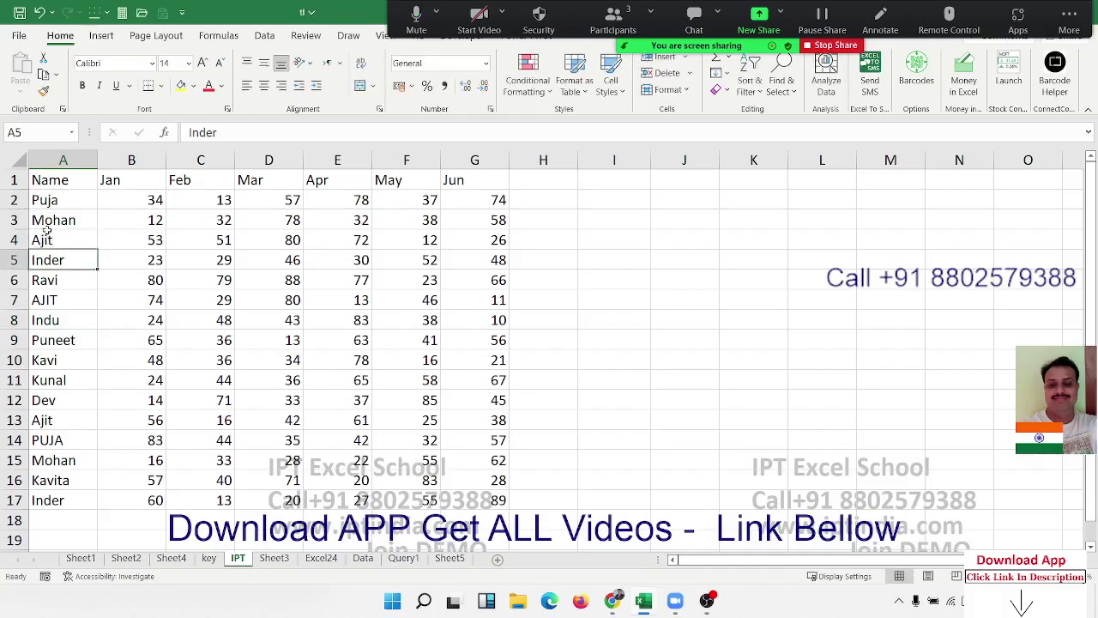
pyautogui.click(48, 233)
# Sort the table A to Z by Name and select the three Ajit variants.
pyautogui.click(65, 185)
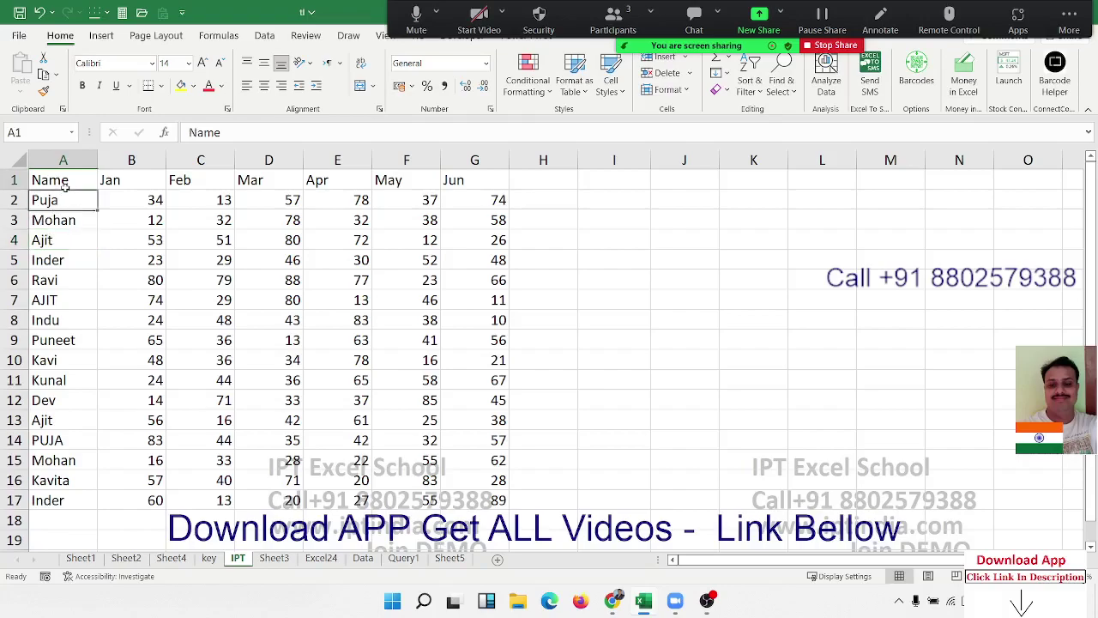
pyautogui.click(752, 90)
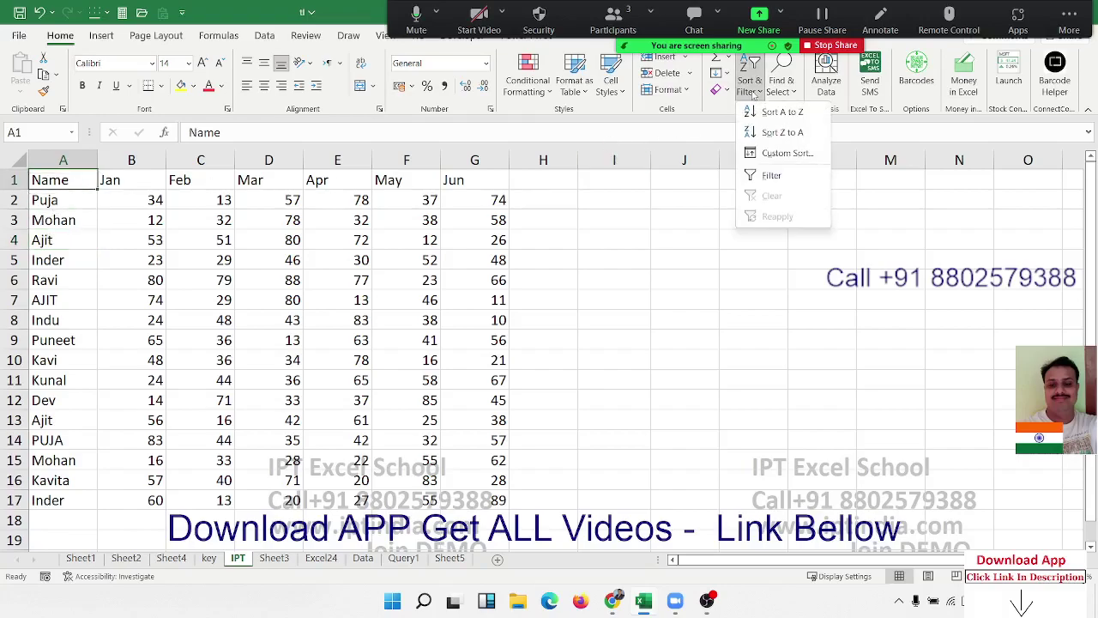
pyautogui.click(773, 117)
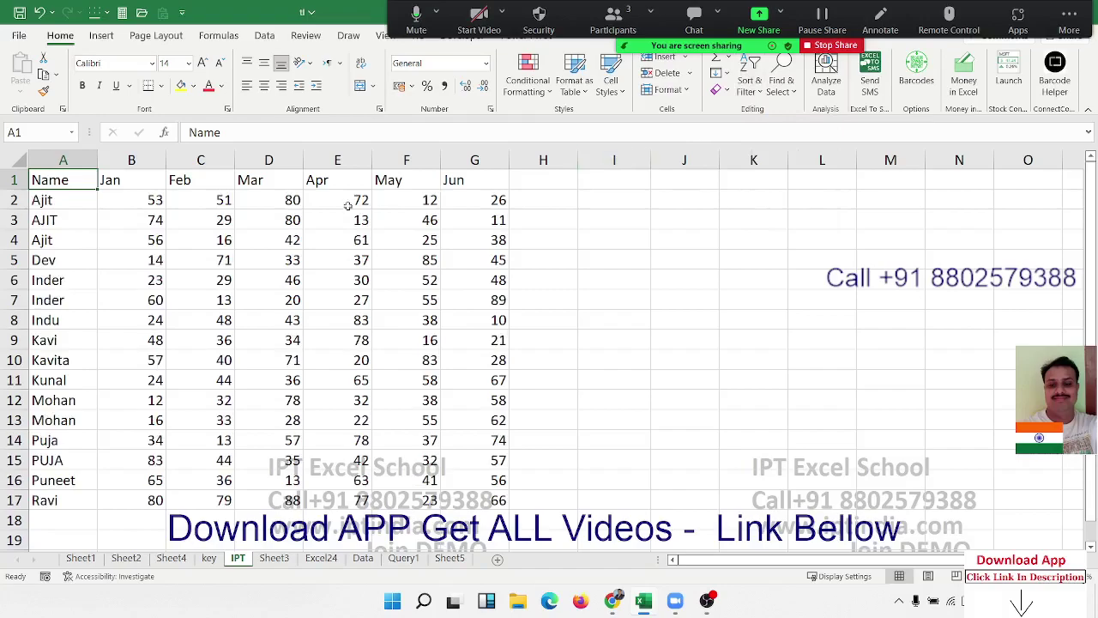
pyautogui.click(57, 241)
pyautogui.moveTo(58, 240); pyautogui.dragTo(57, 200)
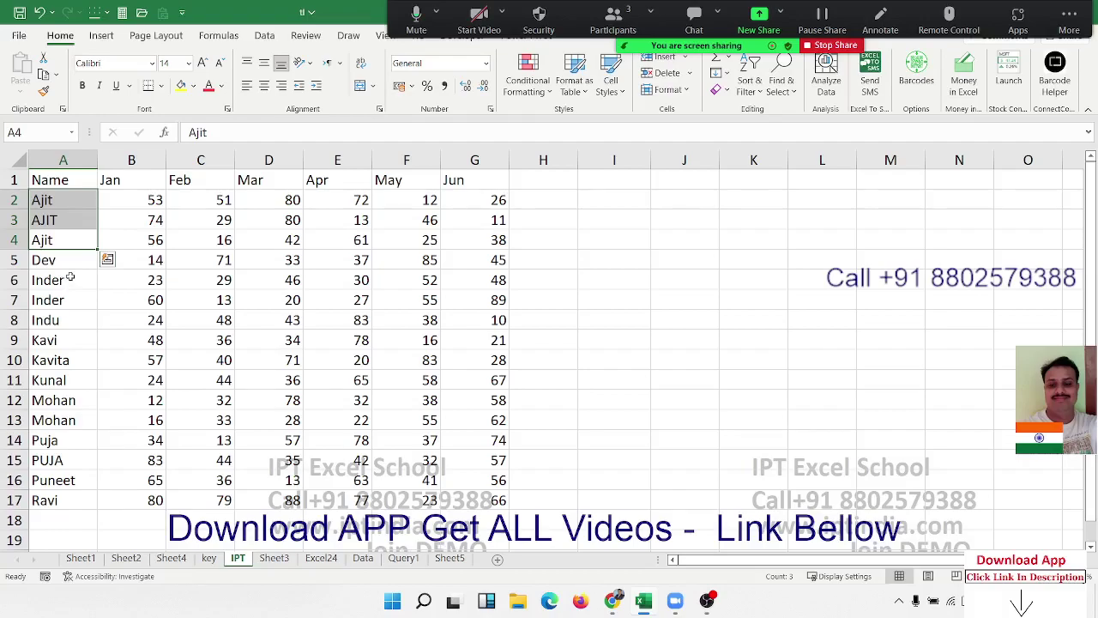
# Re-sort the table by Name with the case-sensitive sort option enabled.
pyautogui.click(65, 182)
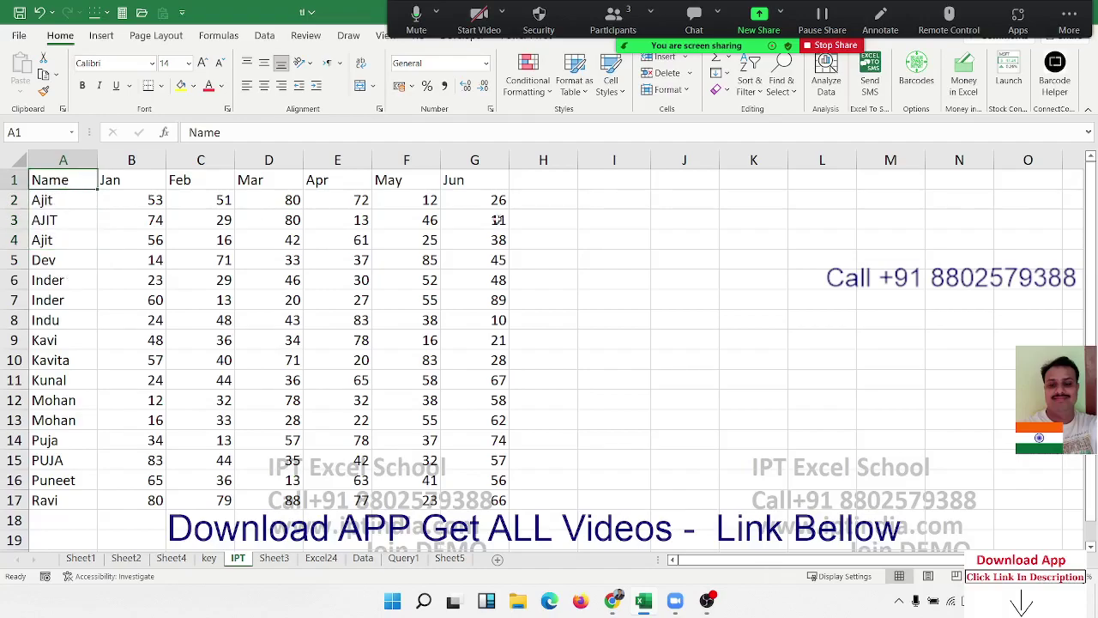
pyautogui.click(758, 93)
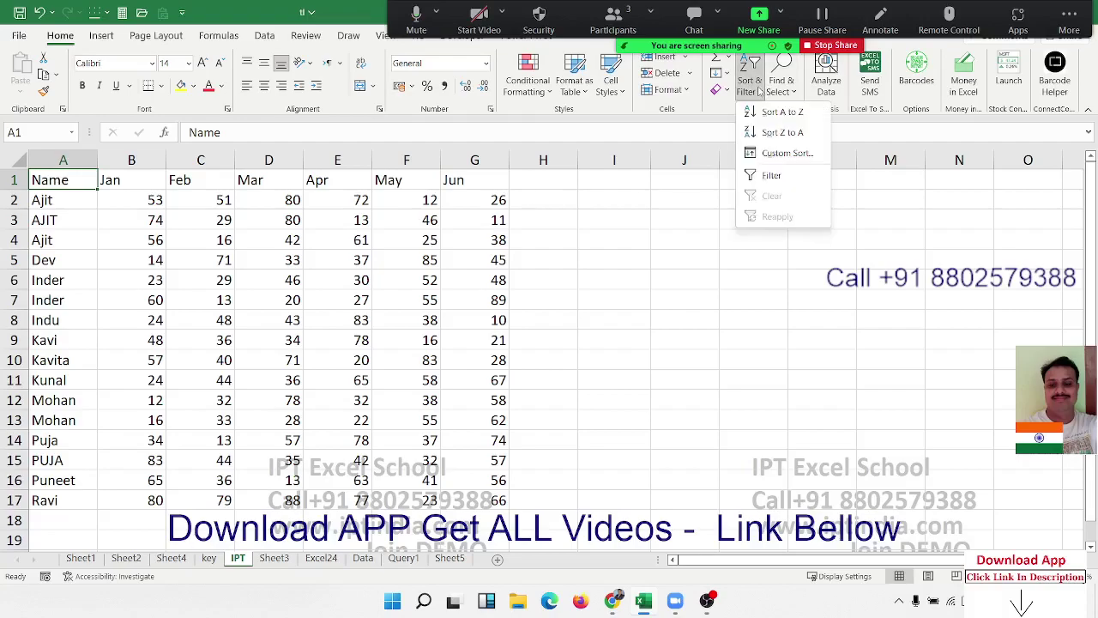
pyautogui.click(787, 154)
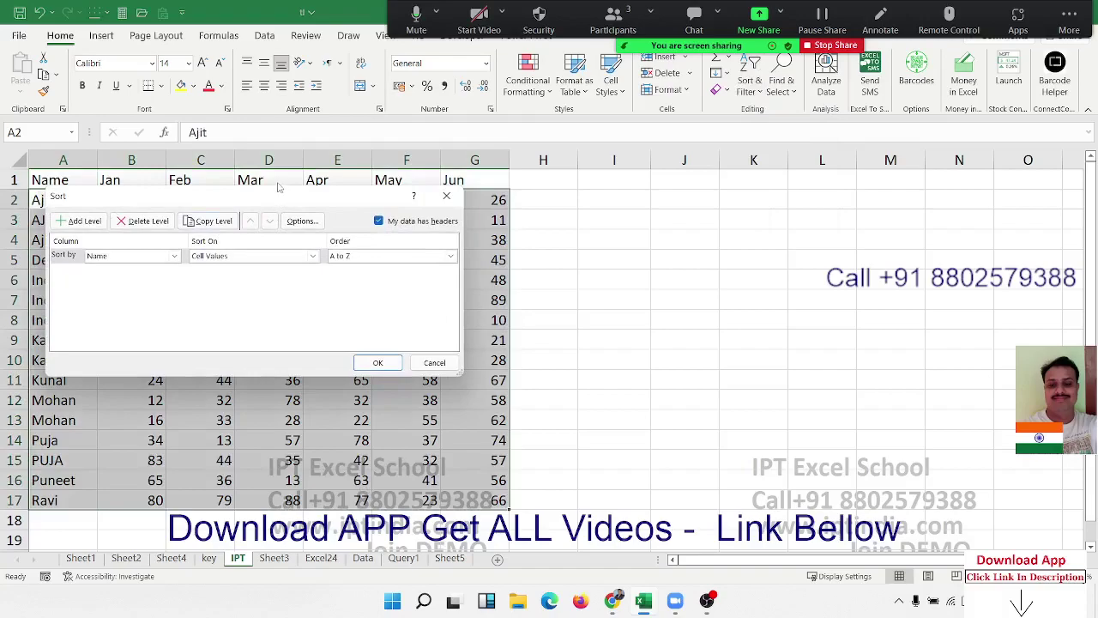
pyautogui.moveTo(275, 199); pyautogui.dragTo(730, 188)
pyautogui.click(746, 214)
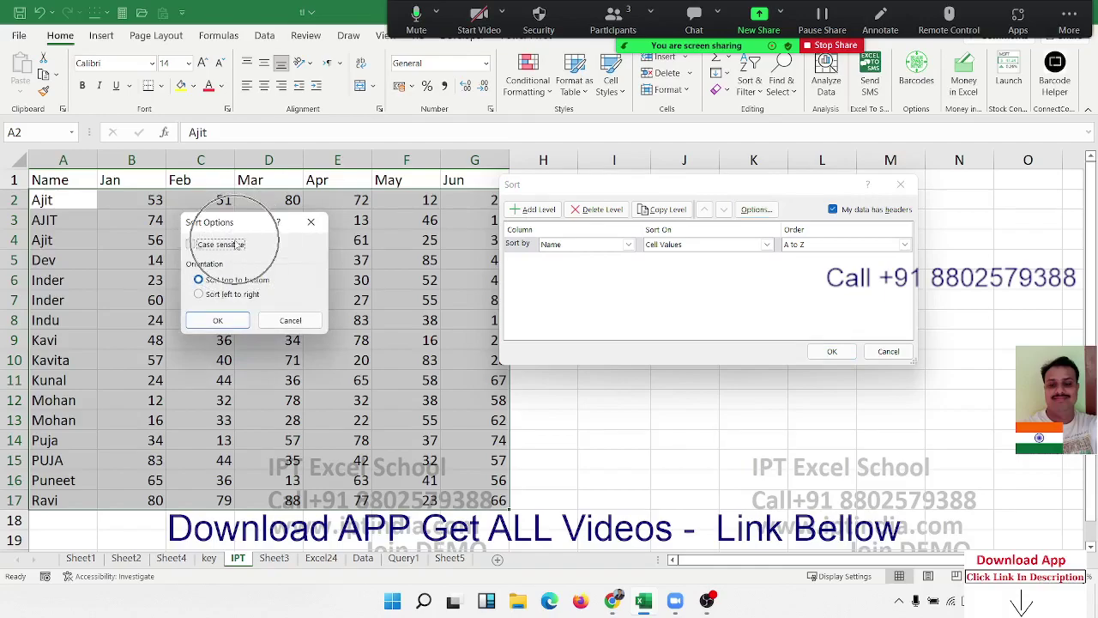
pyautogui.click(237, 246)
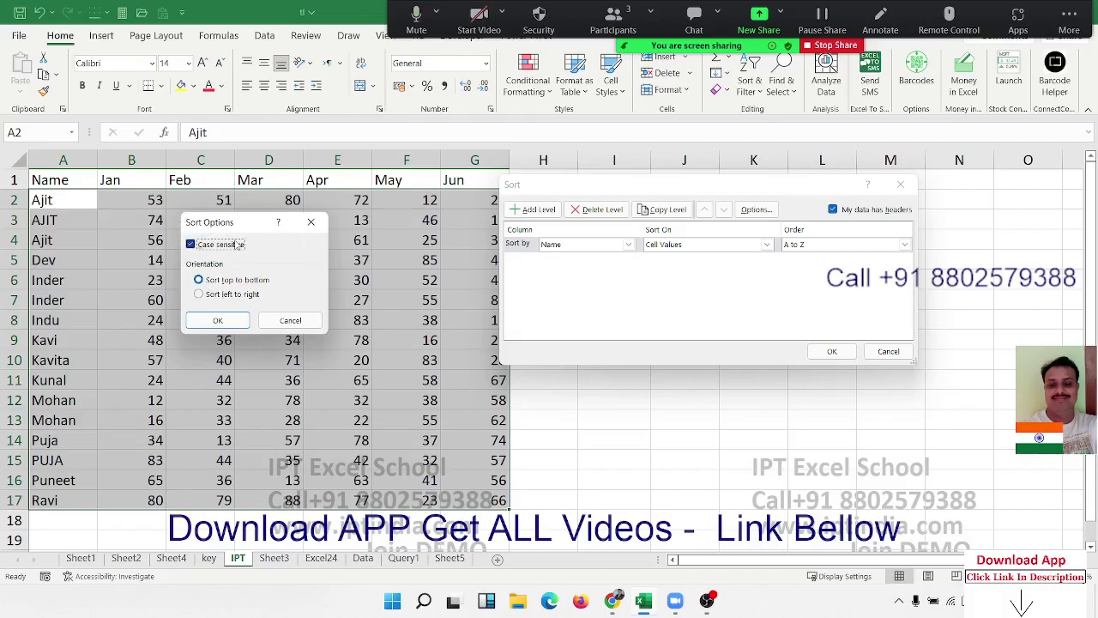
pyautogui.click(217, 320)
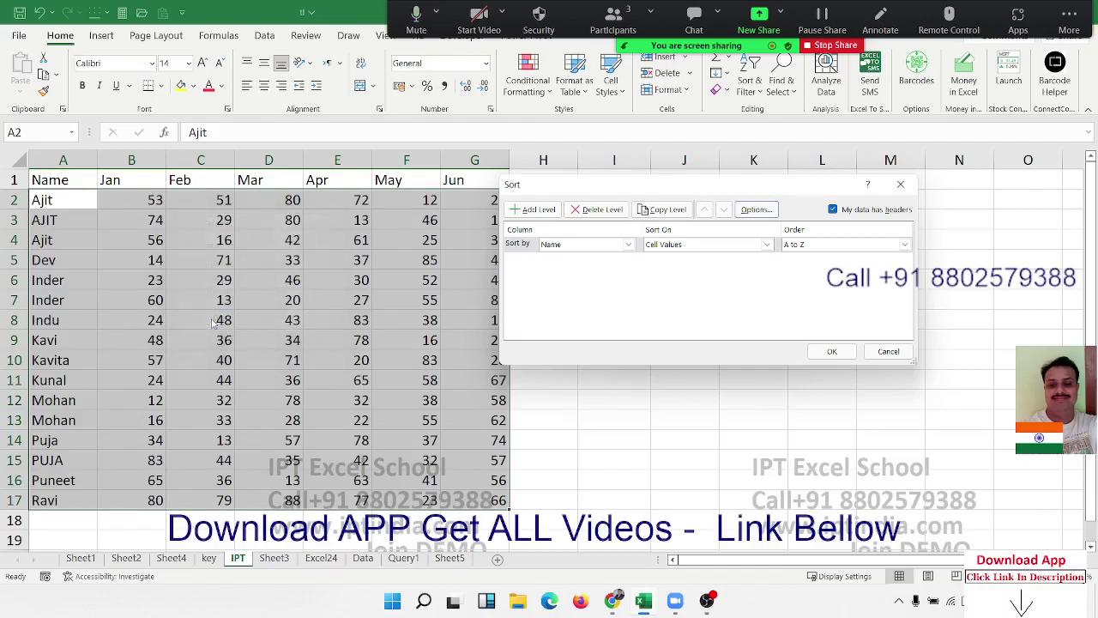
pyautogui.click(851, 352)
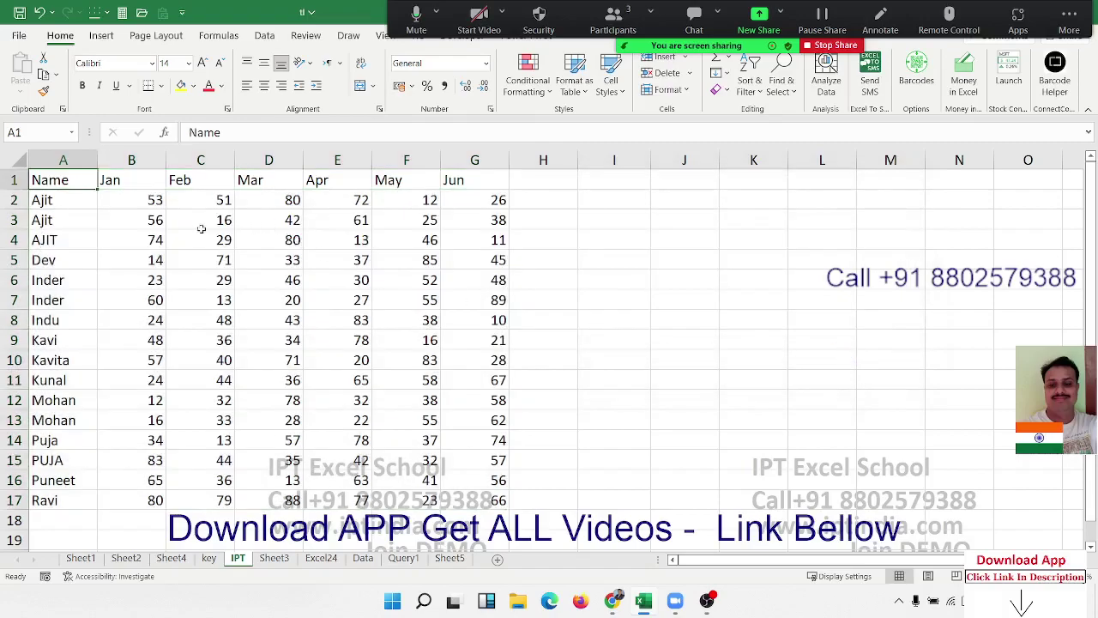
pyautogui.moveTo(57, 217); pyautogui.dragTo(57, 197)
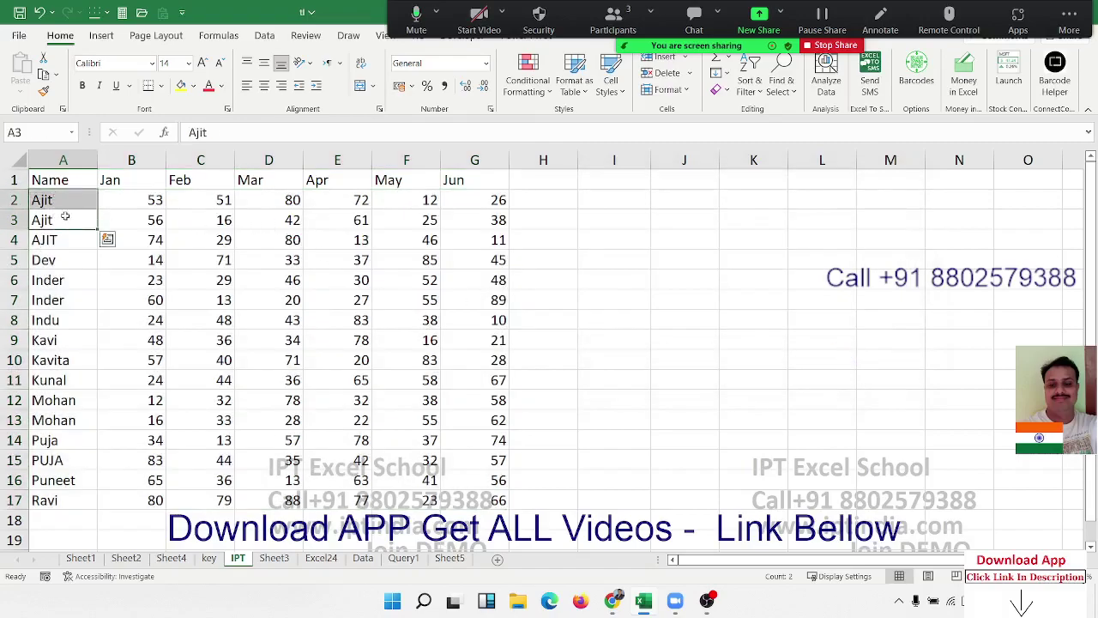
pyautogui.click(61, 242)
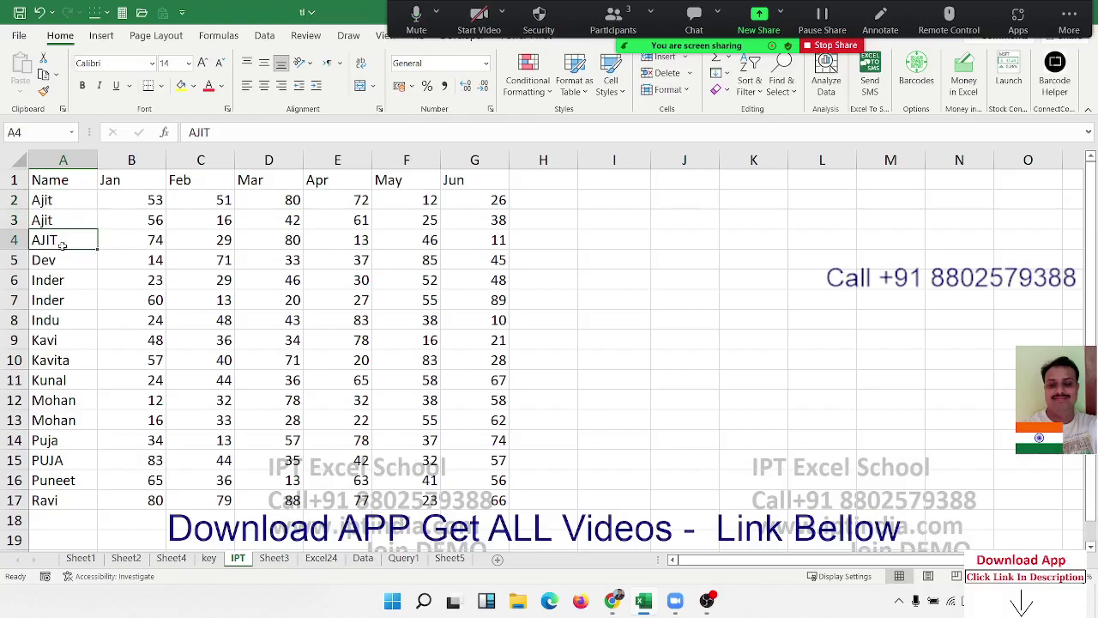
# Enter AJIT in A11, Ajit in A14 and AJIT in A15.
pyautogui.click(75, 378)
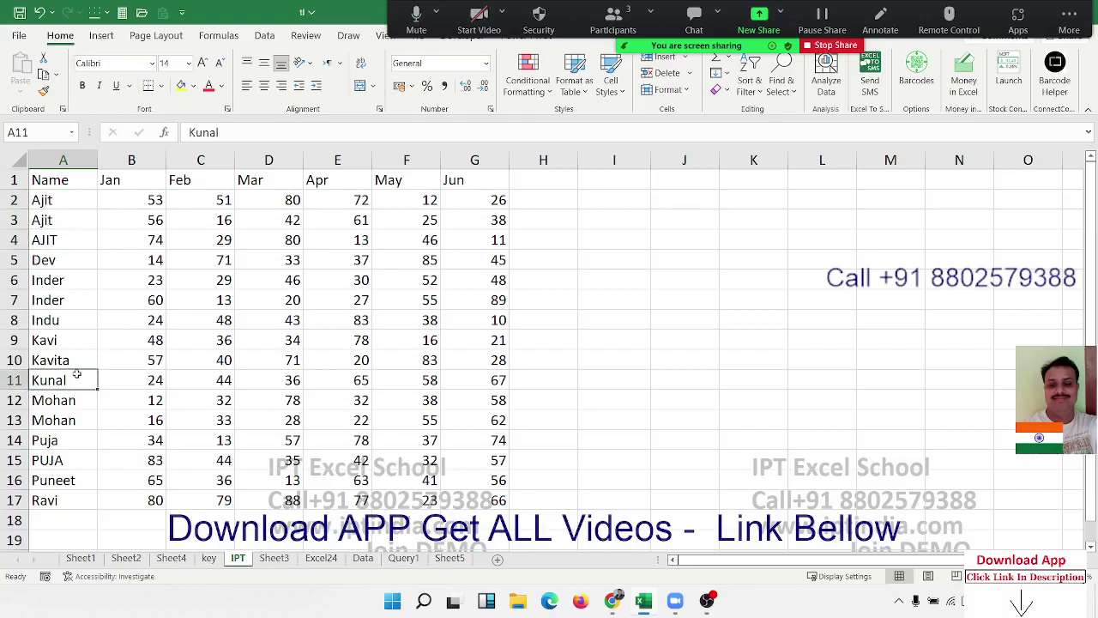
pyautogui.write('AJit')
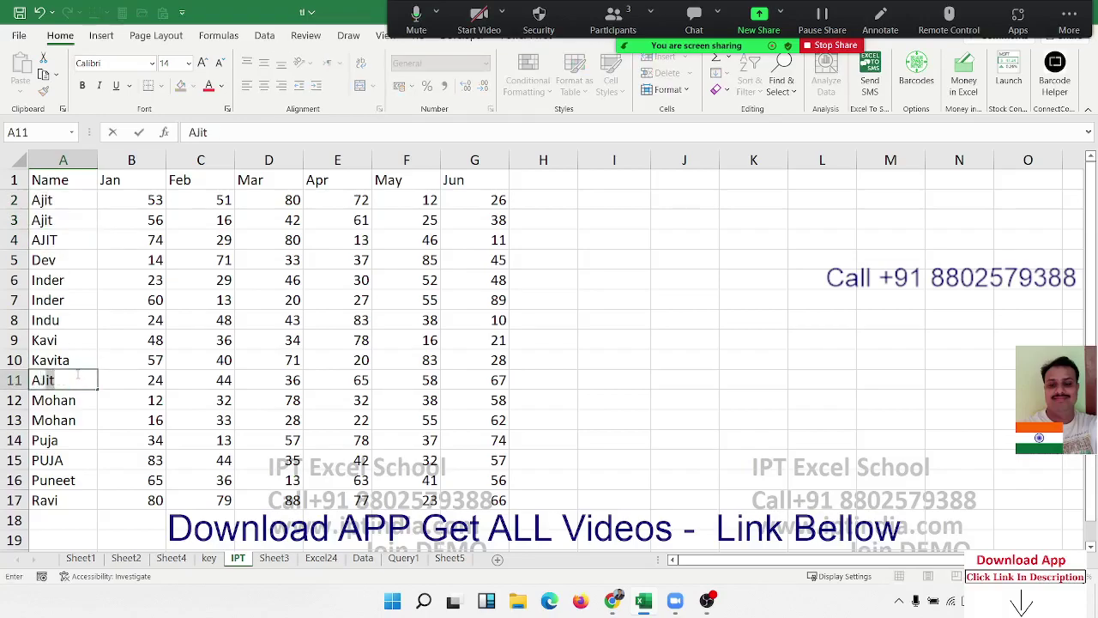
pyautogui.press('BackSpace')
pyautogui.press('BackSpace')
pyautogui.write('IT')
pyautogui.press('Return')
pyautogui.press('Return')
pyautogui.press('Return')
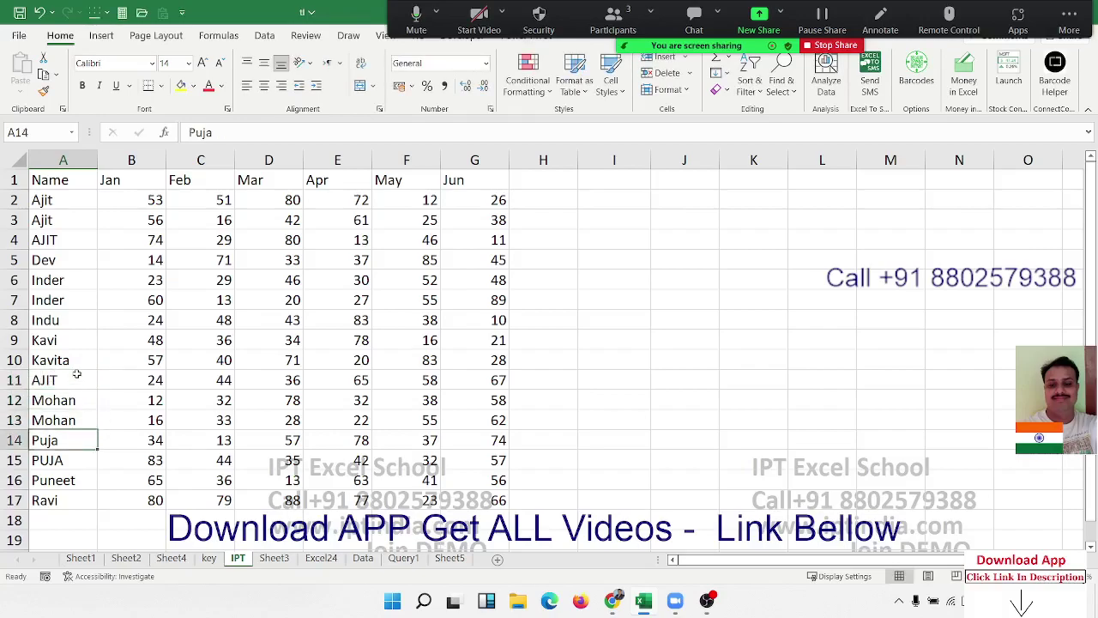
pyautogui.write('Ajit')
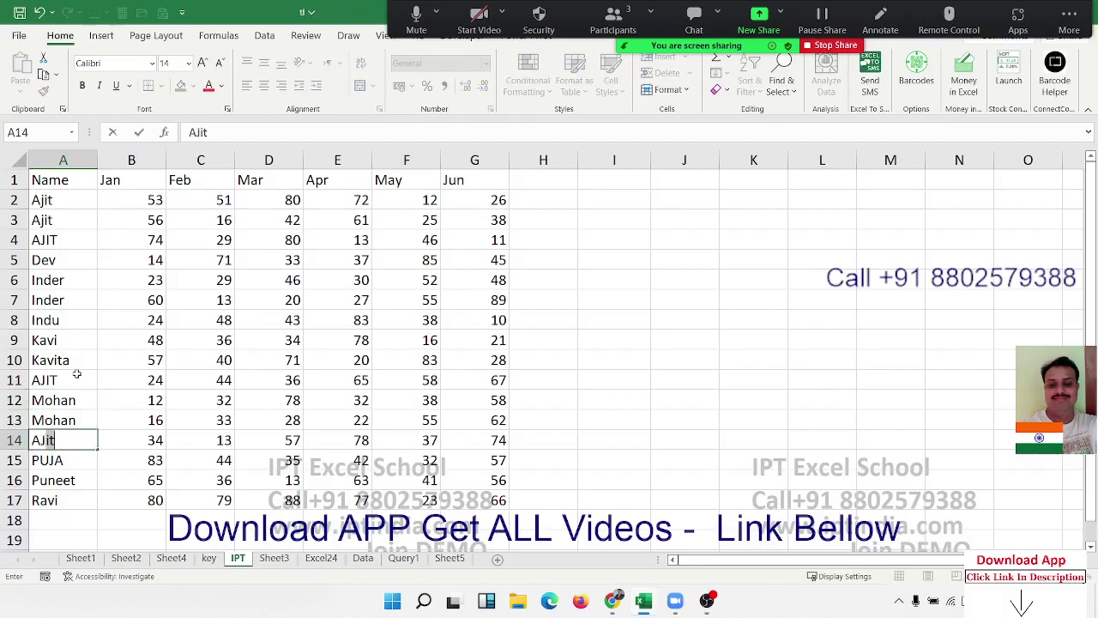
pyautogui.press('Return')
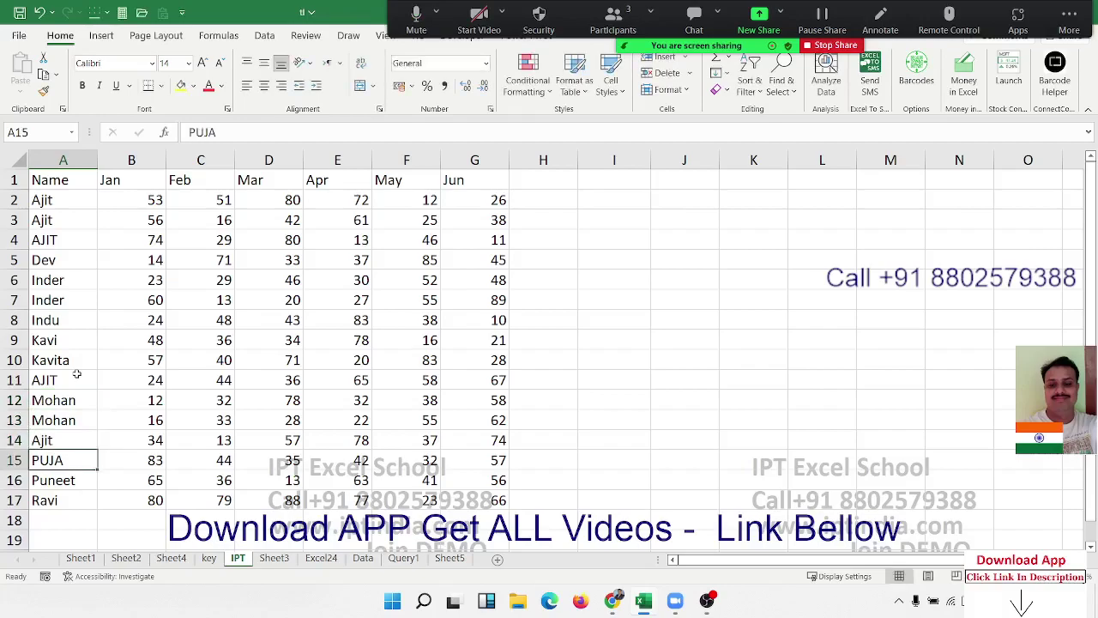
pyautogui.write('AJIT')
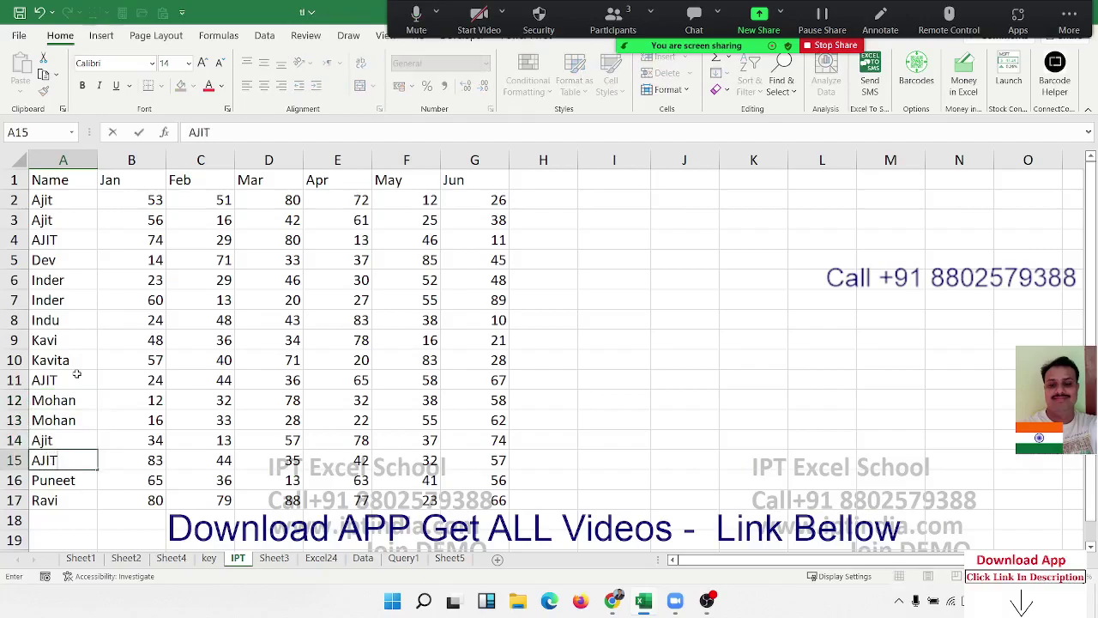
pyautogui.press('Return')
# Sort the table A to Z by Name again and select the Ajit entries.
pyautogui.click(63, 200)
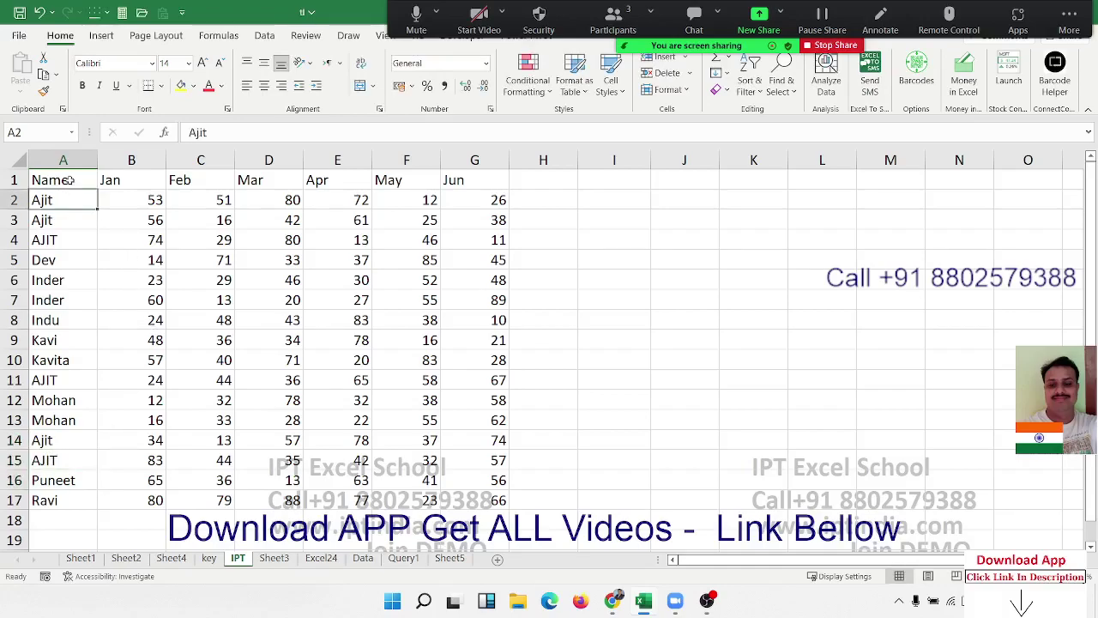
pyautogui.click(63, 180)
pyautogui.click(750, 81)
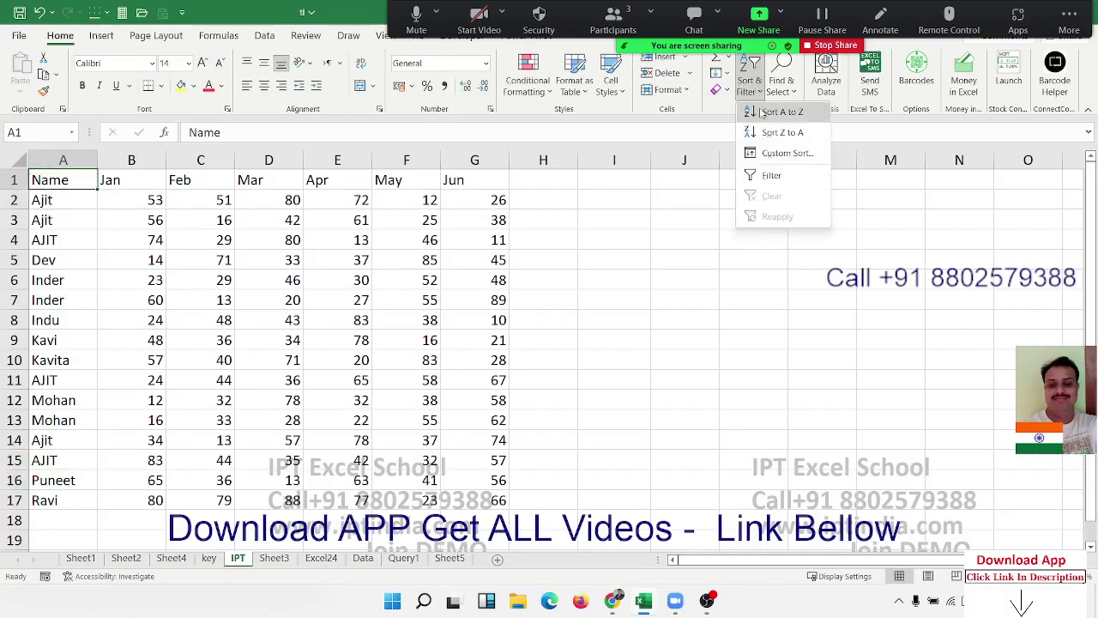
pyautogui.click(764, 112)
pyautogui.moveTo(38, 240); pyautogui.dragTo(41, 202)
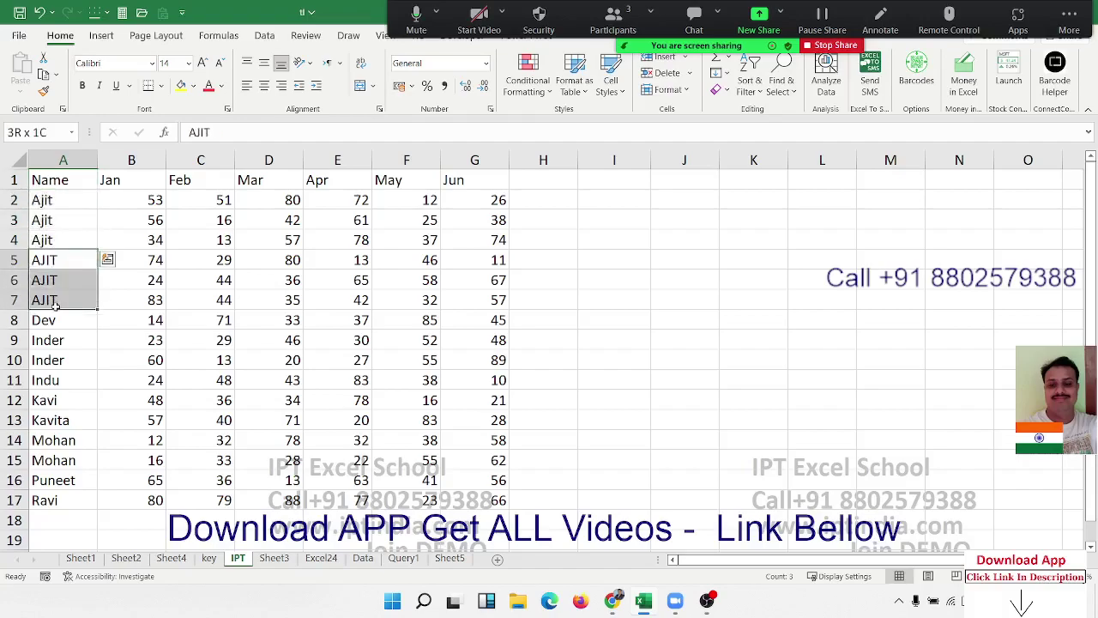
pyautogui.hotkey('ctrl', 'v')
pyautogui.click(66, 210)
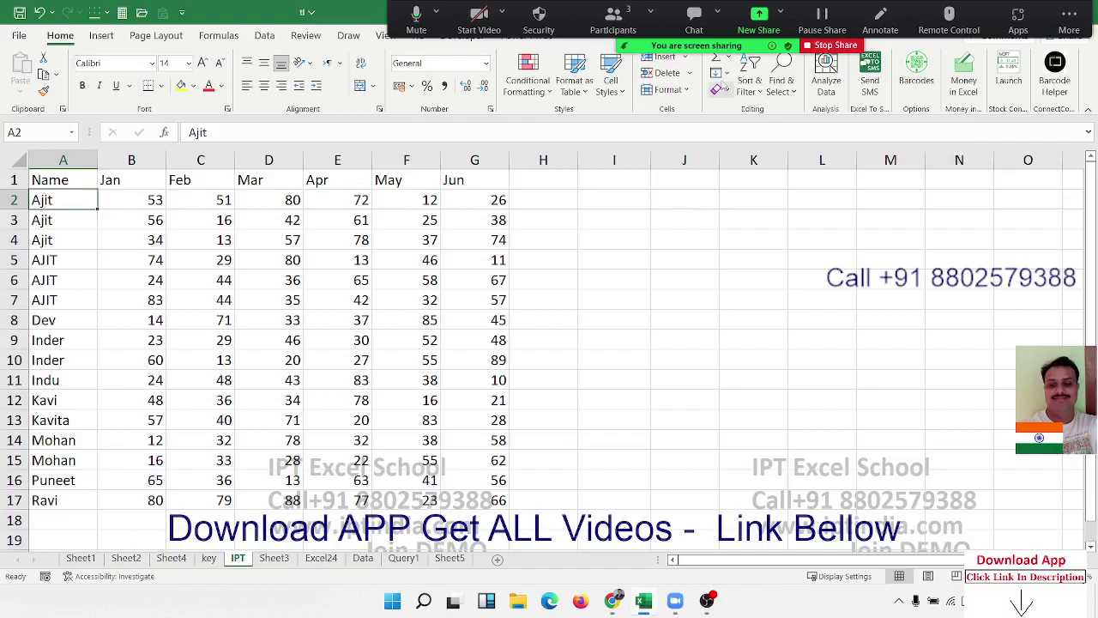
# Turn on the case-sensitive option in Custom Sort and close the sort settings.
pyautogui.click(749, 82)
pyautogui.click(776, 151)
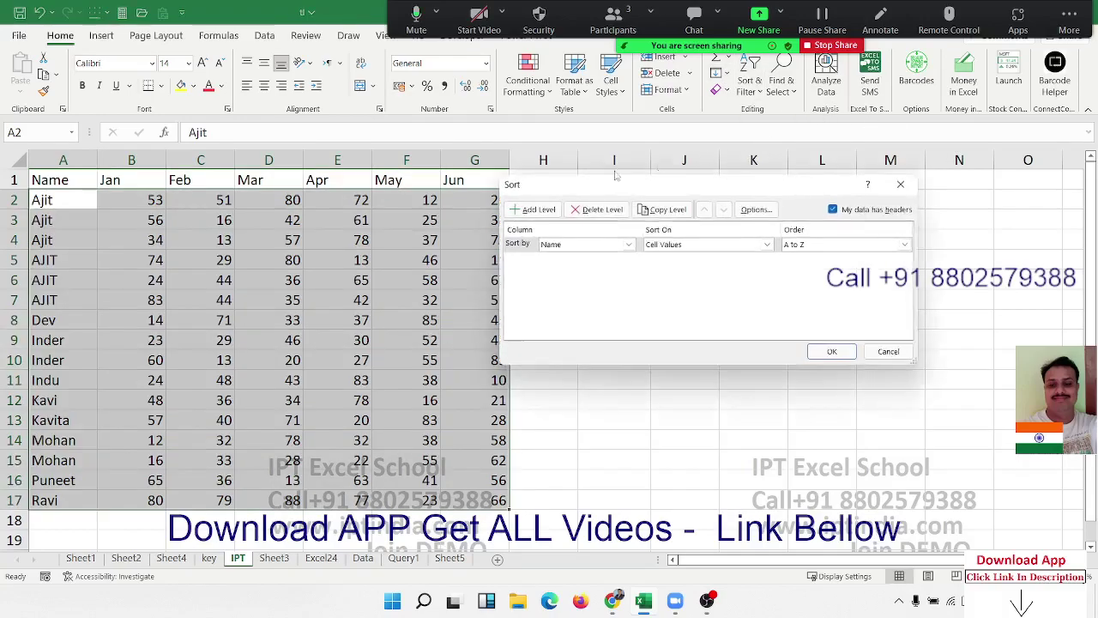
pyautogui.click(756, 210)
pyautogui.click(684, 237)
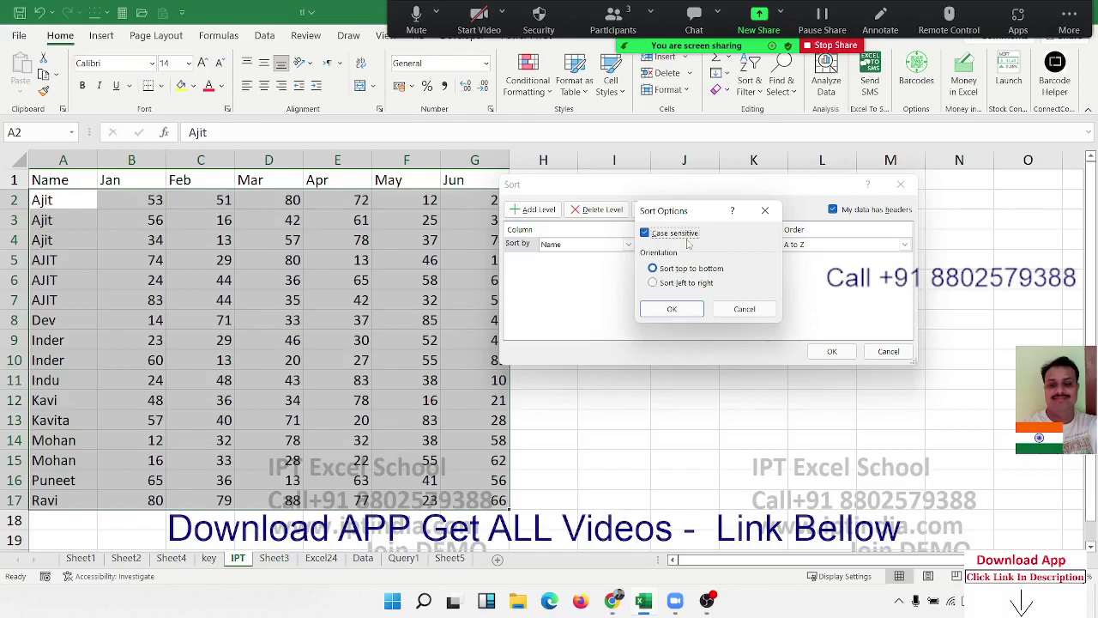
pyautogui.click(692, 311)
pyautogui.click(830, 349)
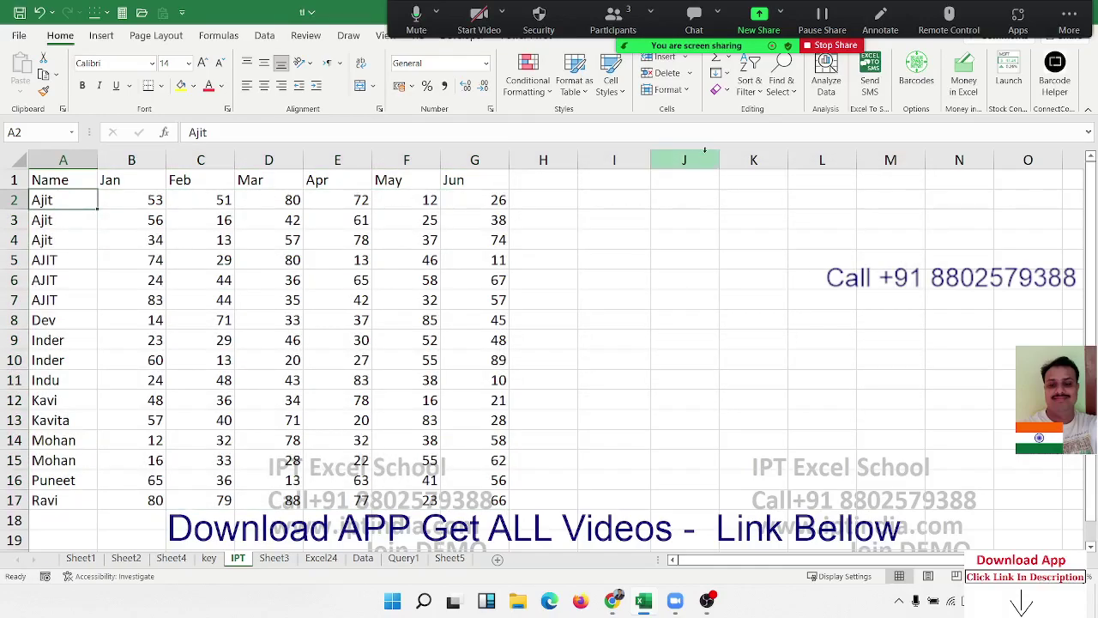
# Copy the header row and Ajit's first record (A1:G2) and paste them at J1.
pyautogui.click(82, 180)
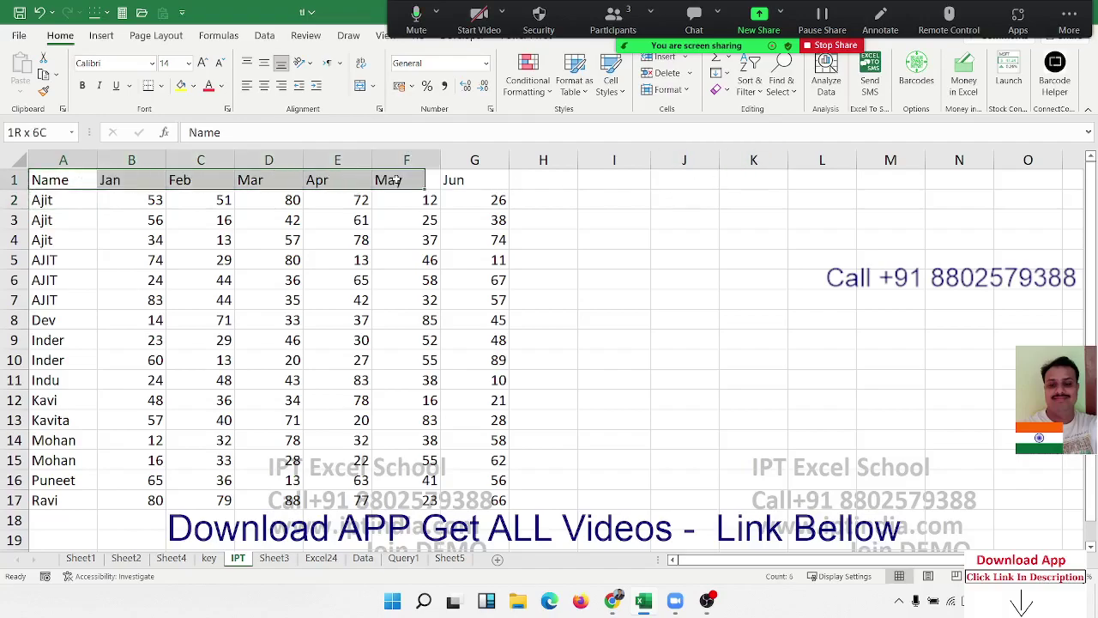
pyautogui.moveTo(82, 180); pyautogui.dragTo(467, 199)
pyautogui.hotkey('ctrl', 'c')
pyautogui.click(678, 181)
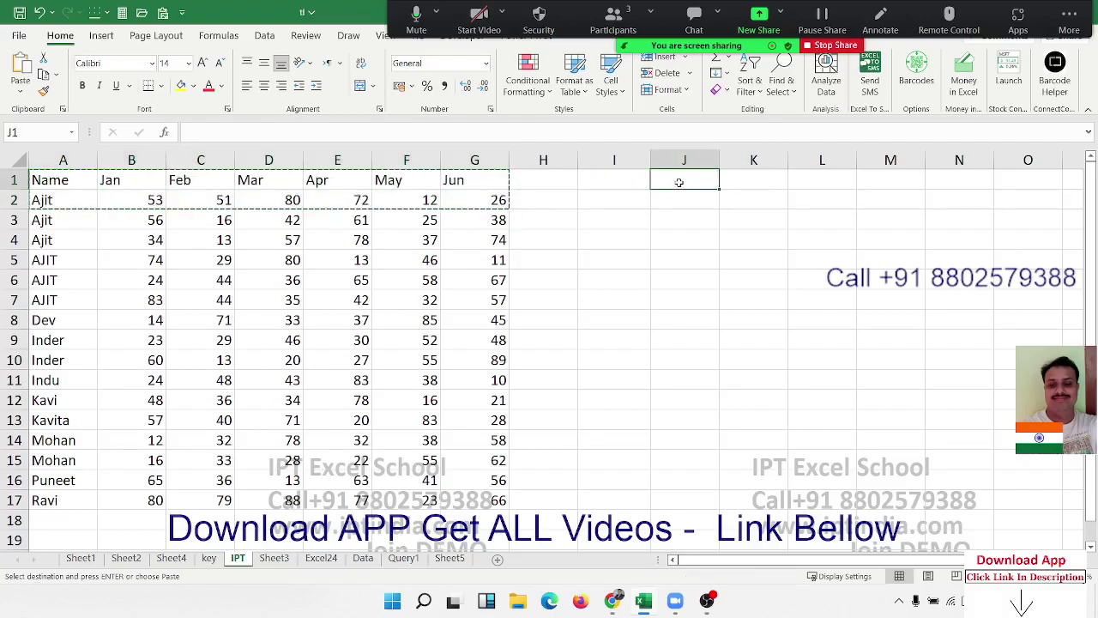
pyautogui.hotkey('ctrl', 'v')
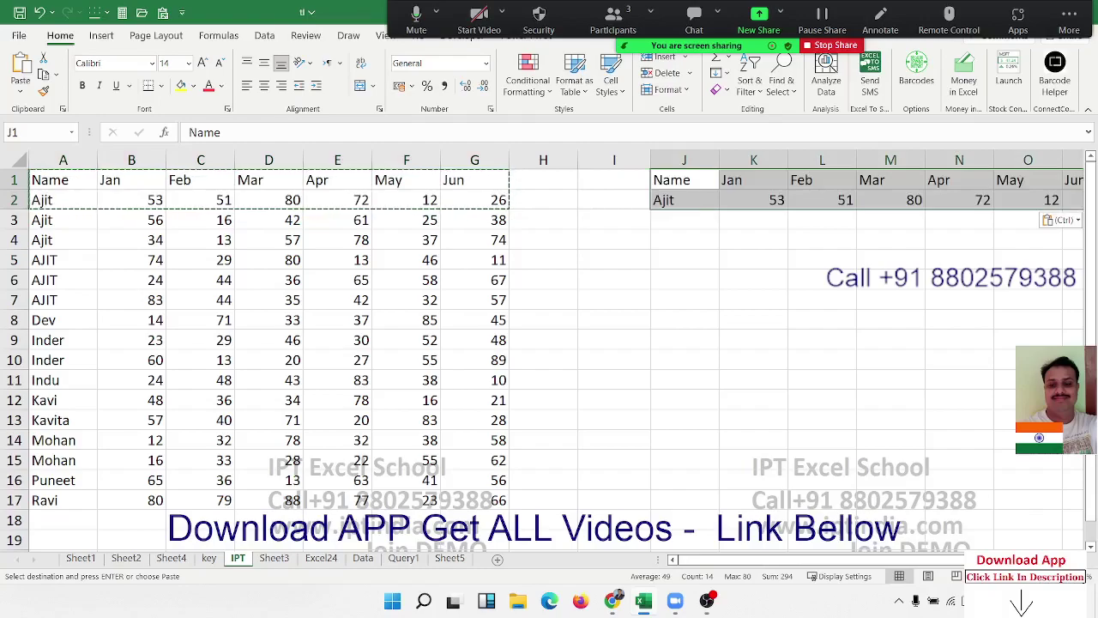
# Review the pasted J1:P2 block, selecting its month headers, values and Name cells.
pyautogui.hscroll(2, 549, 344)
pyautogui.hscroll(2, 549, 343)
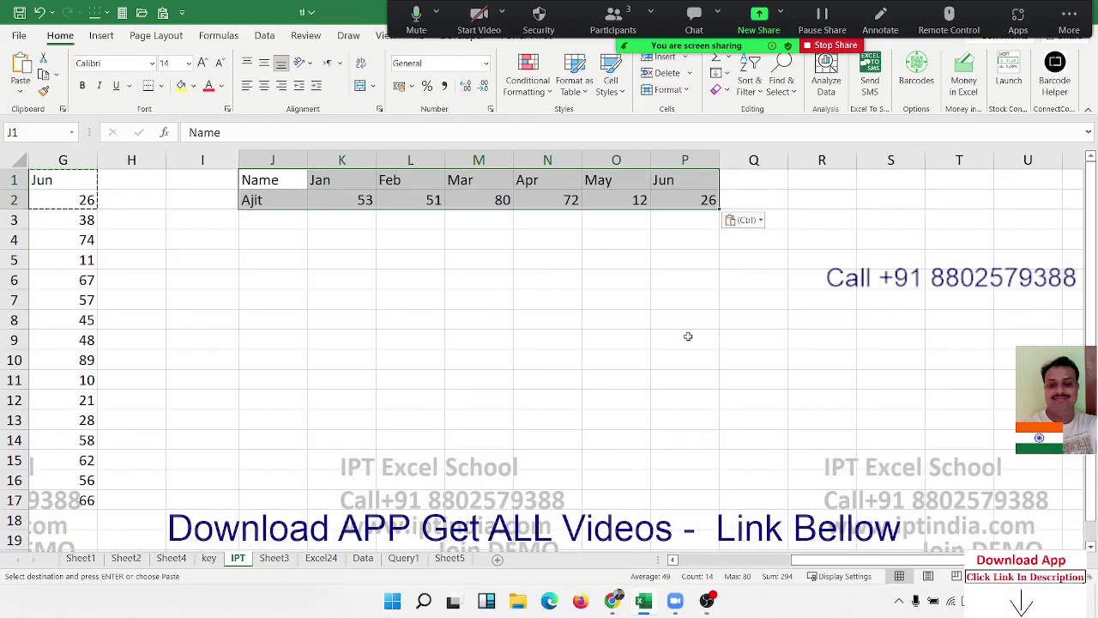
pyautogui.click(686, 335)
pyautogui.click(303, 181)
pyautogui.moveTo(303, 181); pyautogui.dragTo(701, 194)
pyautogui.moveTo(492, 189)
pyautogui.mouseDown()
pyautogui.moveTo(487, 352)
pyautogui.moveTo(523, 377)
pyautogui.mouseUp()
pyautogui.moveTo(334, 266); pyautogui.dragTo(623, 285)
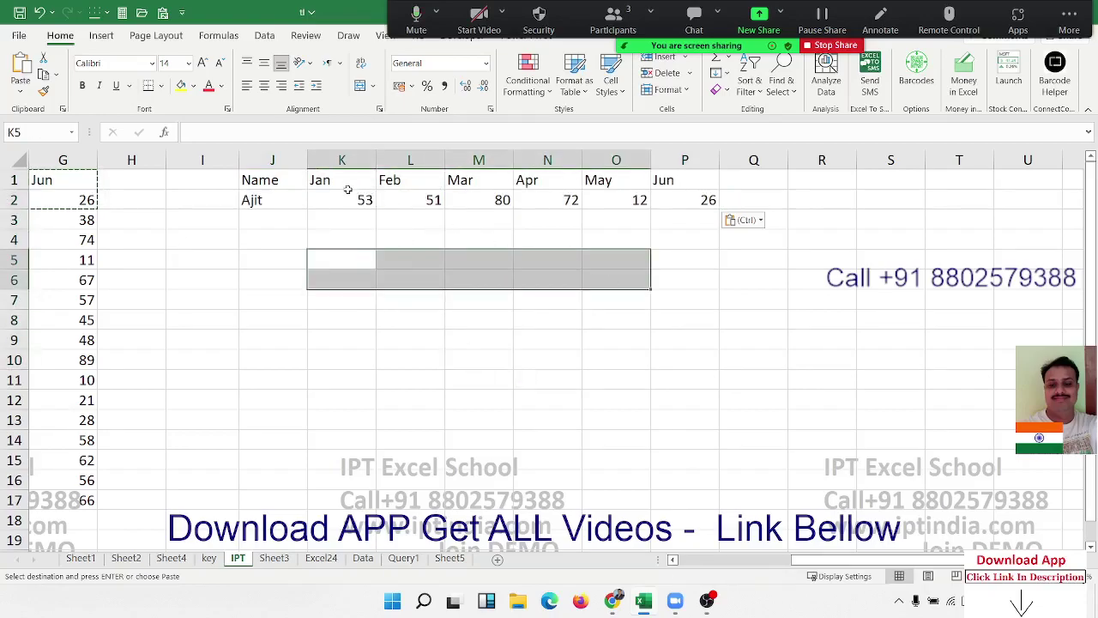
pyautogui.moveTo(347, 190); pyautogui.dragTo(423, 186)
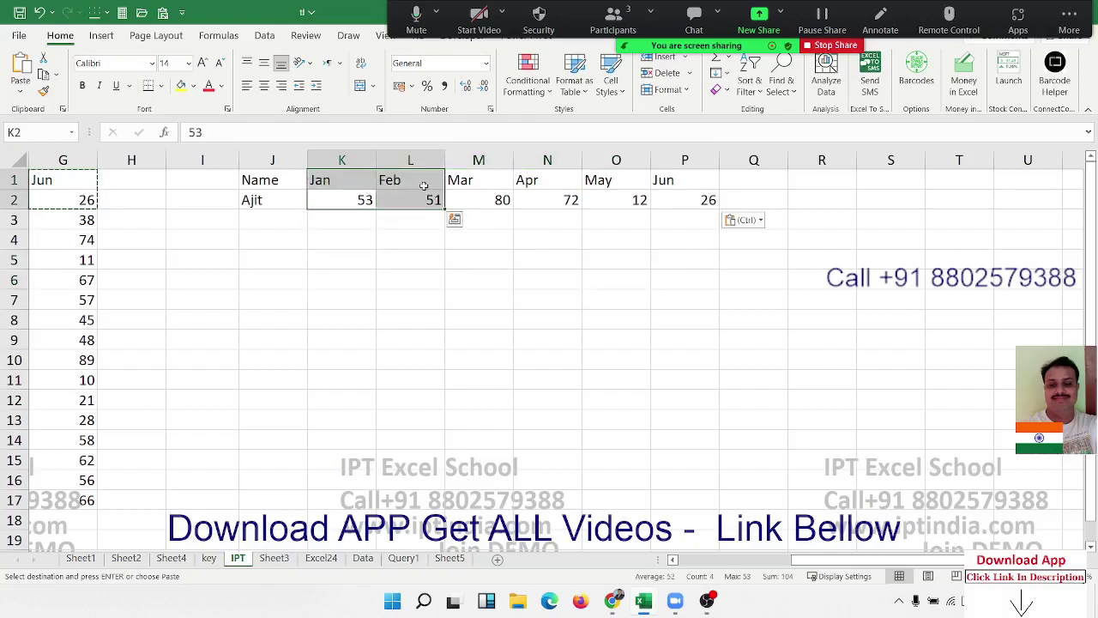
pyautogui.click(370, 254)
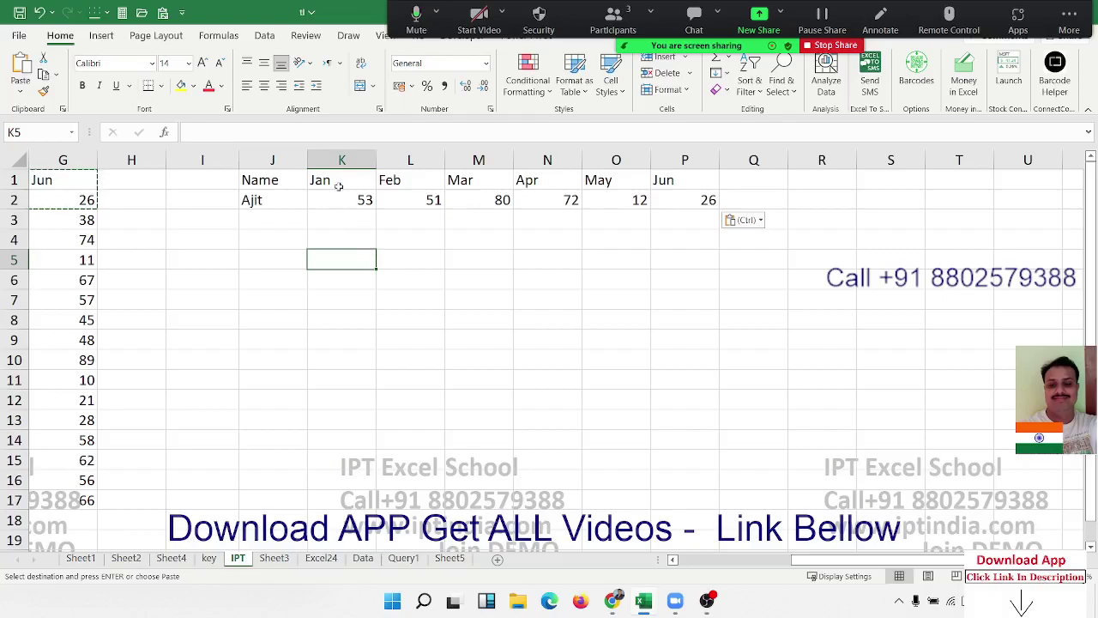
pyautogui.moveTo(285, 183); pyautogui.dragTo(274, 199)
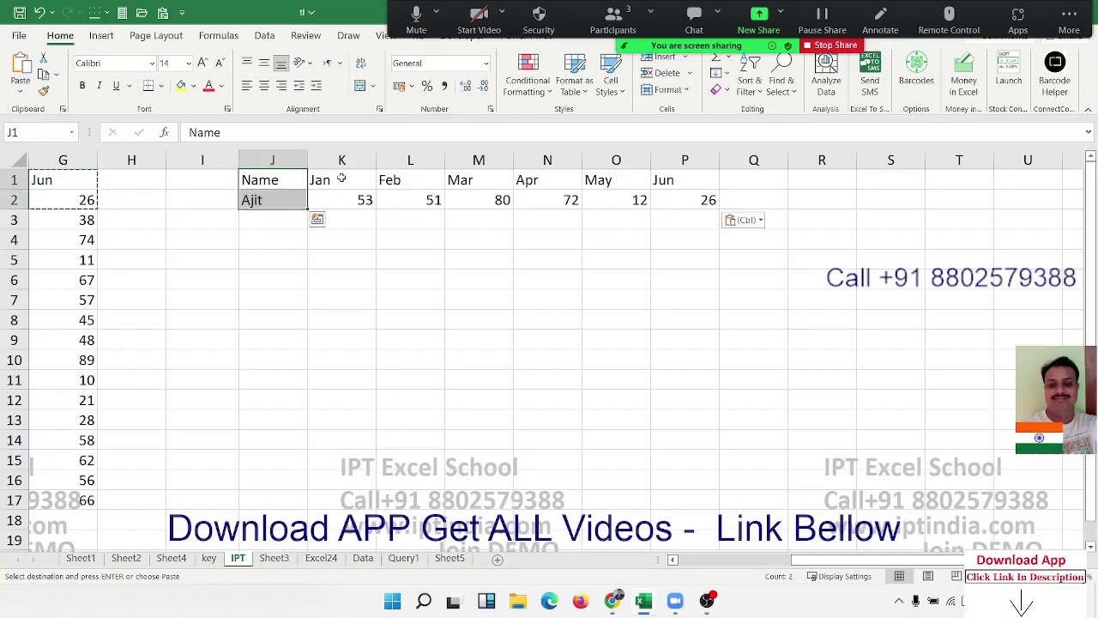
# Sort K1:P2 left to right by Row 2, smallest to largest, giving May 12 through Mar 80.
pyautogui.moveTo(339, 179); pyautogui.dragTo(711, 198)
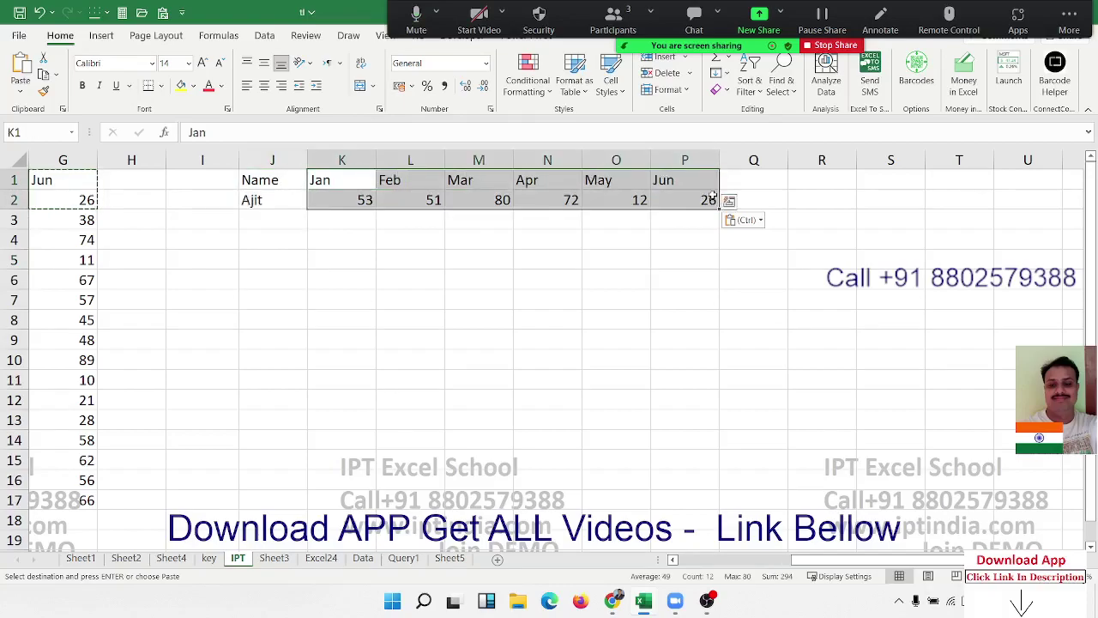
pyautogui.click(749, 83)
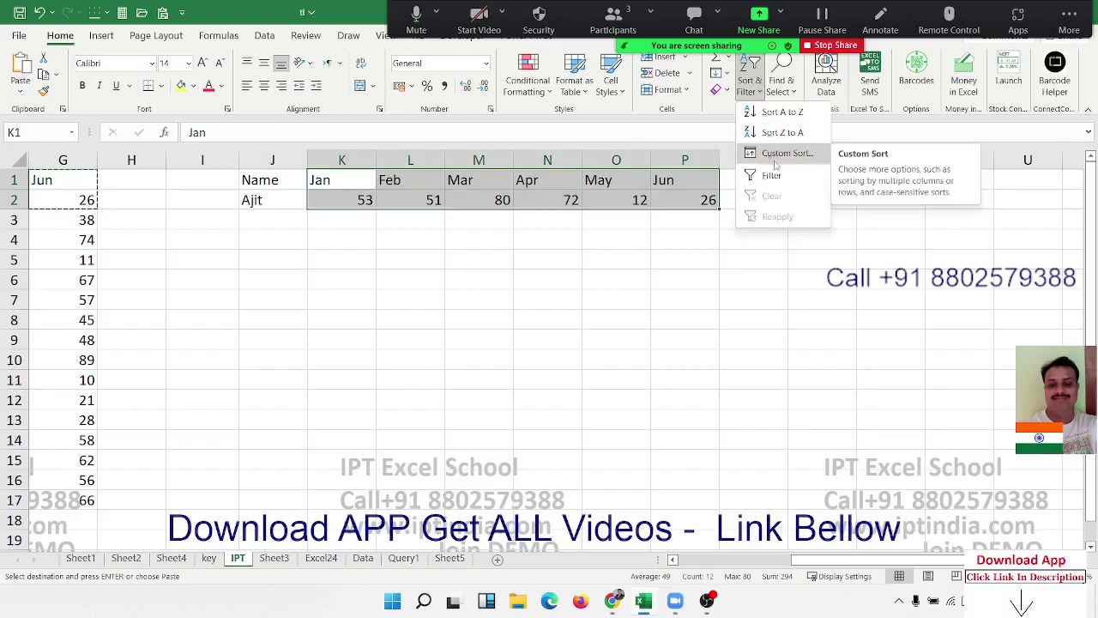
pyautogui.click(774, 164)
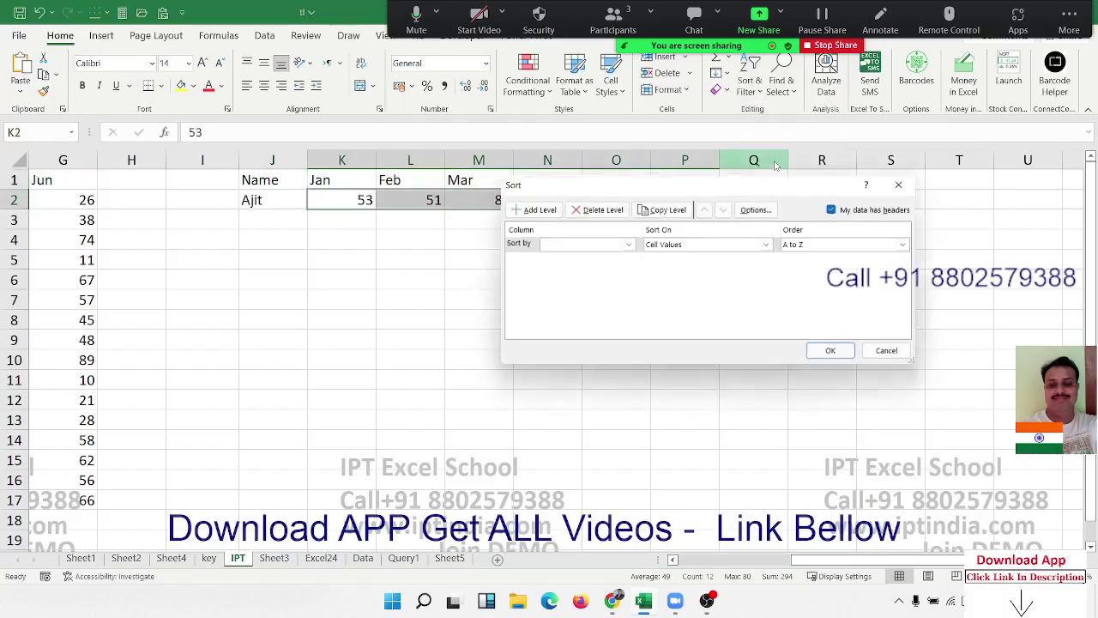
pyautogui.click(766, 212)
pyautogui.click(676, 232)
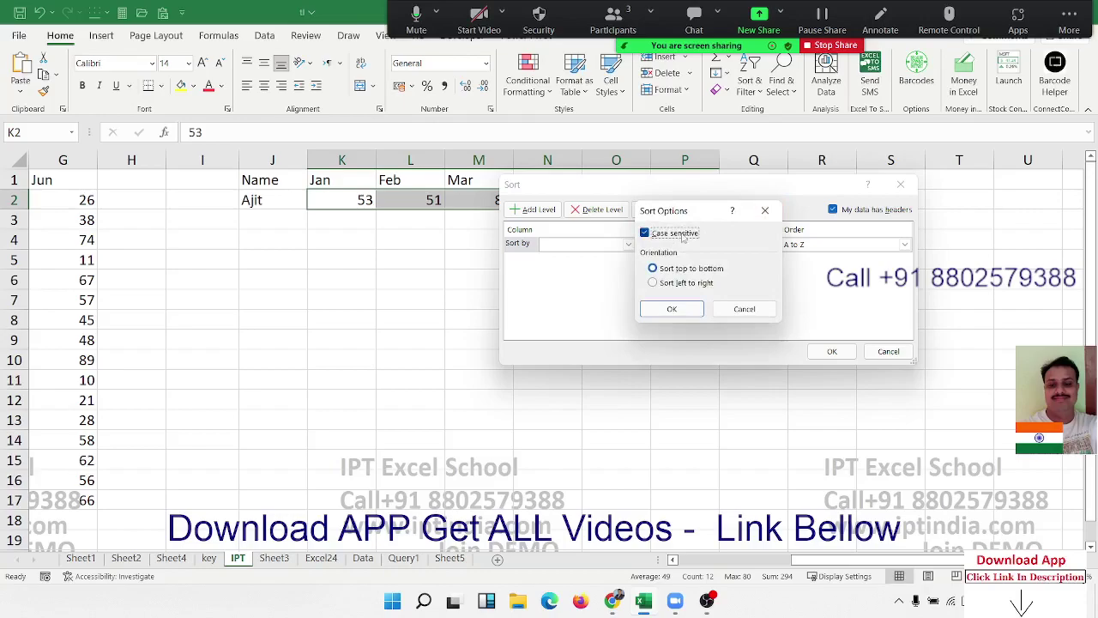
pyautogui.moveTo(692, 222); pyautogui.dragTo(841, 212)
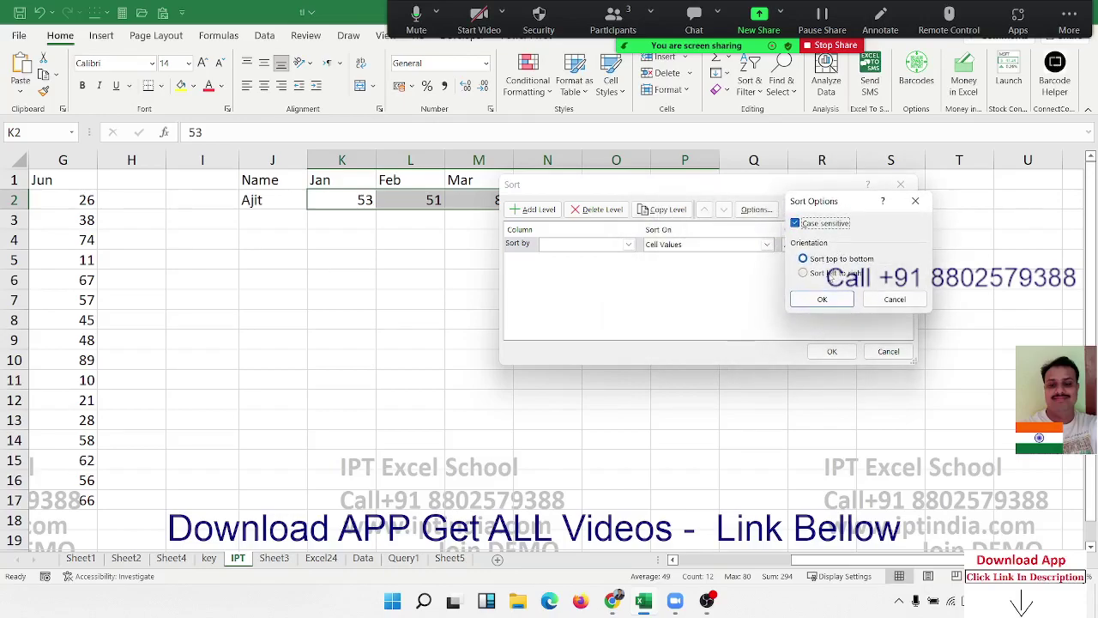
pyautogui.click(831, 272)
pyautogui.click(829, 299)
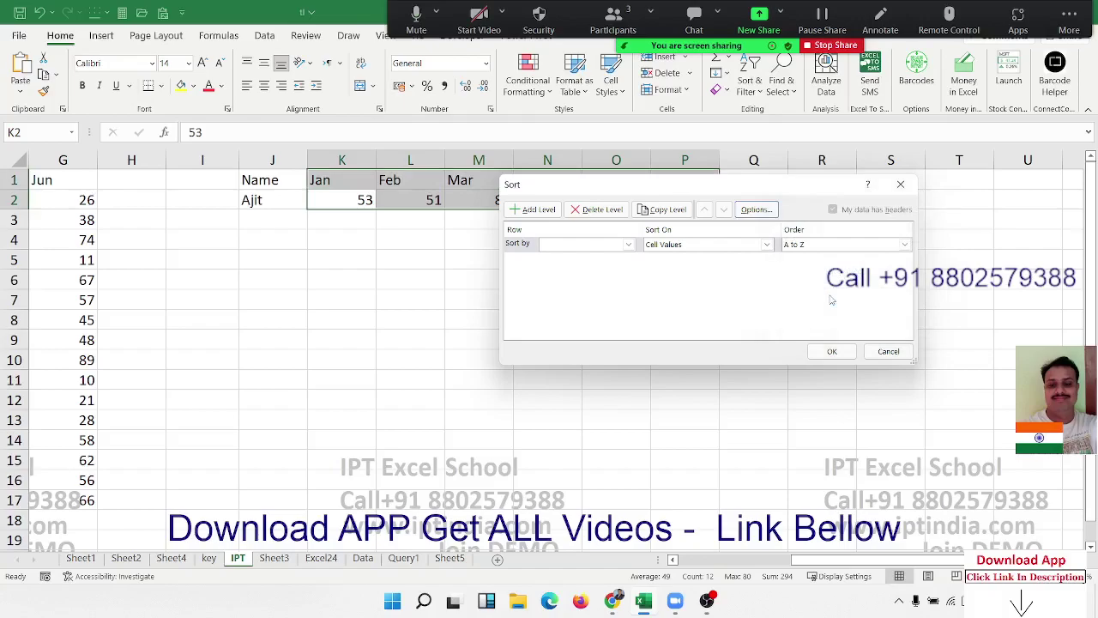
pyautogui.click(571, 244)
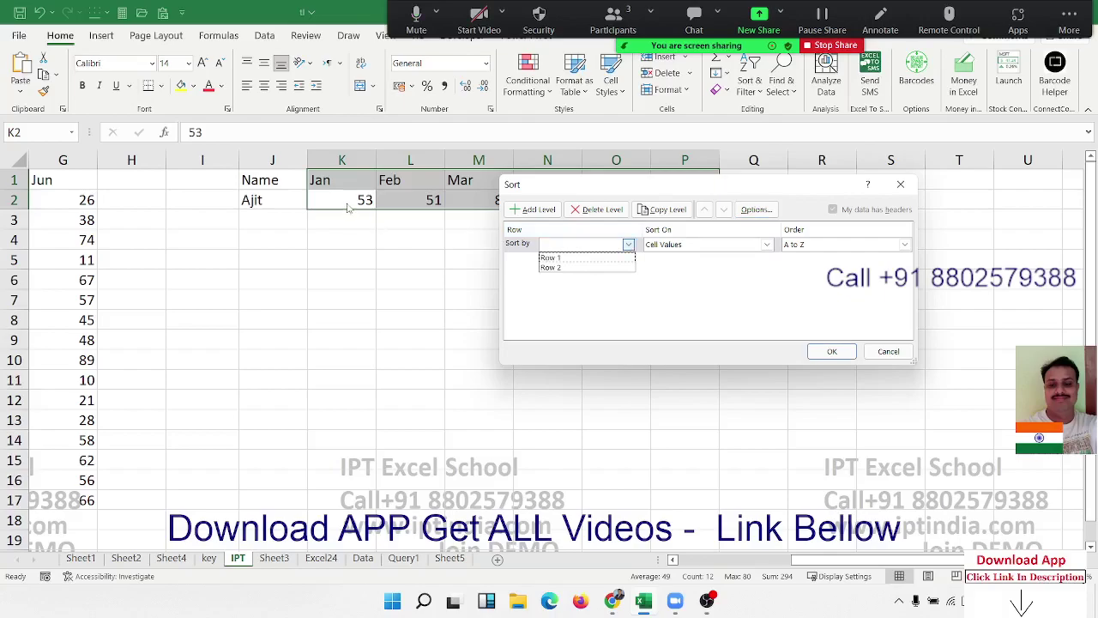
pyautogui.click(566, 267)
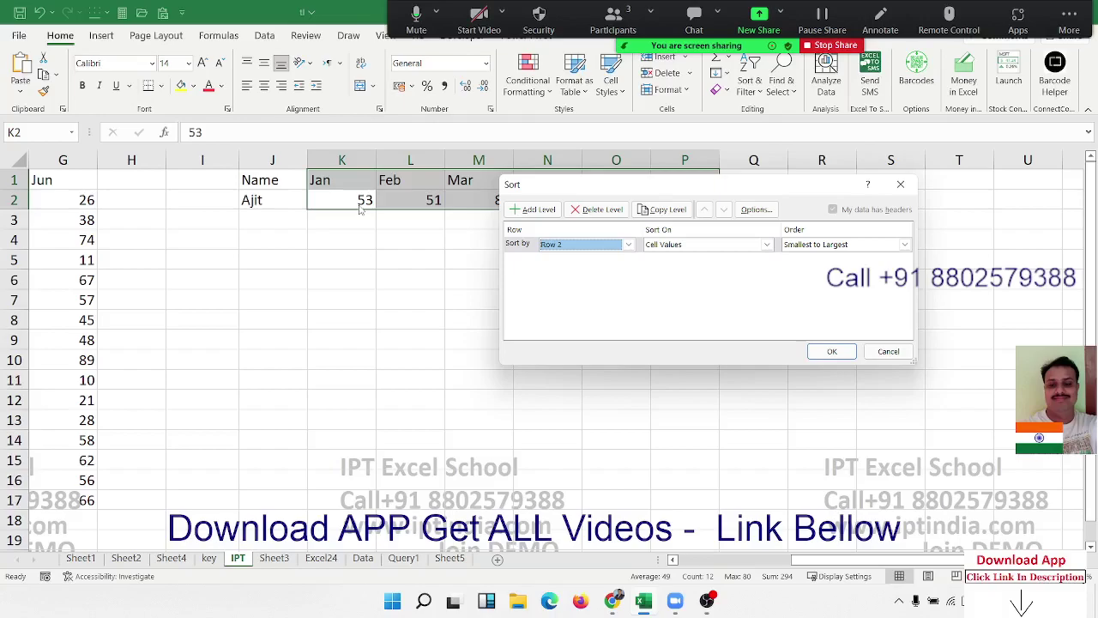
pyautogui.click(825, 244)
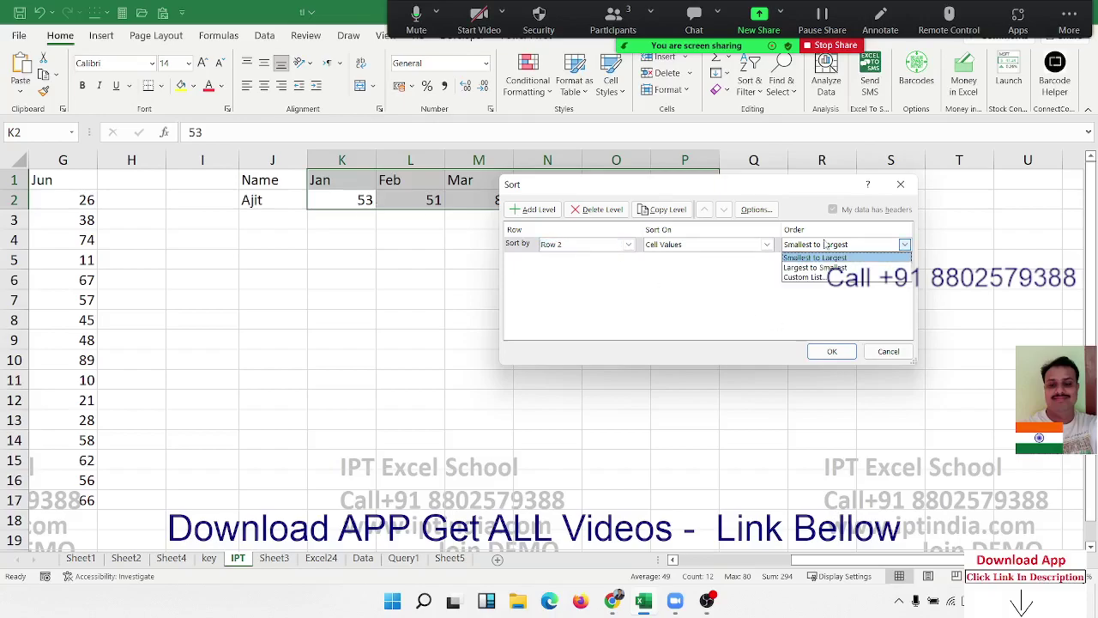
pyautogui.click(737, 277)
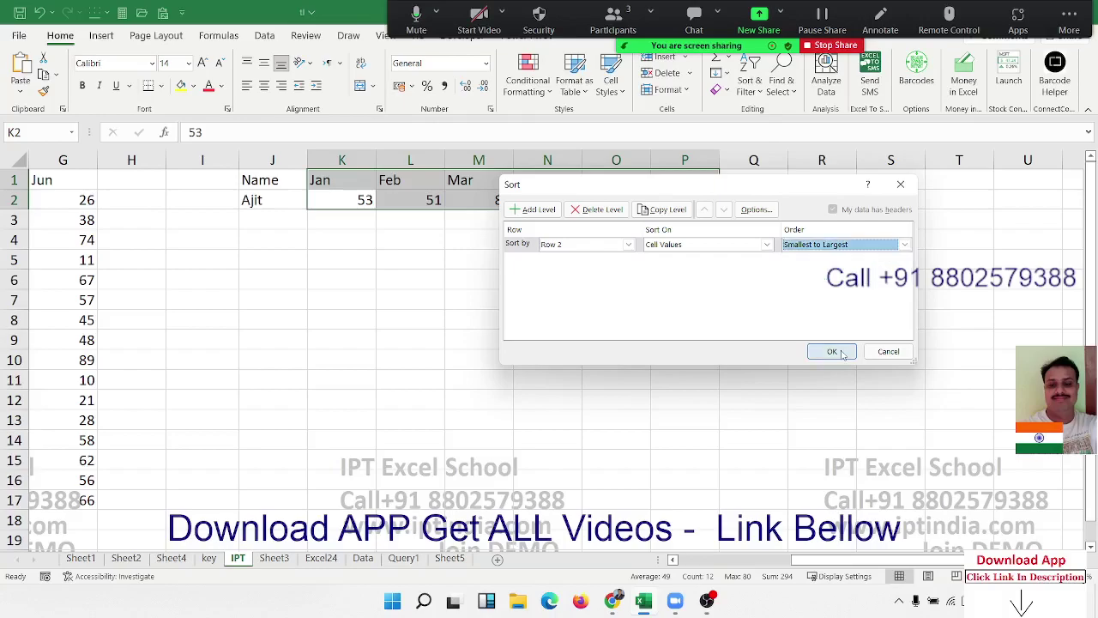
pyautogui.click(831, 352)
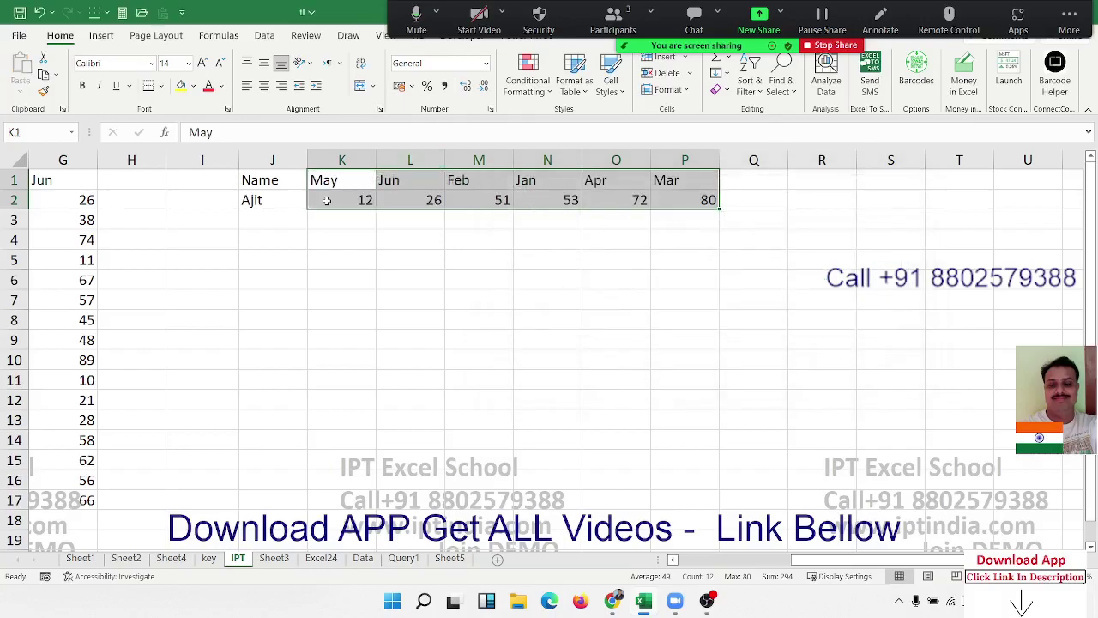
pyautogui.moveTo(326, 200); pyautogui.dragTo(678, 200)
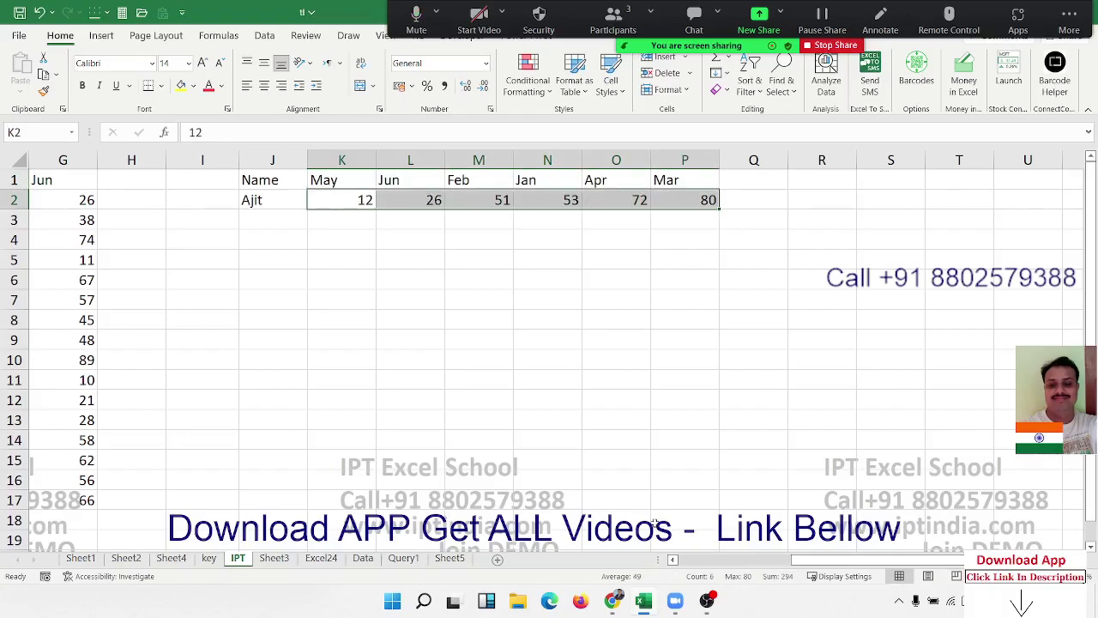
pyautogui.click(674, 559)
pyautogui.moveTo(225, 184); pyautogui.dragTo(225, 320)
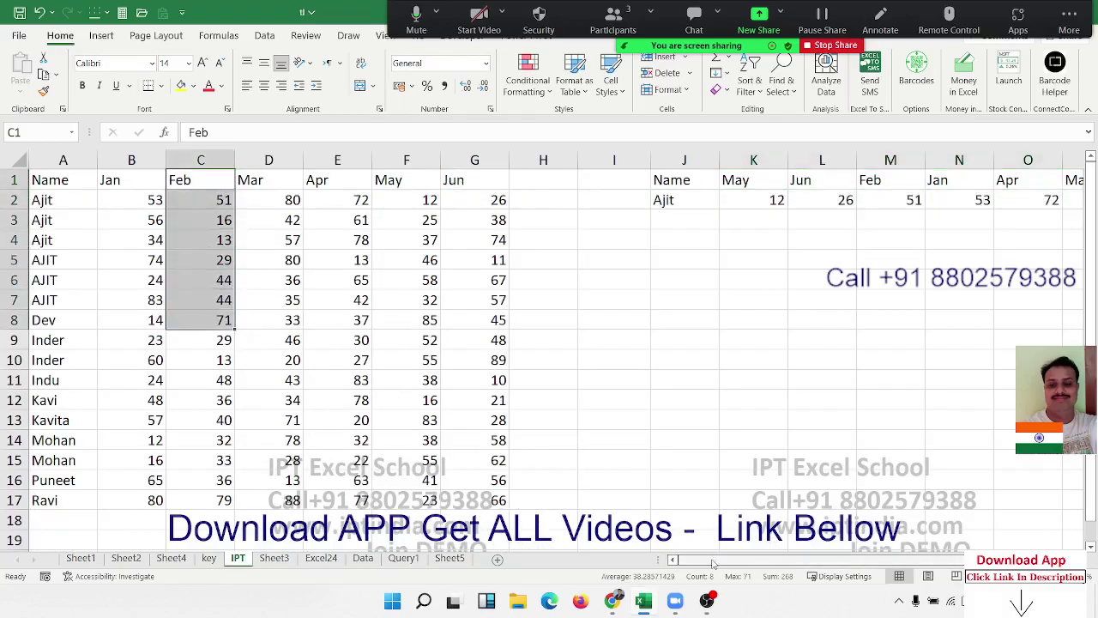
pyautogui.moveTo(712, 560); pyautogui.dragTo(772, 559)
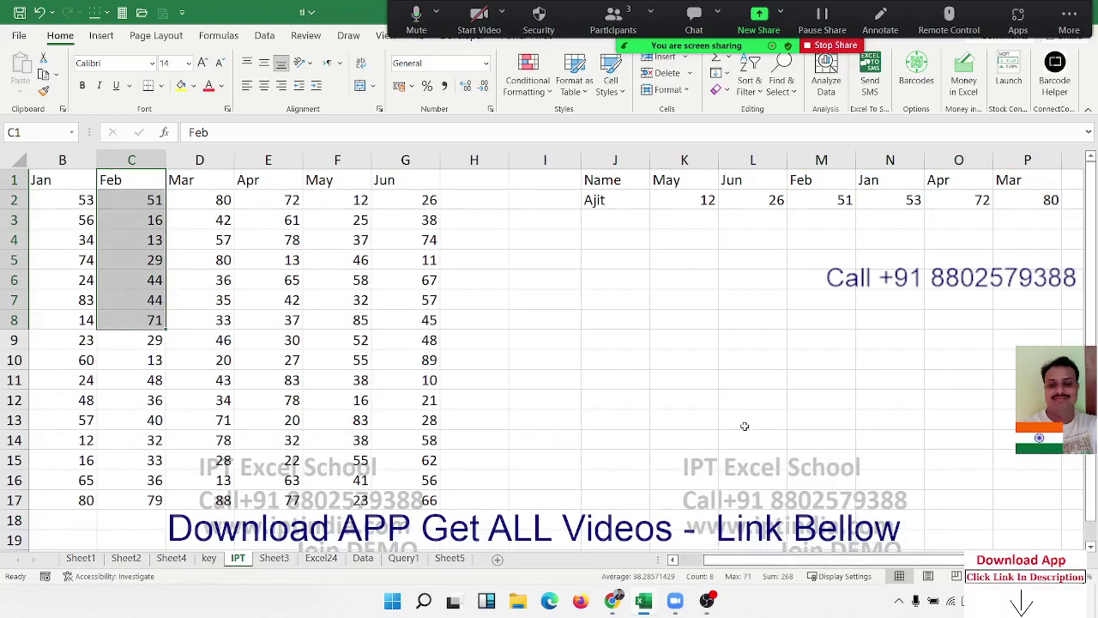
pyautogui.click(629, 163)
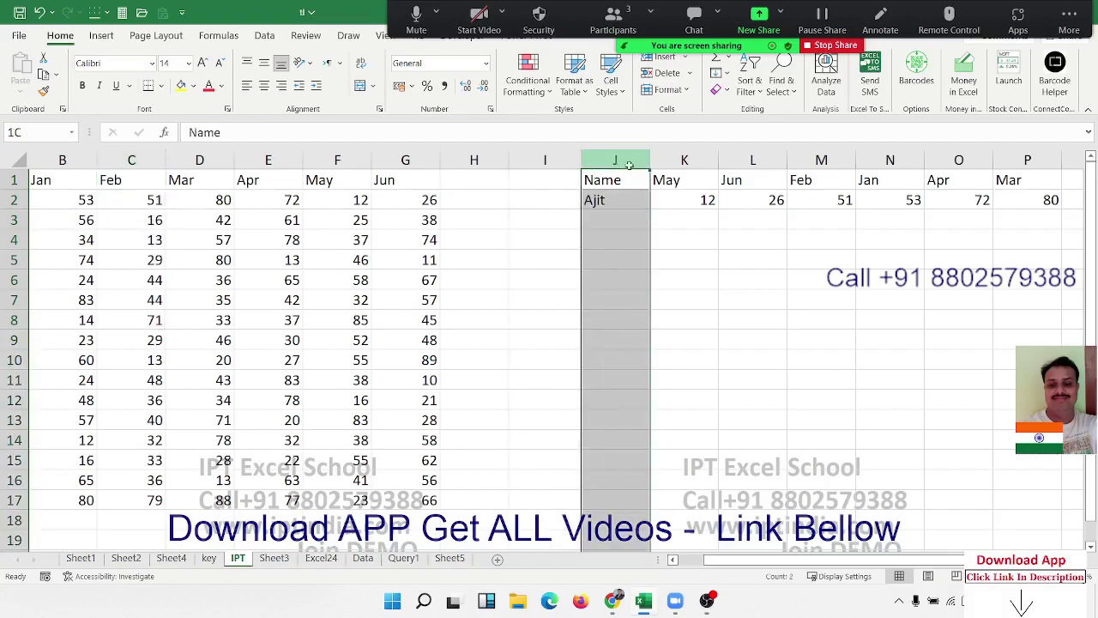
pyautogui.moveTo(629, 163); pyautogui.dragTo(1005, 198)
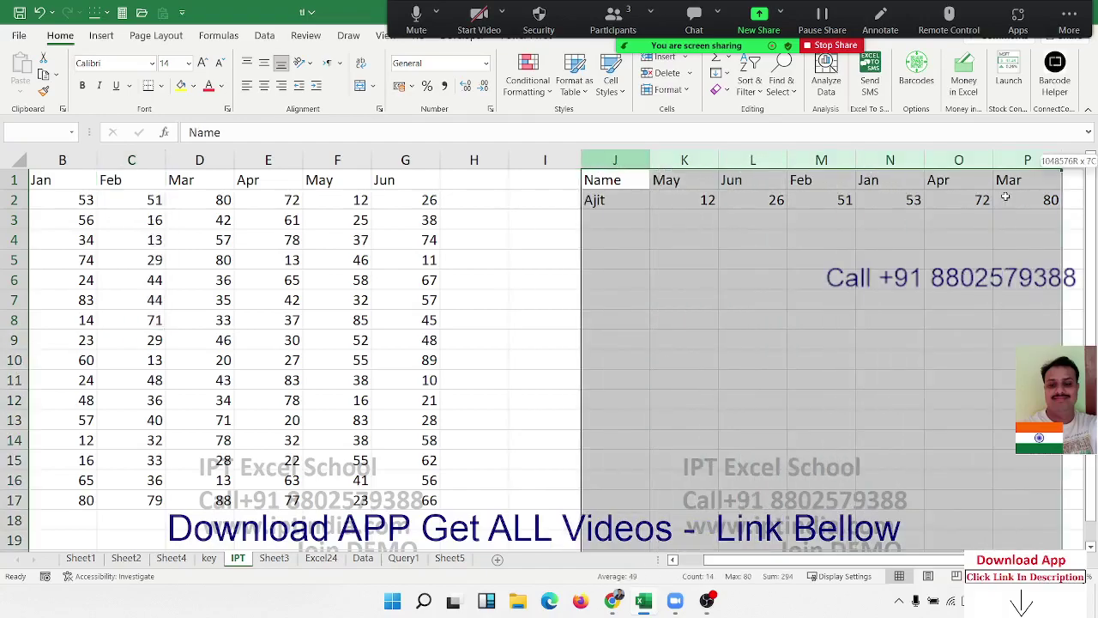
pyautogui.click(661, 245)
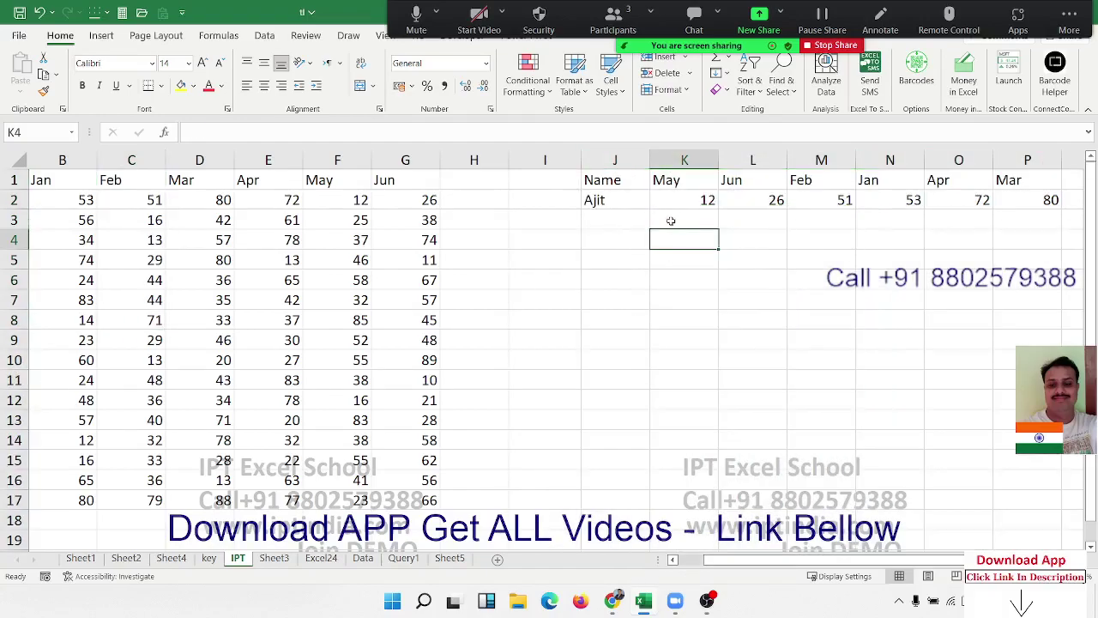
pyautogui.moveTo(674, 182)
pyautogui.mouseDown()
pyautogui.moveTo(676, 193)
pyautogui.moveTo(1041, 201)
pyautogui.mouseUp()
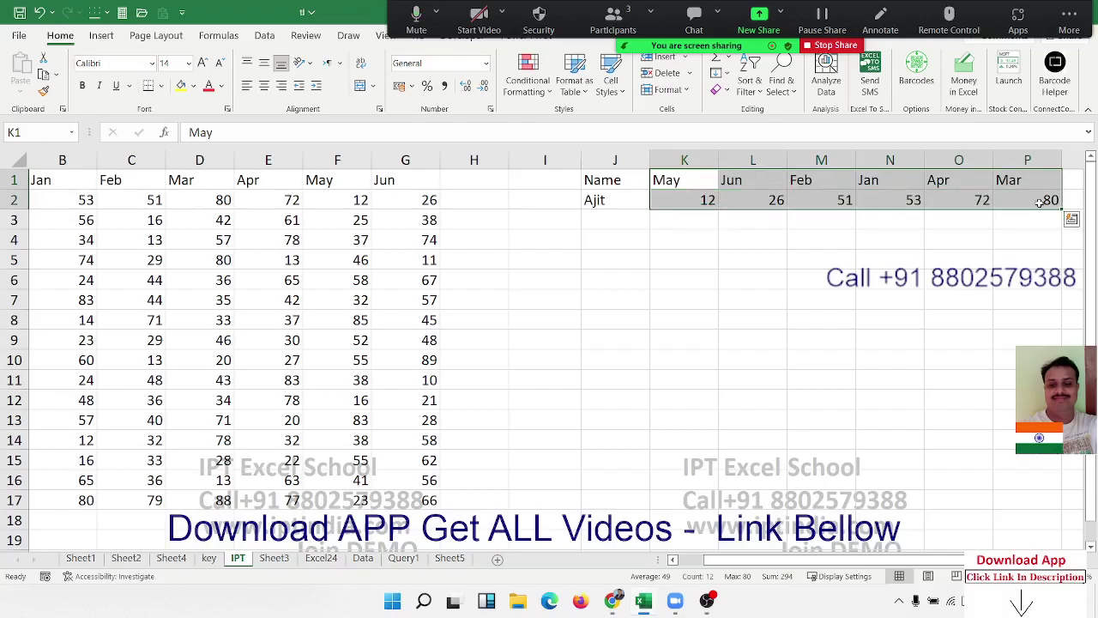
pyautogui.moveTo(600, 178); pyautogui.dragTo(601, 192)
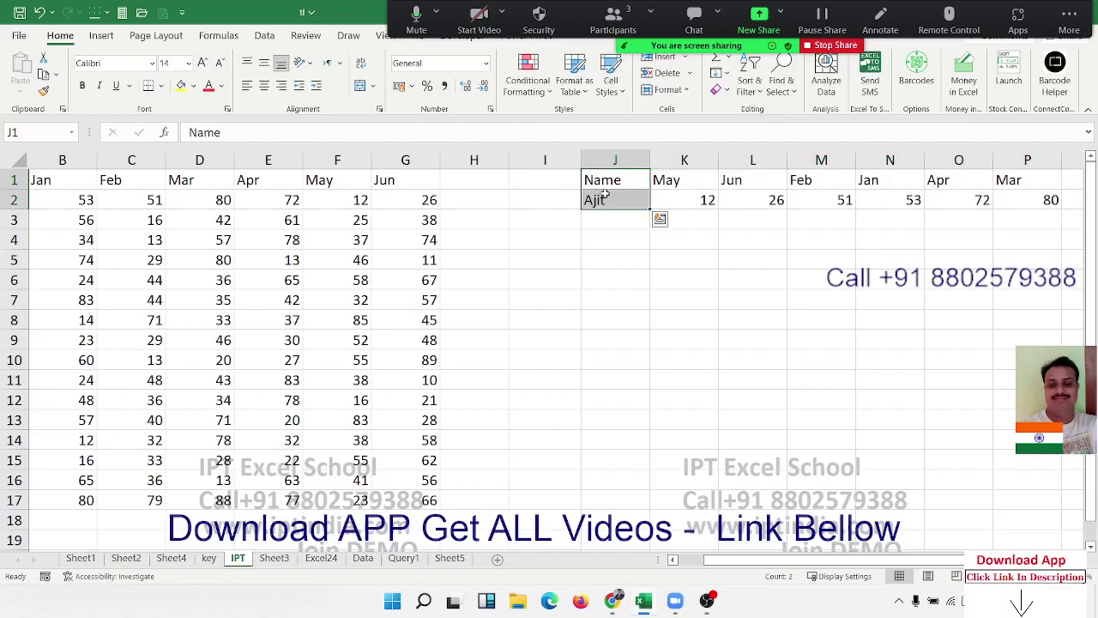
pyautogui.click(603, 196)
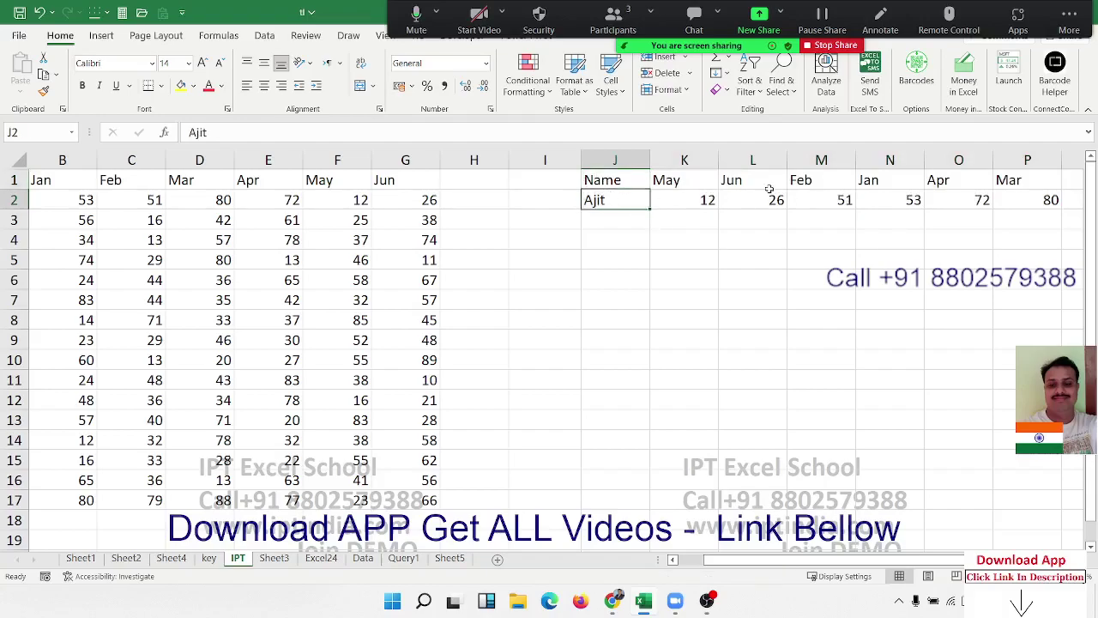
pyautogui.click(153, 199)
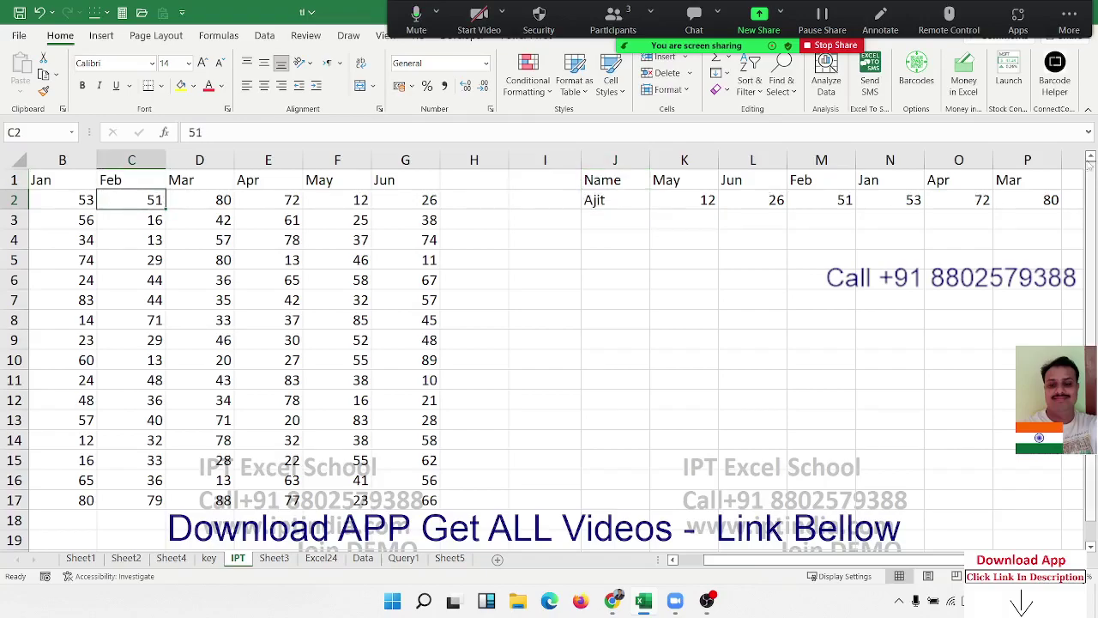
pyautogui.click(758, 93)
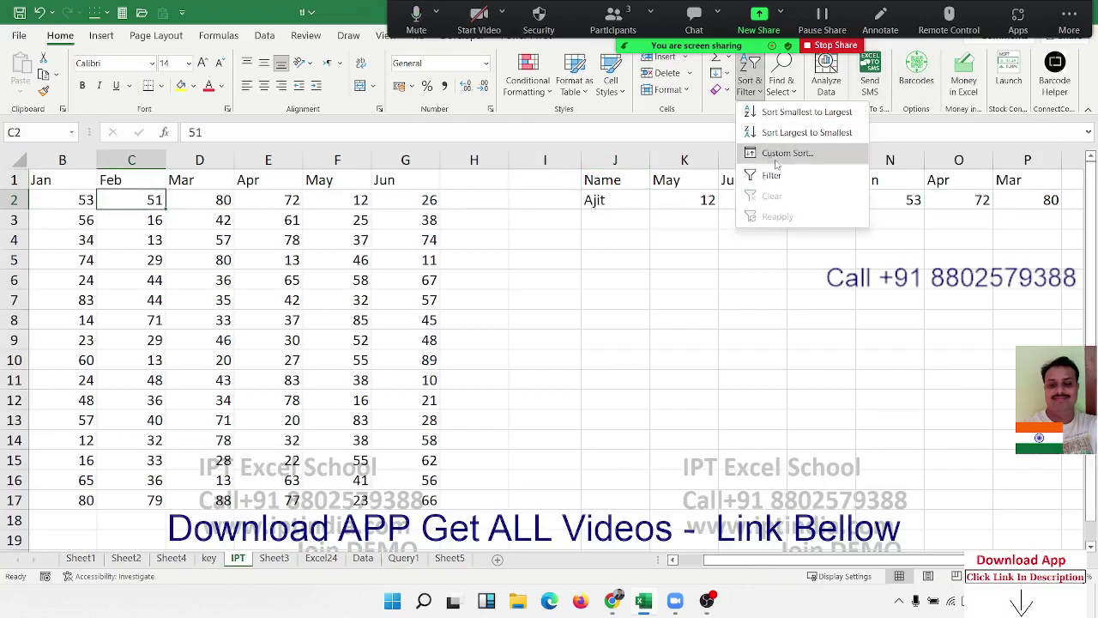
pyautogui.click(773, 154)
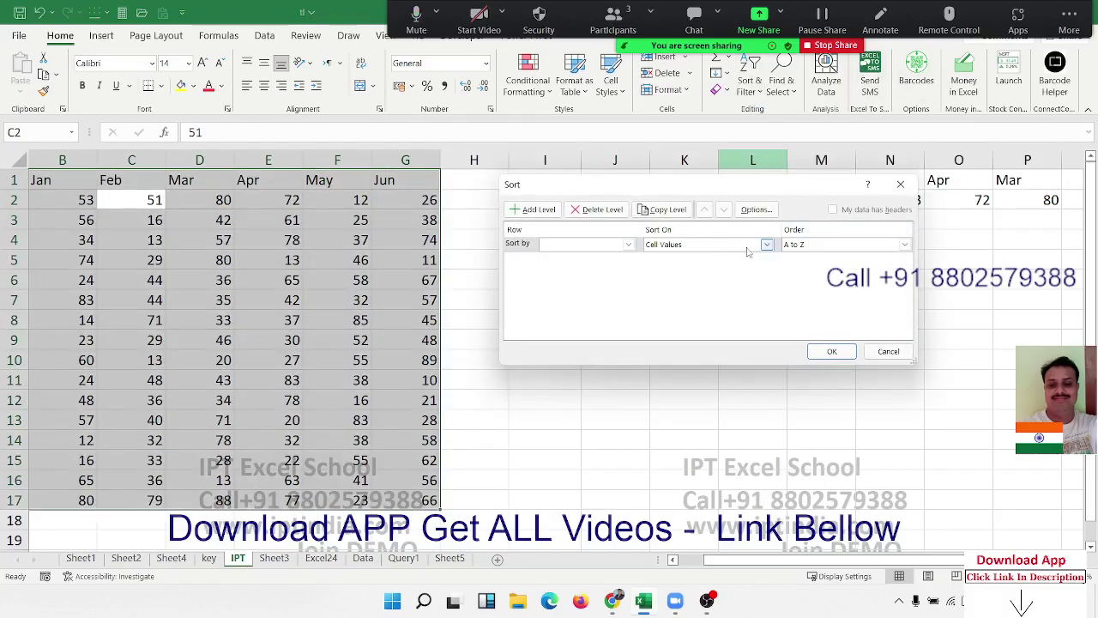
pyautogui.click(755, 209)
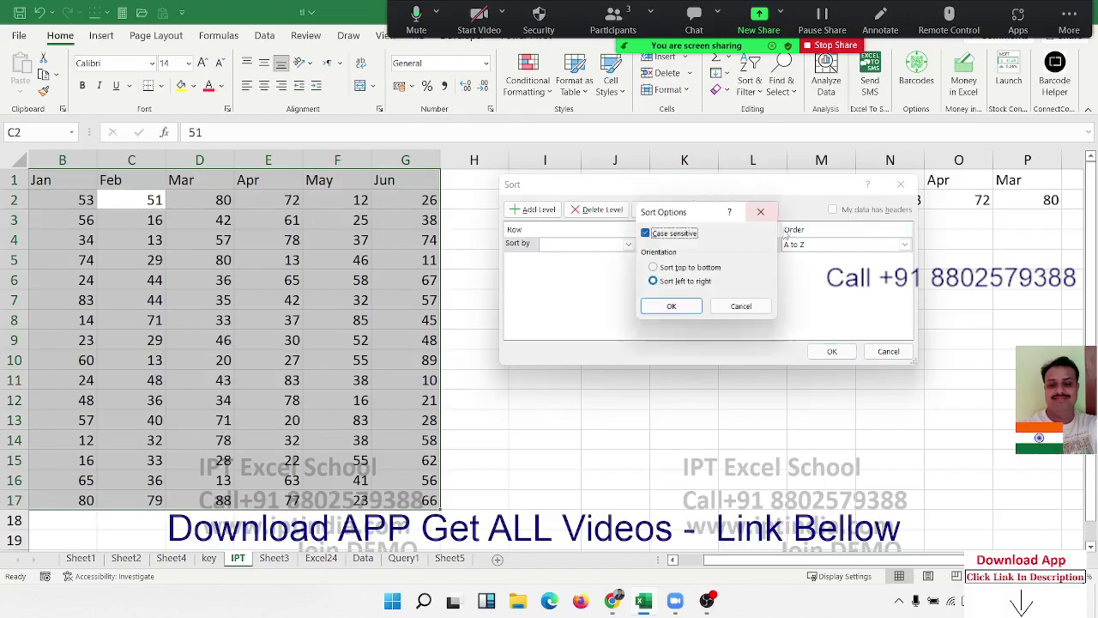
pyautogui.click(711, 268)
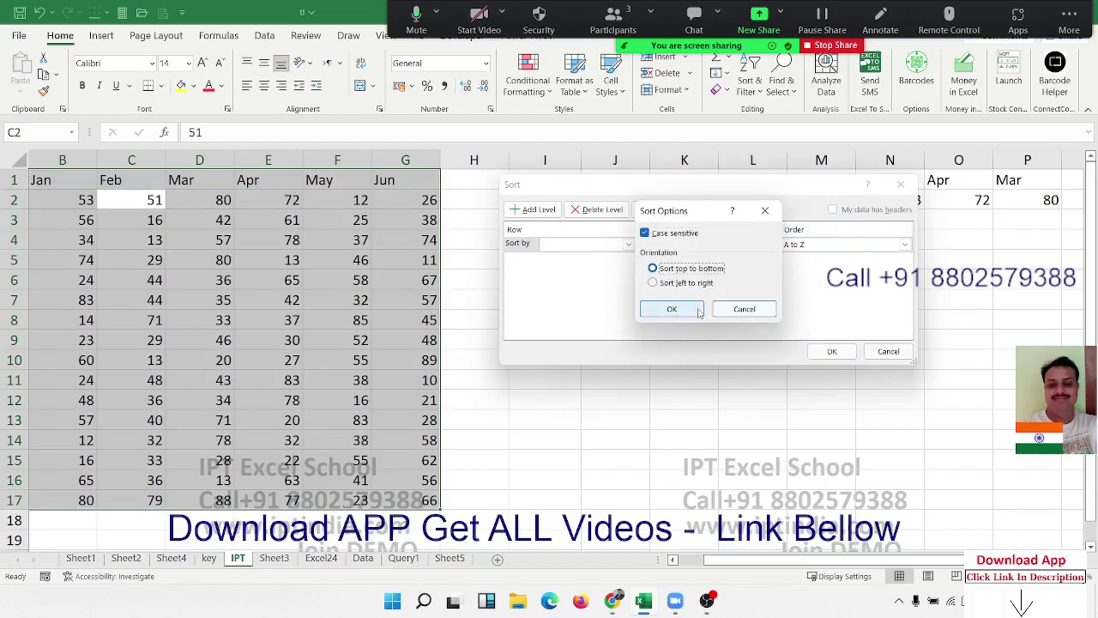
pyautogui.click(700, 311)
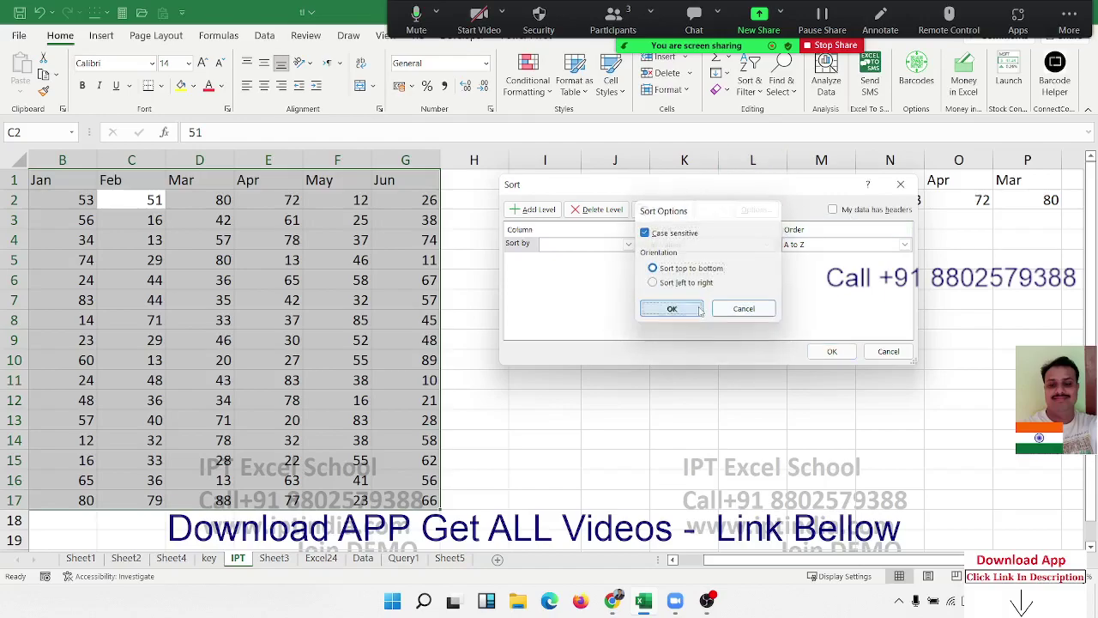
pyautogui.click(832, 209)
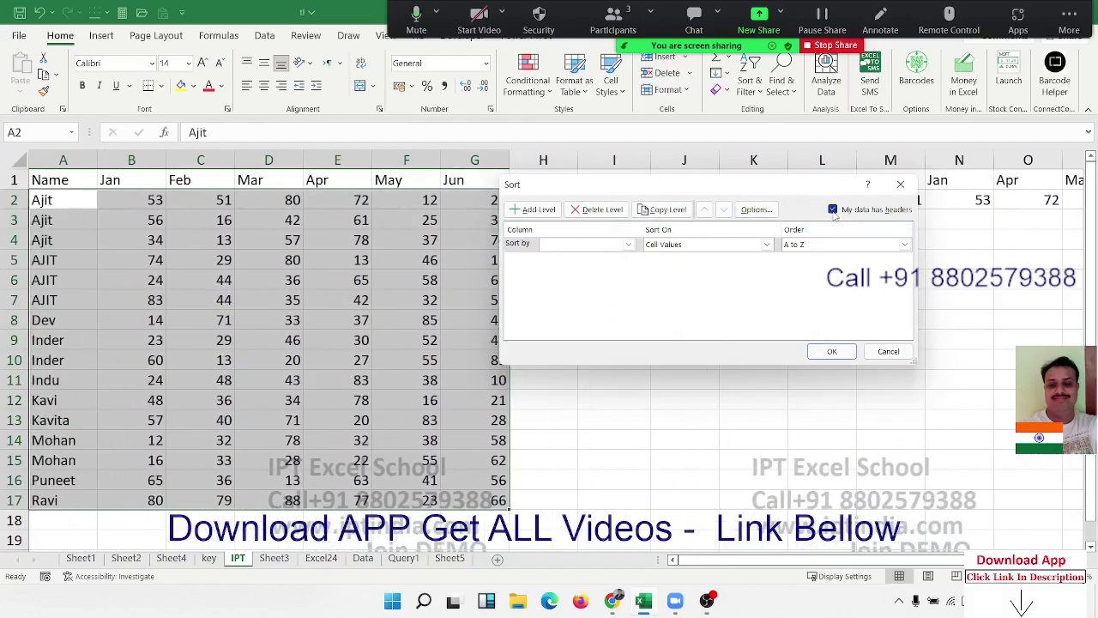
pyautogui.click(612, 246)
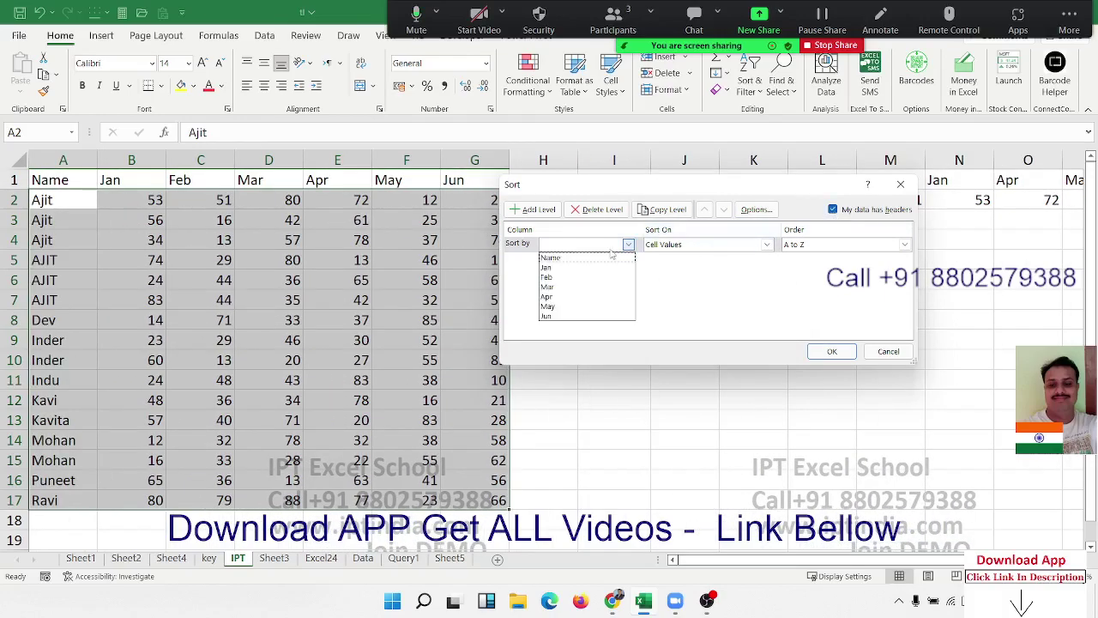
pyautogui.click(617, 210)
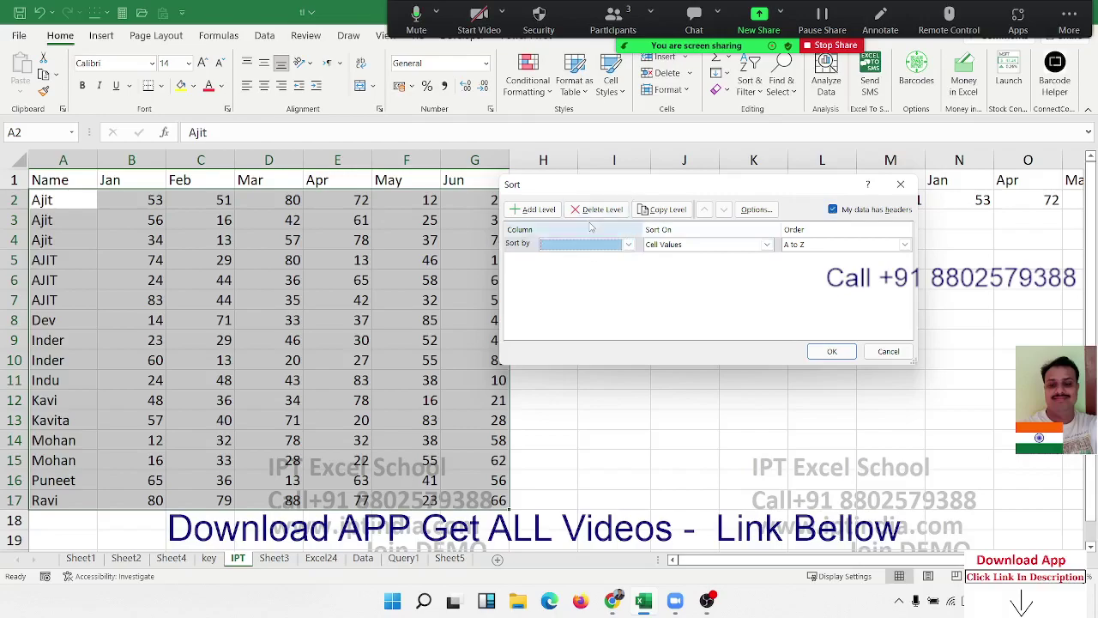
pyautogui.moveTo(598, 189); pyautogui.dragTo(169, 282)
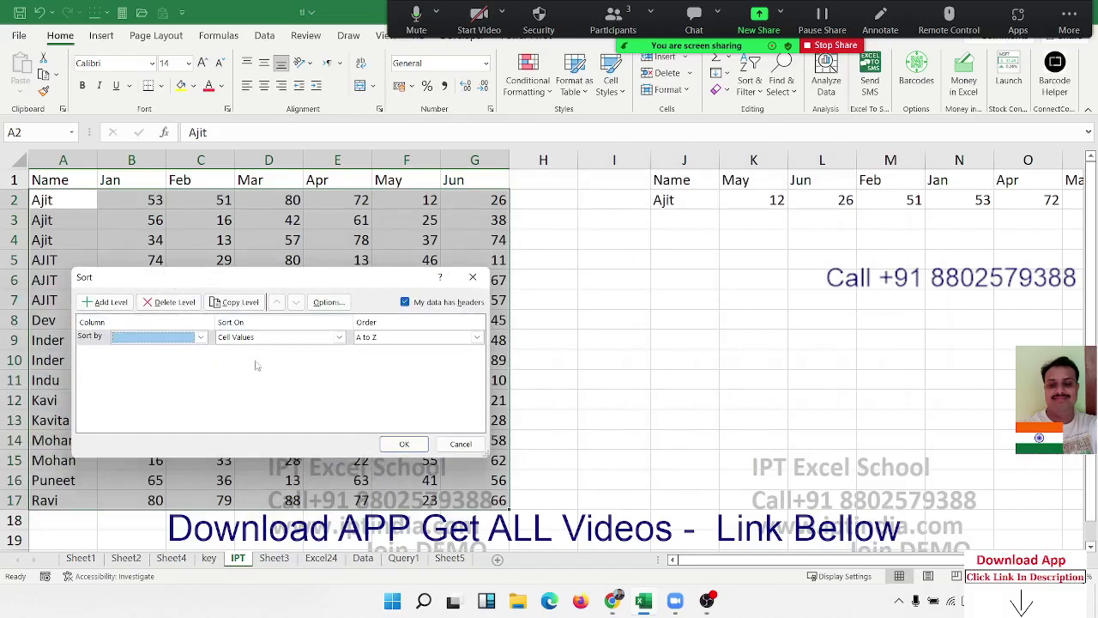
pyautogui.click(461, 444)
pyautogui.press('Right')
pyautogui.press('Right')
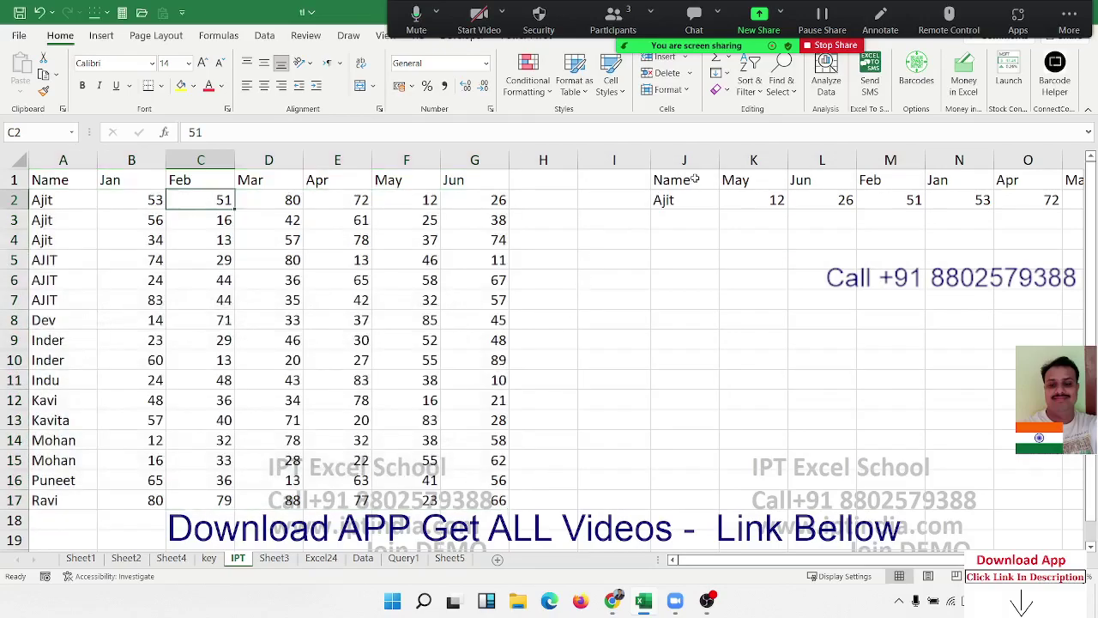
pyautogui.moveTo(691, 182); pyautogui.dragTo(1037, 200)
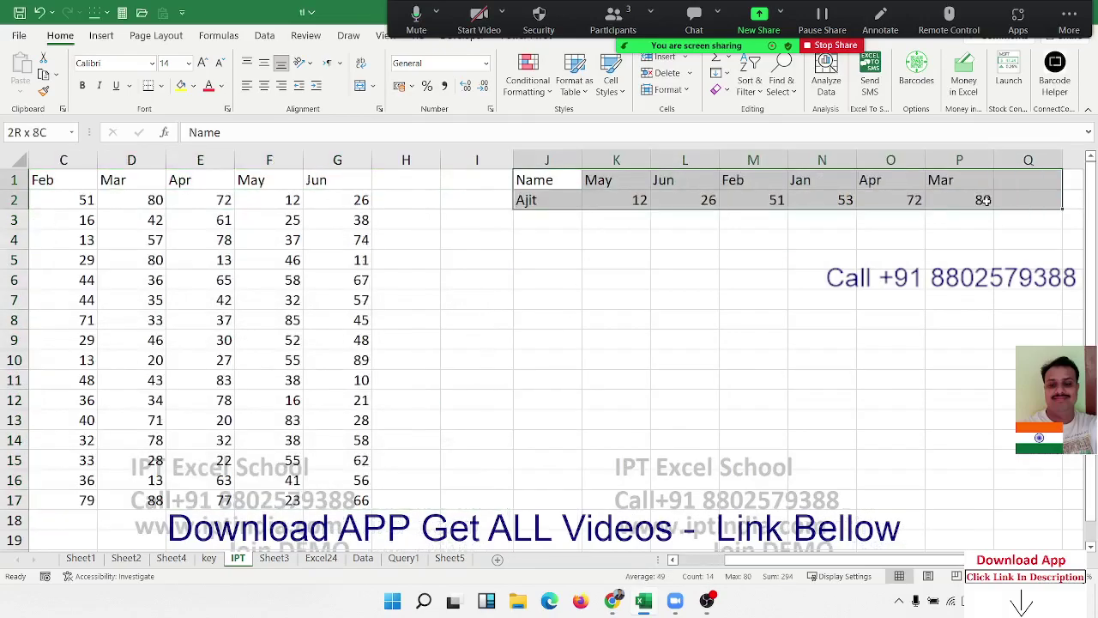
# Custom-sort J1:P2 left to right by Row 1 headings, A to Z.
pyautogui.click(719, 73)
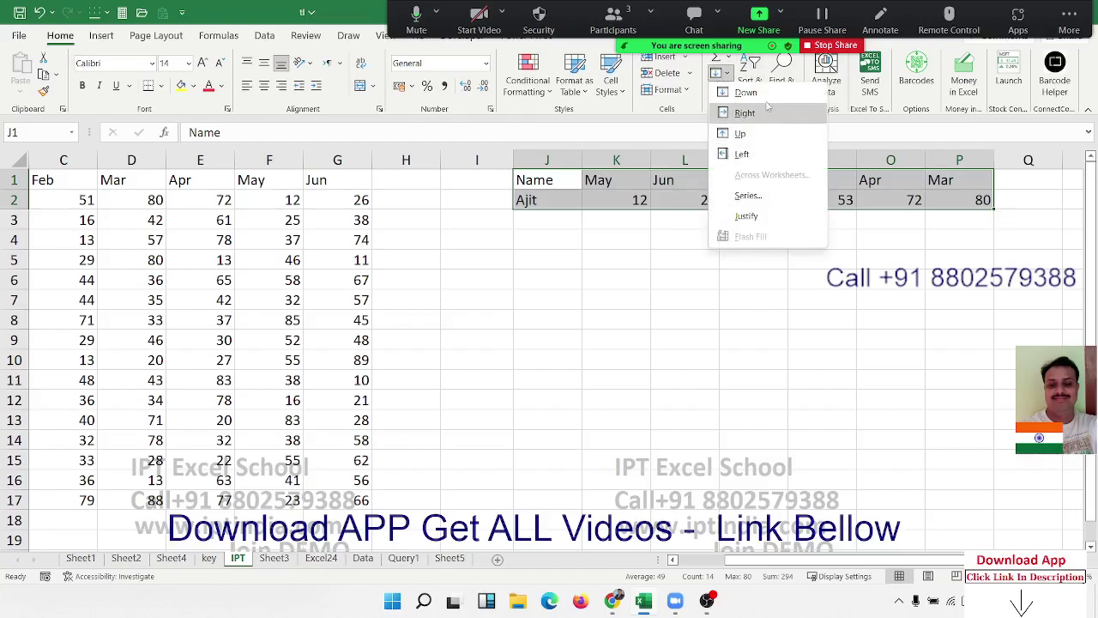
pyautogui.click(749, 79)
pyautogui.click(771, 156)
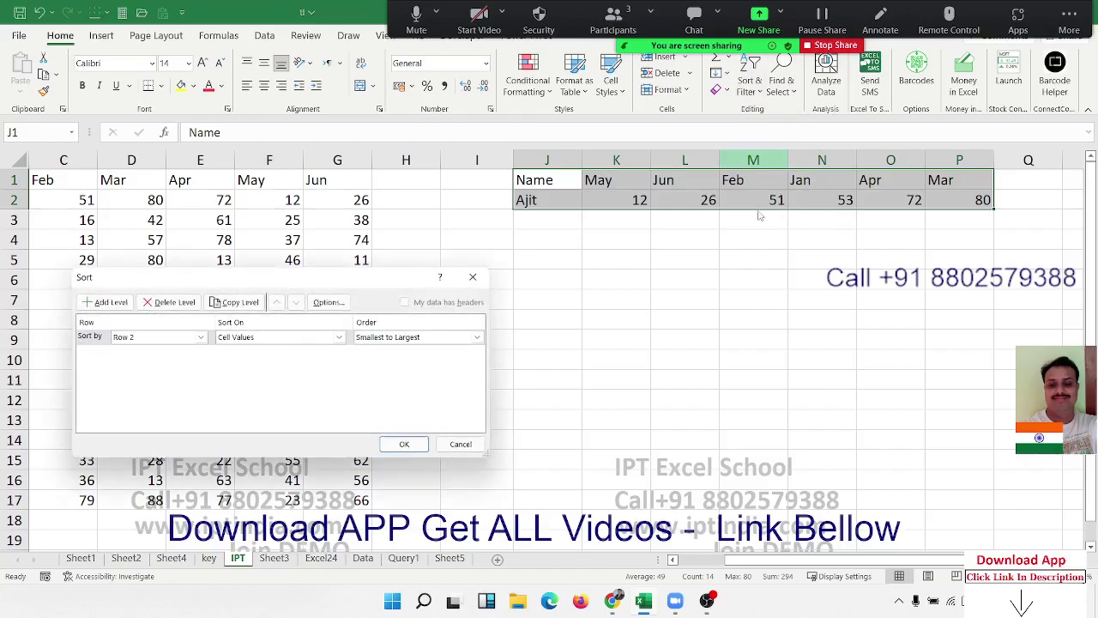
pyautogui.click(328, 302)
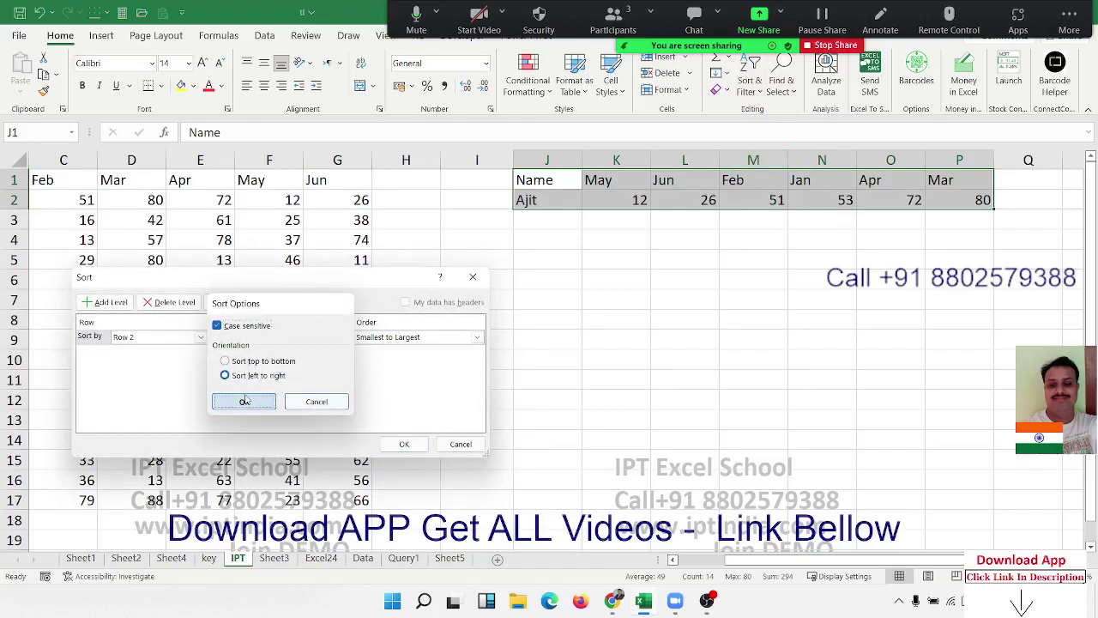
pyautogui.click(245, 401)
pyautogui.click(199, 336)
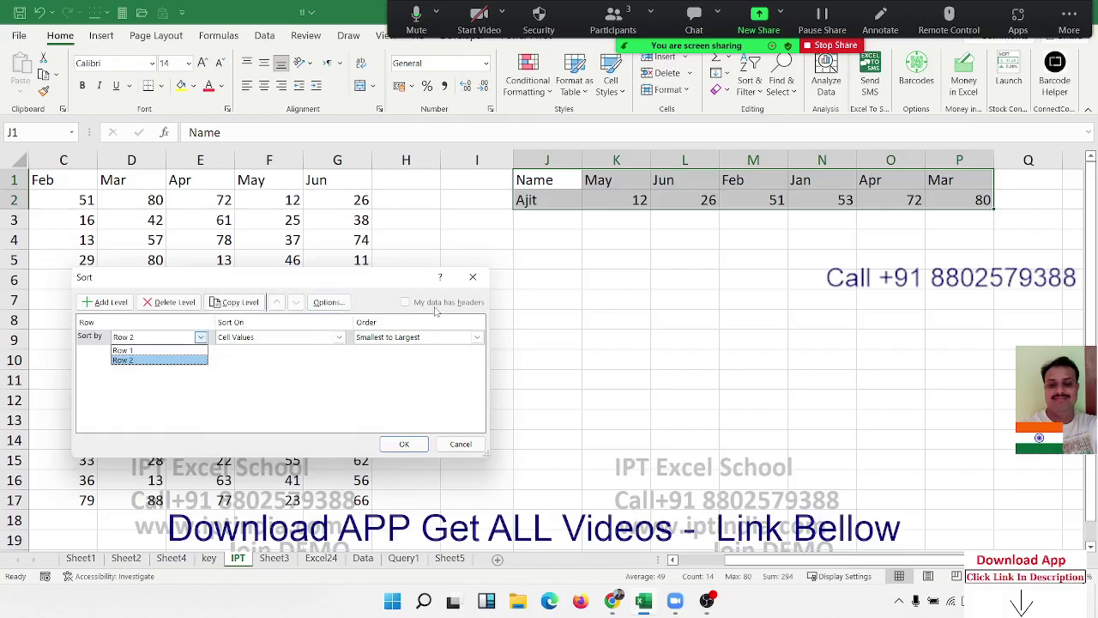
pyautogui.click(171, 351)
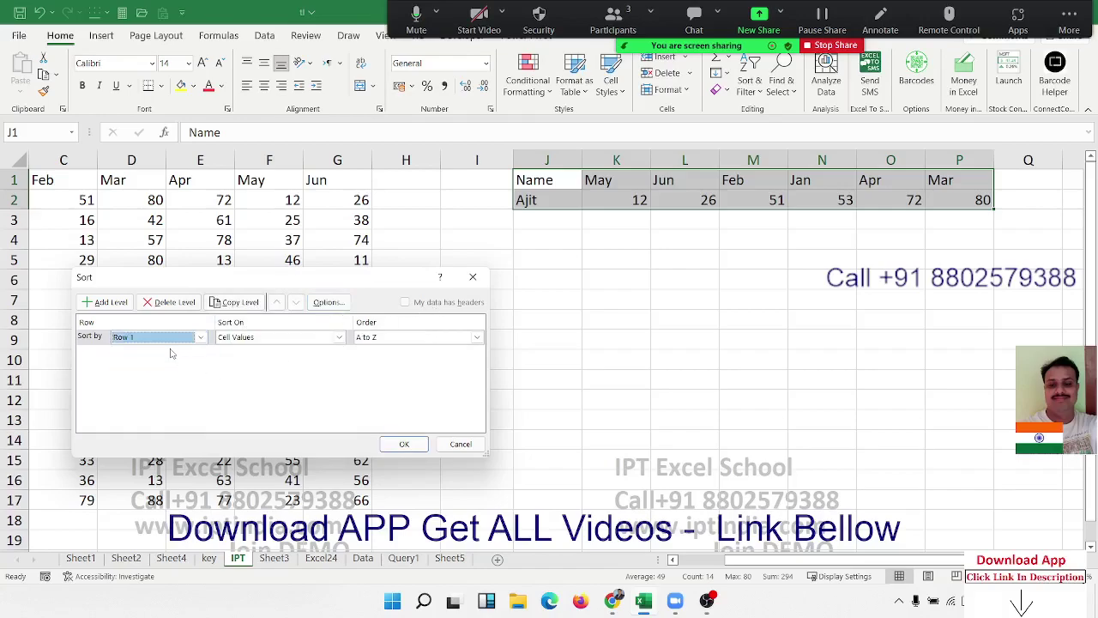
pyautogui.click(404, 443)
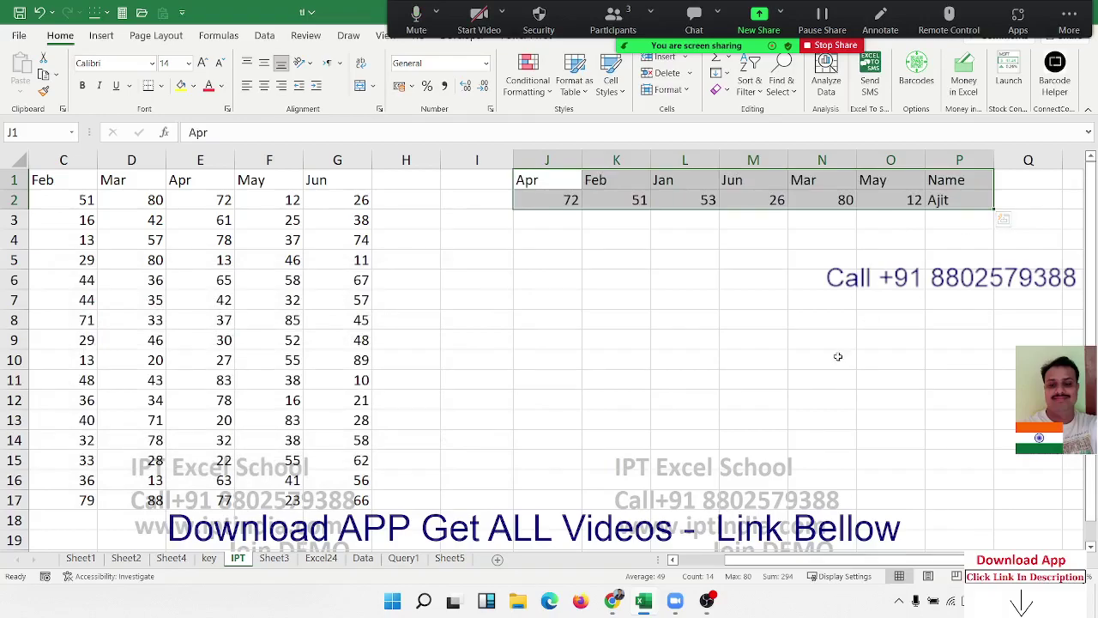
# Undo the header sort with Ctrl+Z, then delete the contents of J1:P2.
pyautogui.hotkey('ctrl', 'z')
pyautogui.click(708, 268)
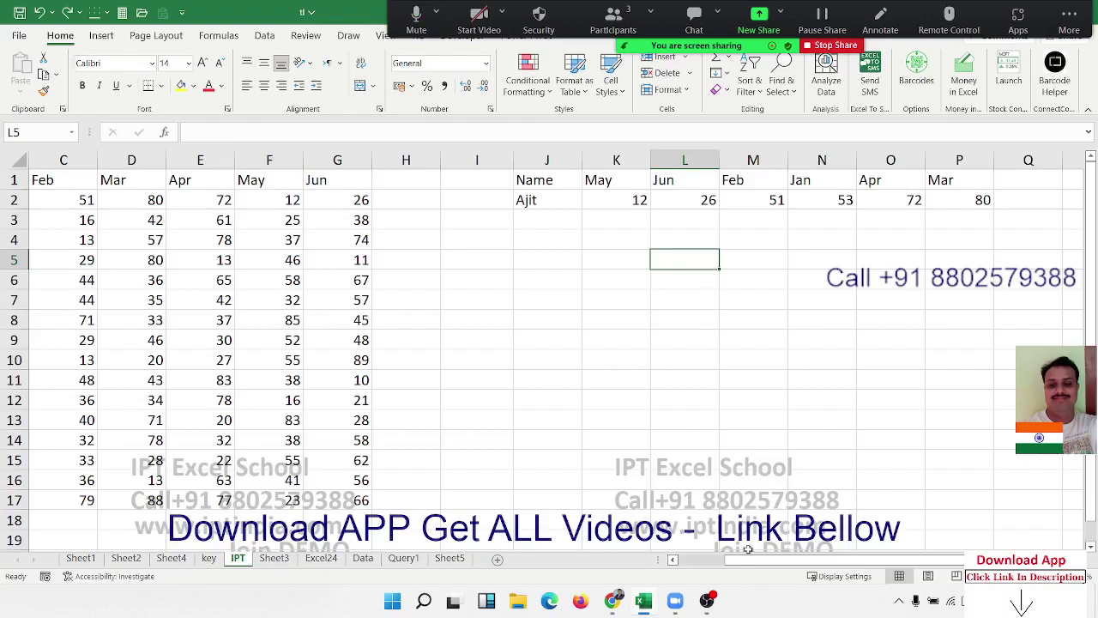
pyautogui.moveTo(763, 560); pyautogui.dragTo(691, 562)
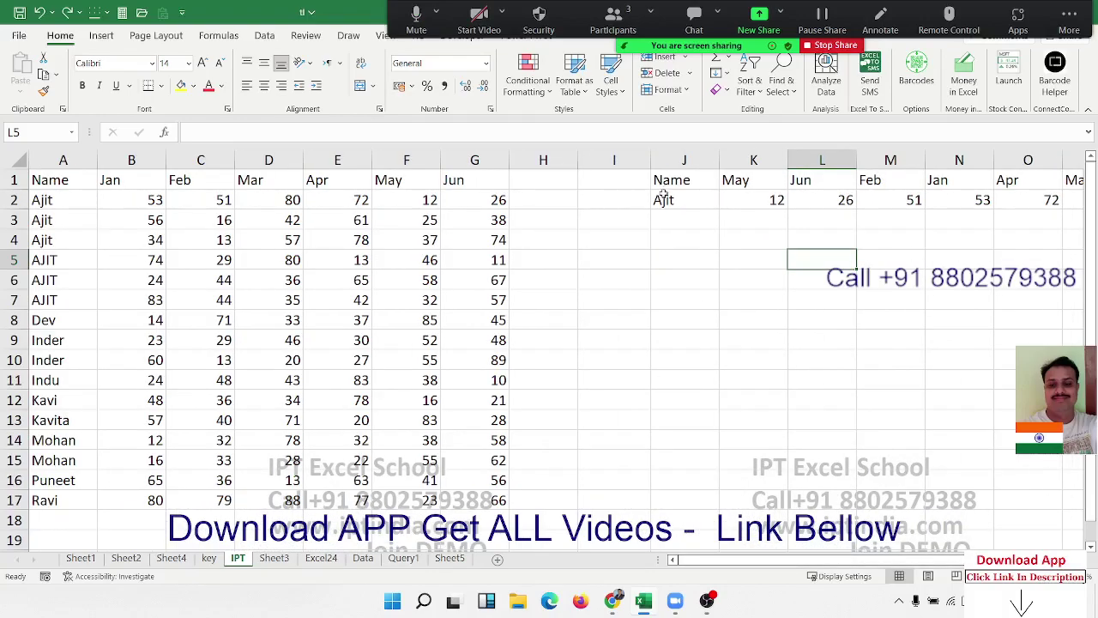
pyautogui.moveTo(665, 182)
pyautogui.mouseDown()
pyautogui.moveTo(1021, 180)
pyautogui.moveTo(915, 199)
pyautogui.mouseUp()
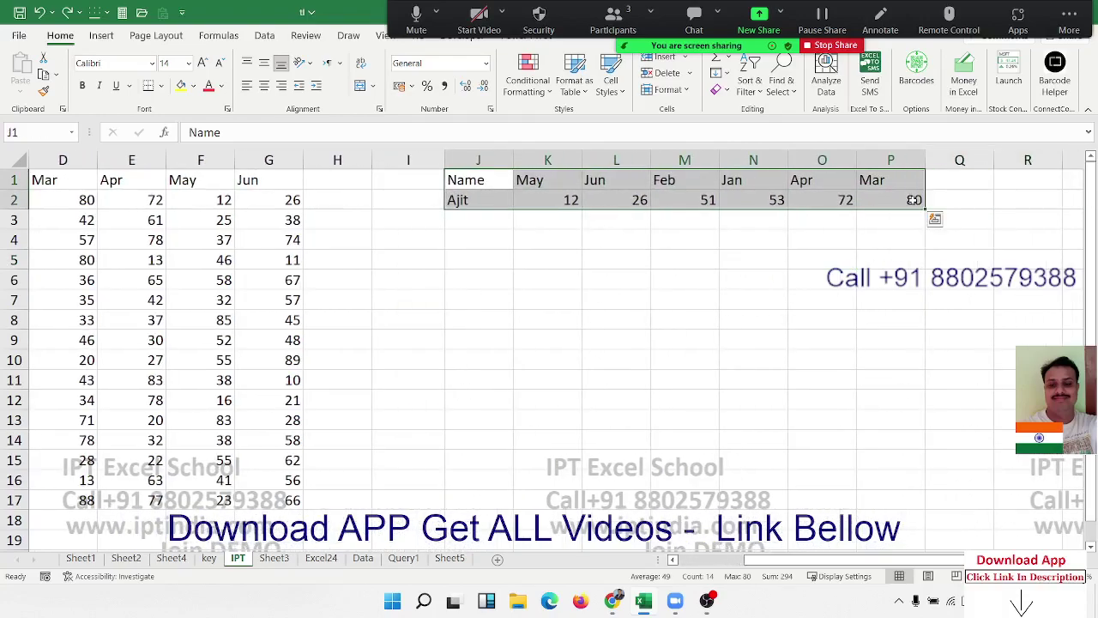
pyautogui.press('Delete')
pyautogui.click(626, 13)
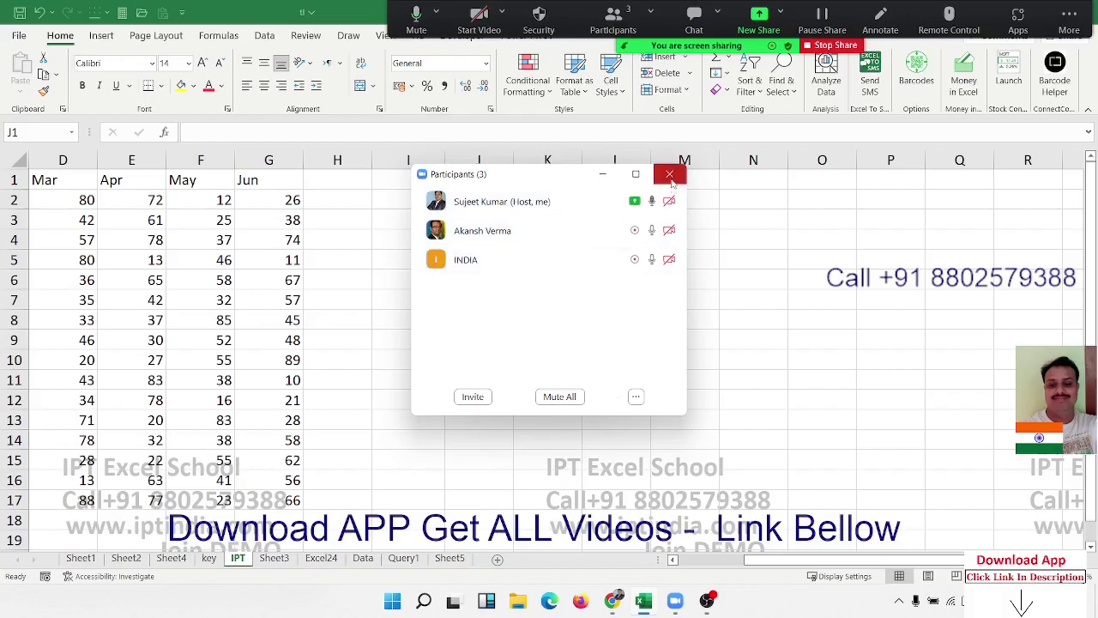
pyautogui.click(670, 175)
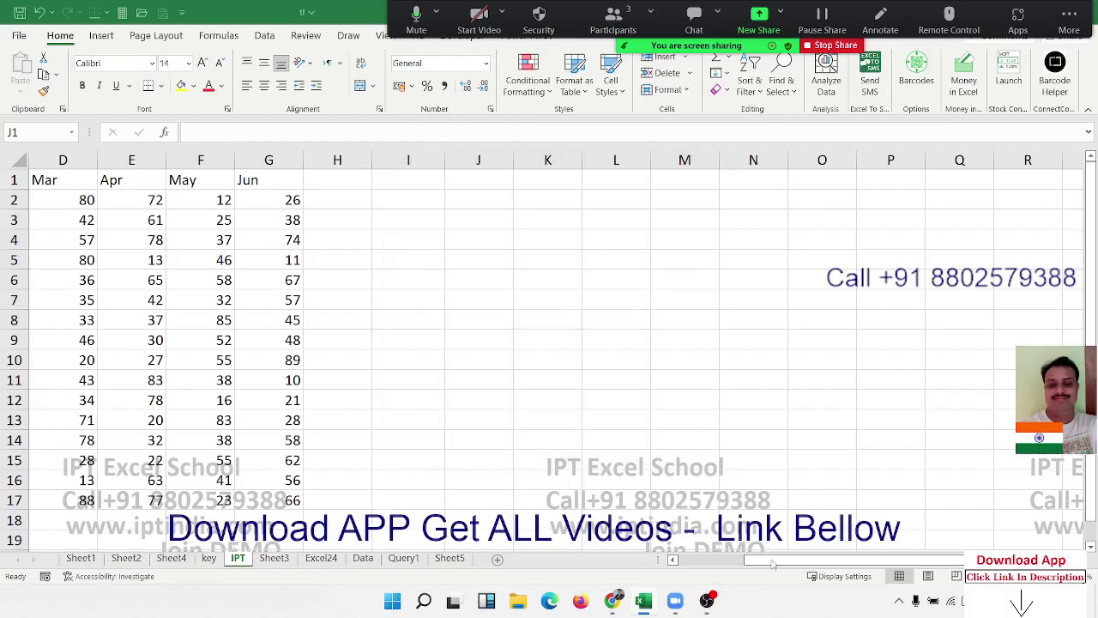
pyautogui.moveTo(772, 564); pyautogui.dragTo(721, 566)
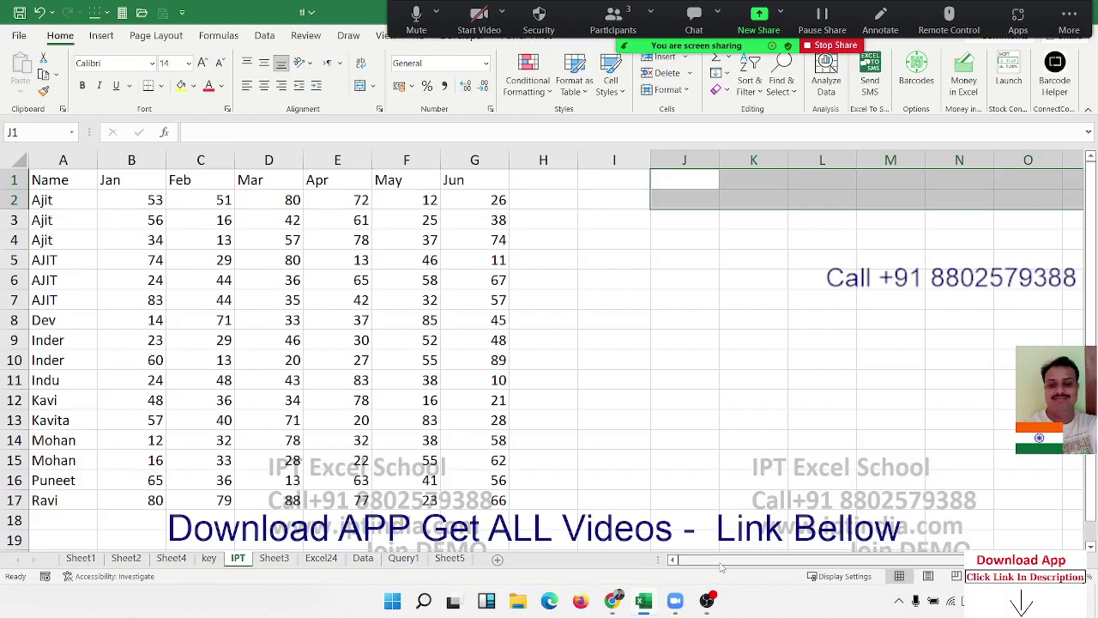
# Insert blank rows at rows 3 and 5 below the first two name records.
pyautogui.click(84, 244)
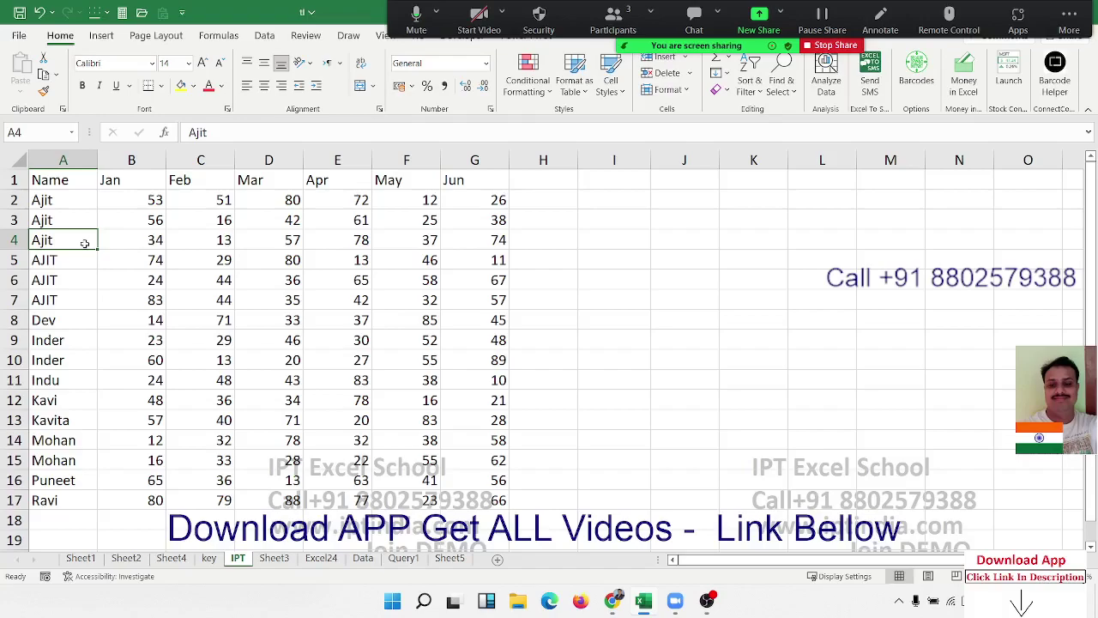
pyautogui.press('Up')
pyautogui.press('Up')
pyautogui.press('Up')
pyautogui.press('Down')
pyautogui.hotkey('ctrl', 'shift', 'Down')
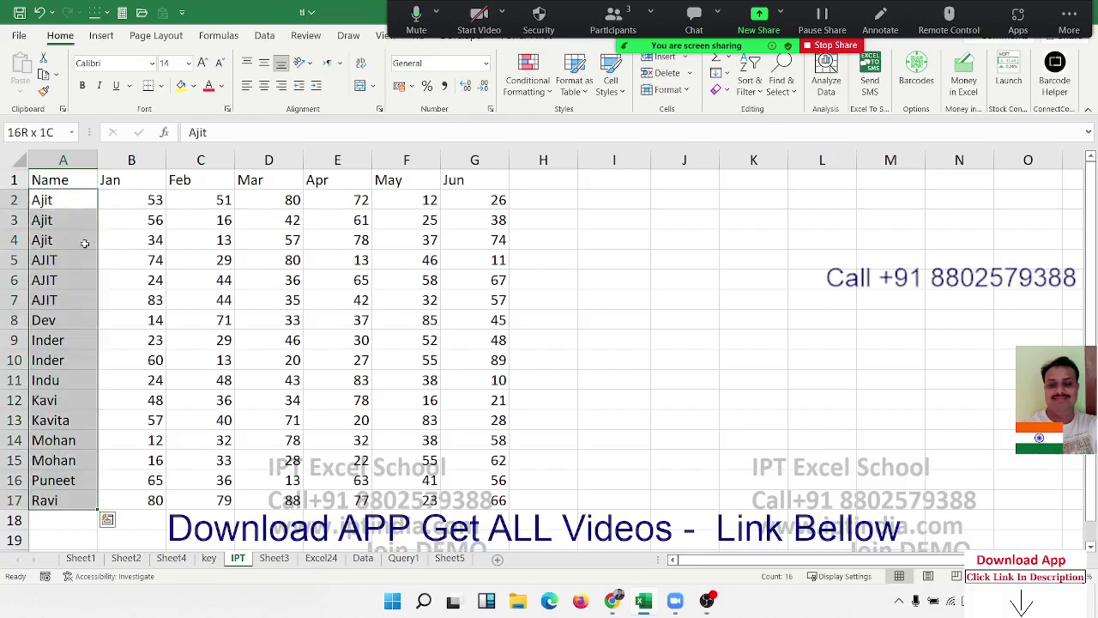
pyautogui.press('Up')
pyautogui.press('Down')
pyautogui.press('Down')
pyautogui.hotkey('shift', 'space')
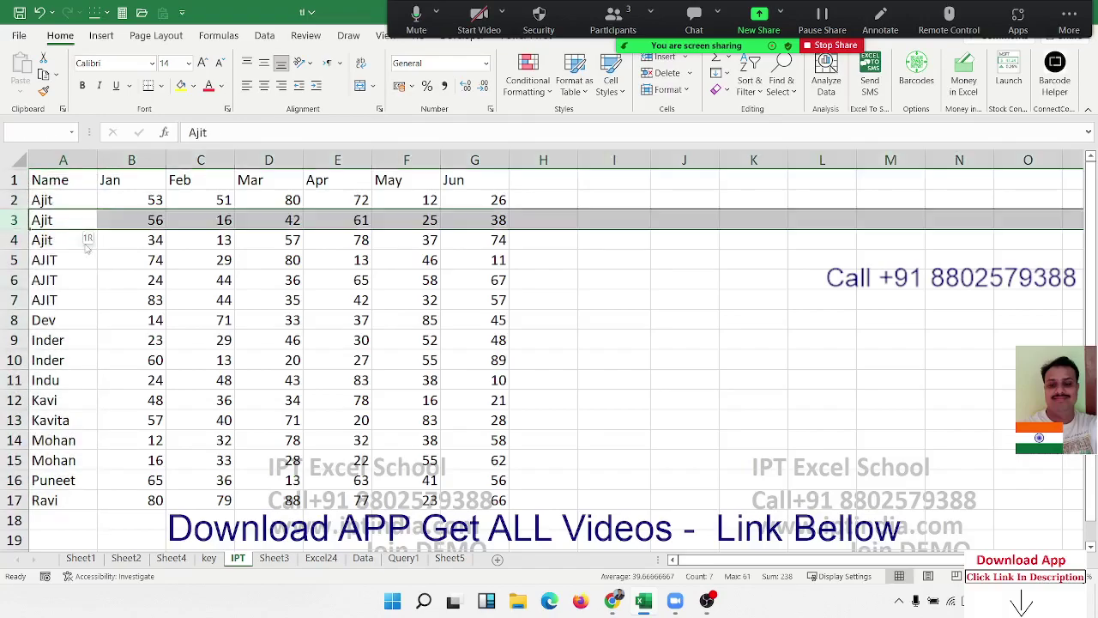
pyautogui.hotkey('ctrl', '+')
pyautogui.press('Down')
# Insert further blank rows at rows 7, 9 and 11.
pyautogui.press('Down')
pyautogui.hotkey('shift', 'space')
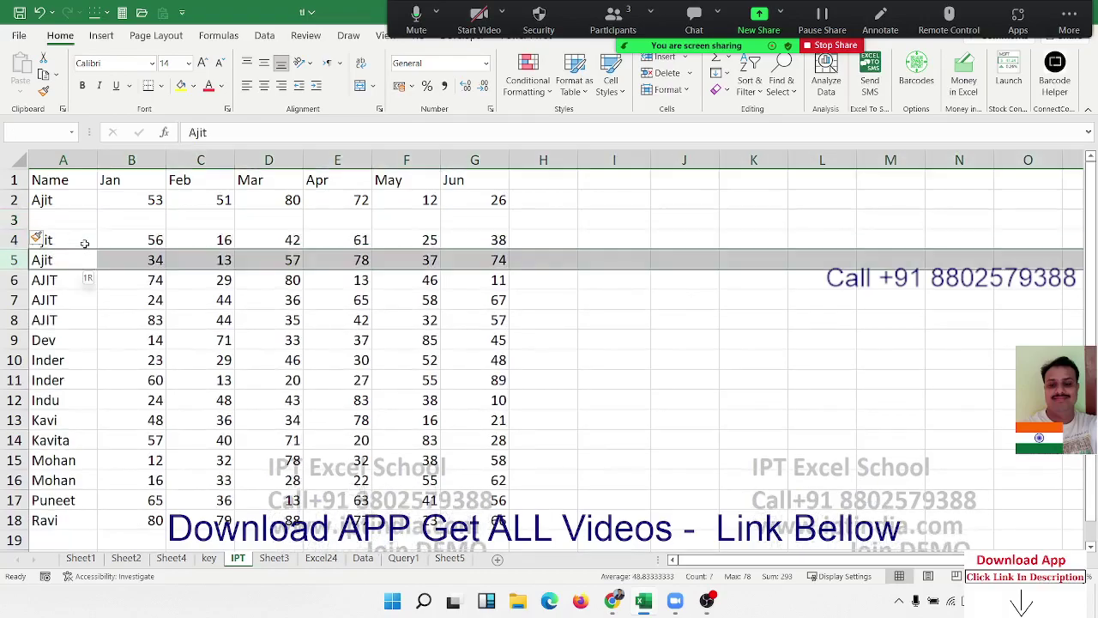
pyautogui.hotkey('ctrl', '+')
pyautogui.press('Down')
pyautogui.press('Down')
pyautogui.hotkey('shift', 'space')
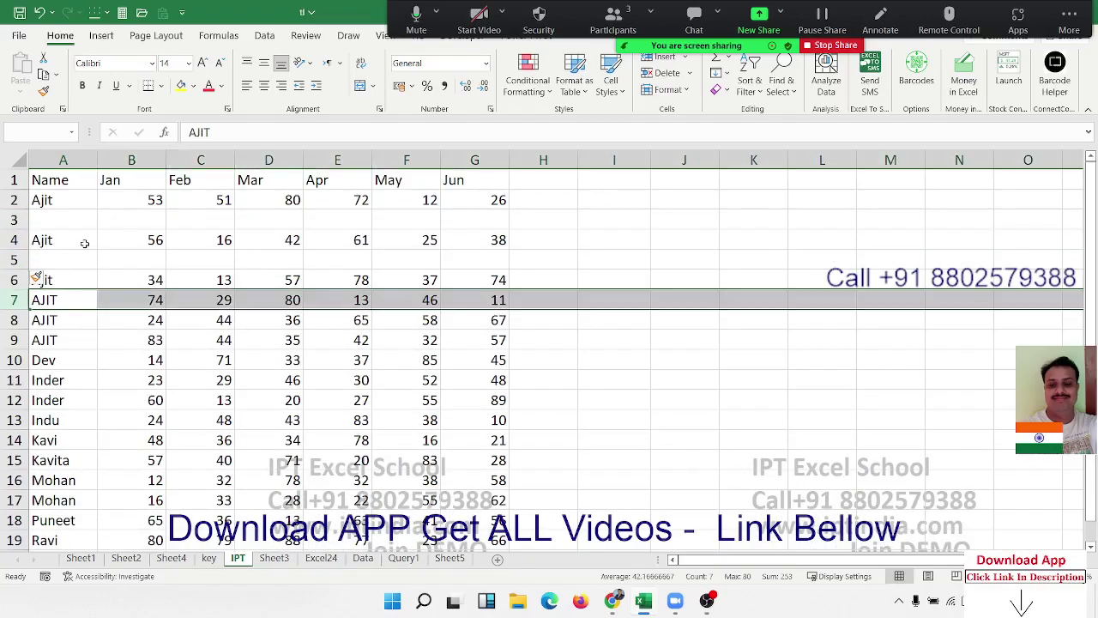
pyautogui.hotkey('ctrl', '+')
pyautogui.press('Down')
pyautogui.press('Down')
pyautogui.hotkey('shift', 'space')
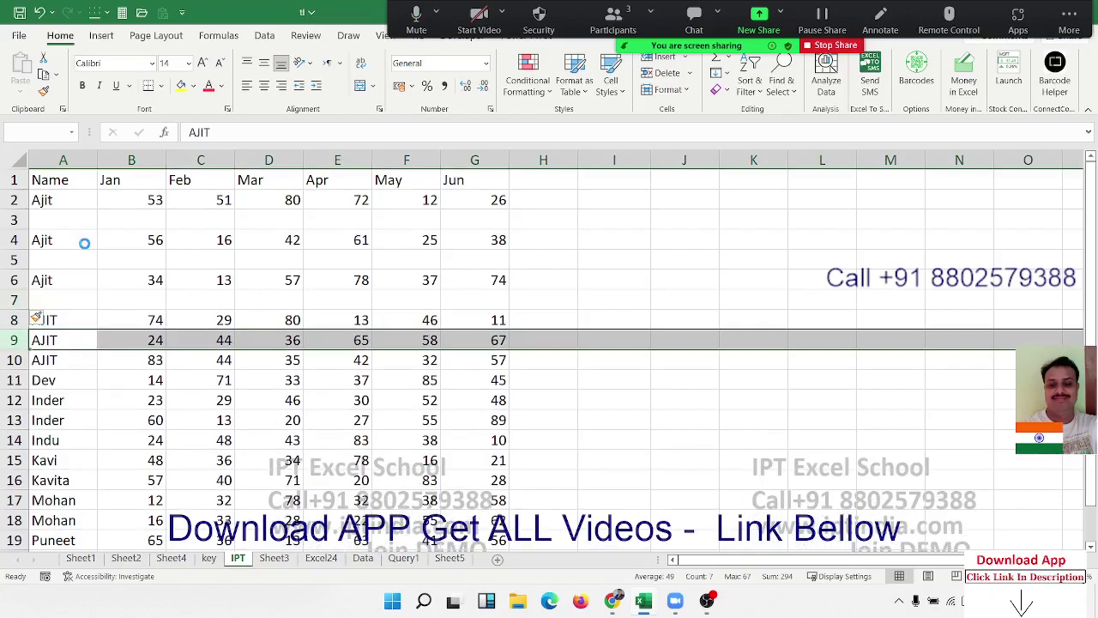
pyautogui.hotkey('ctrl', '+')
pyautogui.press('Down')
pyautogui.press('Down')
pyautogui.hotkey('shift', 'space')
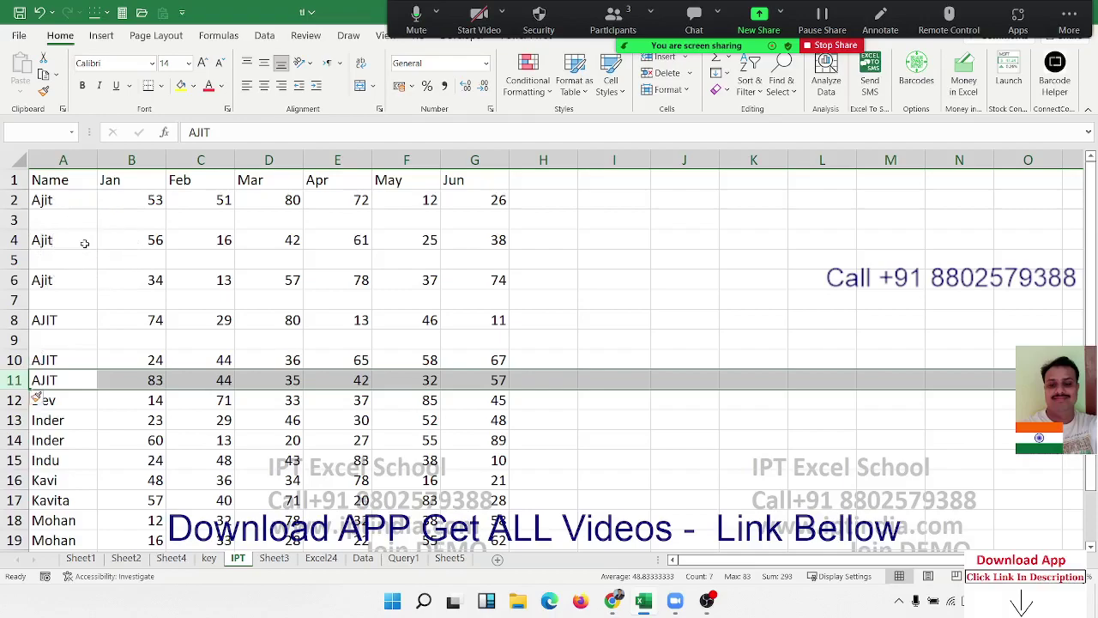
pyautogui.hotkey('ctrl', '+')
pyautogui.press('Down')
pyautogui.press('Down')
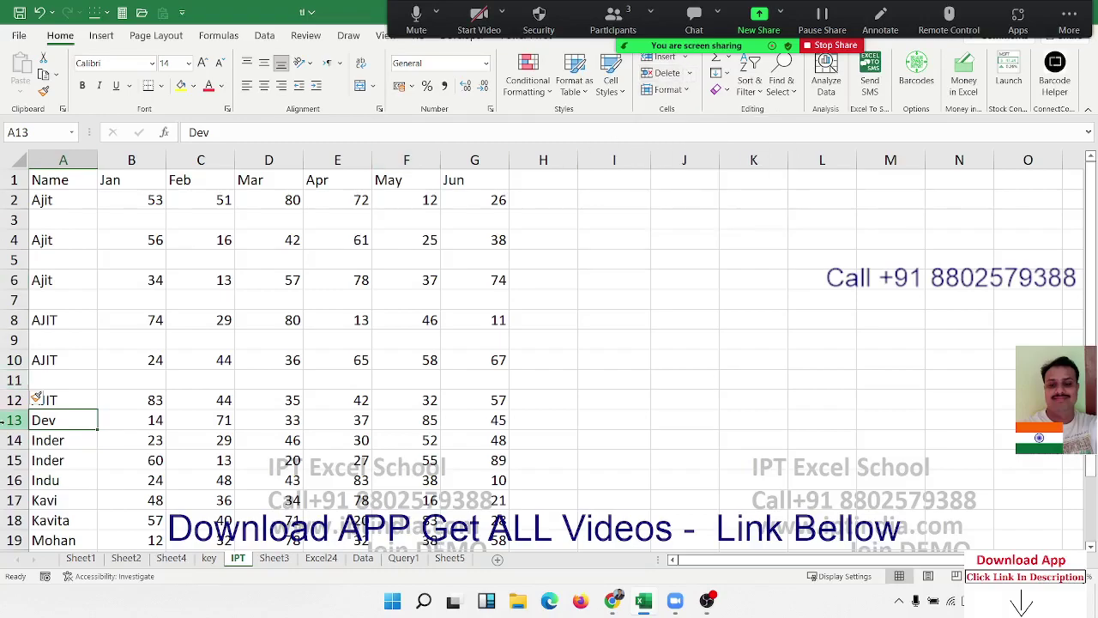
pyautogui.click(14, 378)
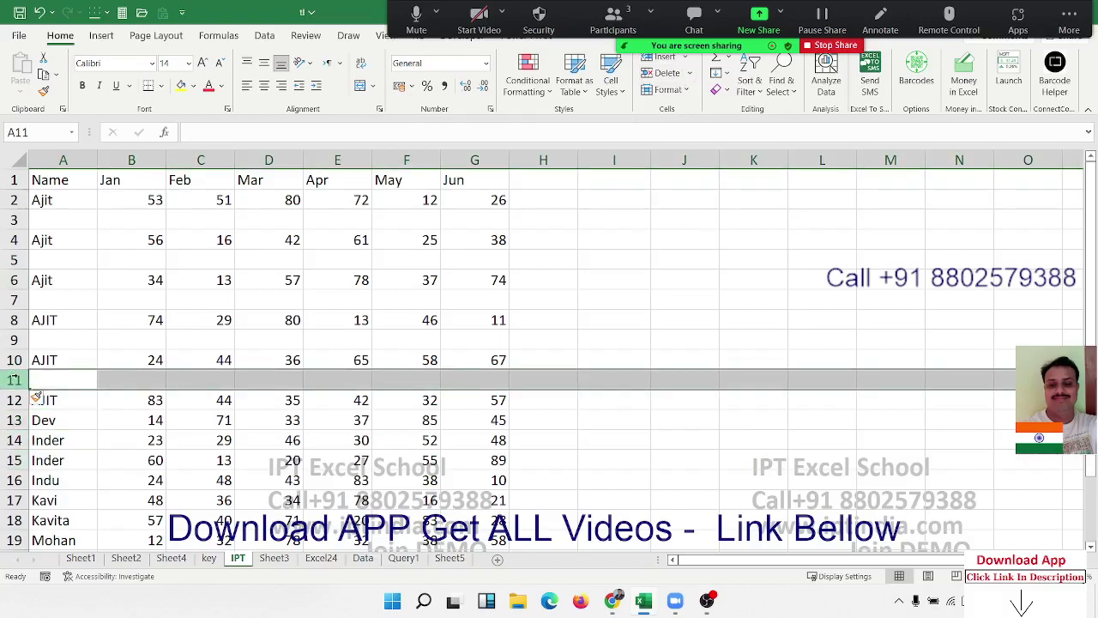
pyautogui.rightClick(77, 383)
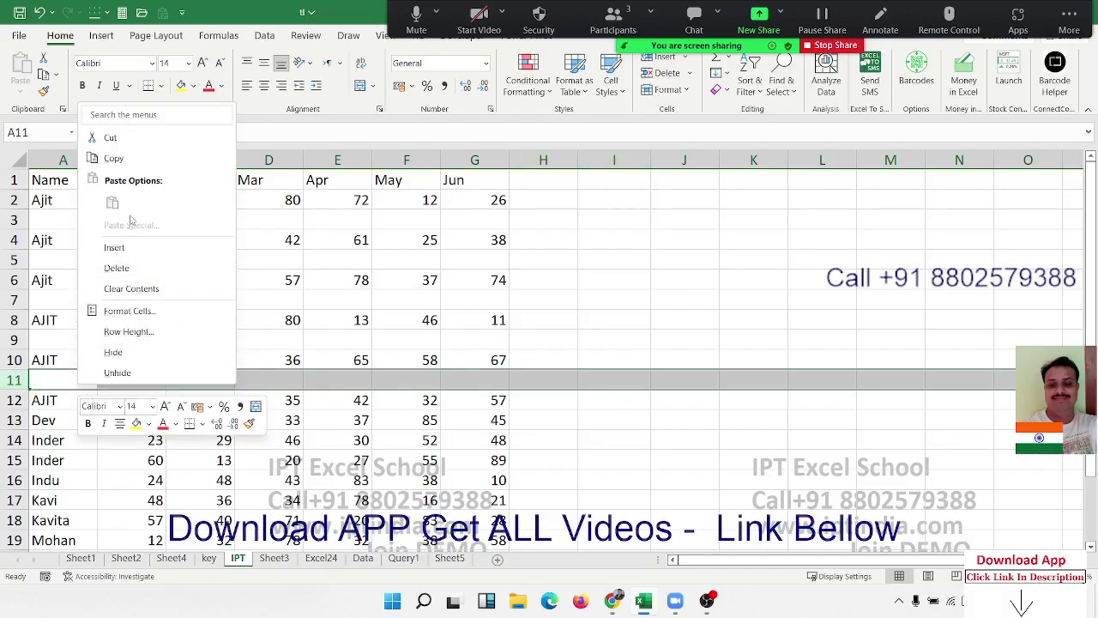
pyautogui.click(641, 217)
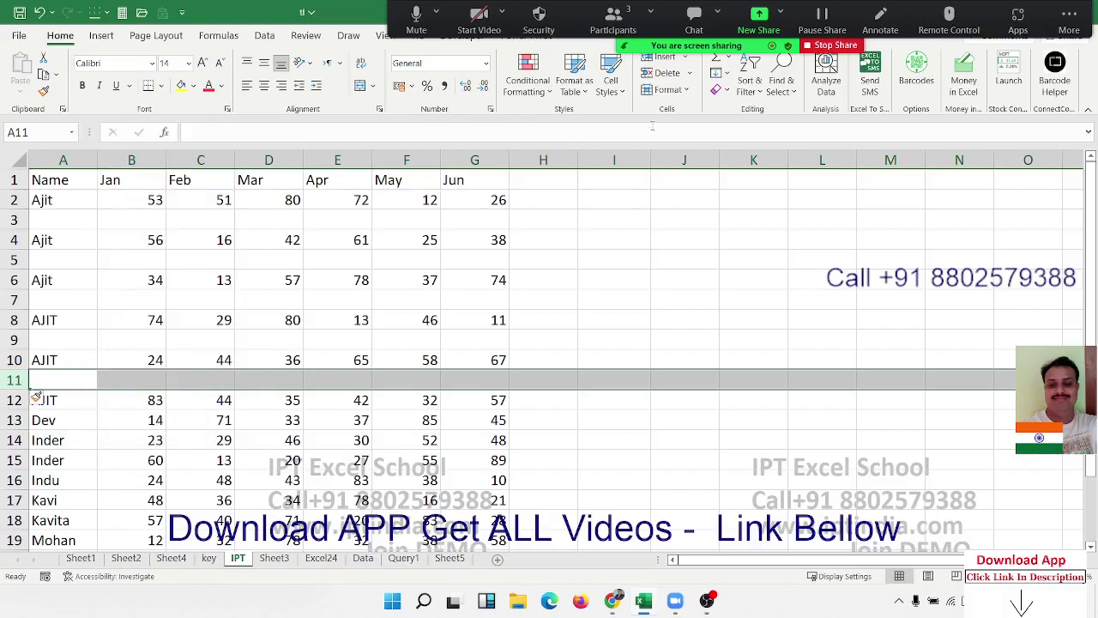
pyautogui.click(683, 62)
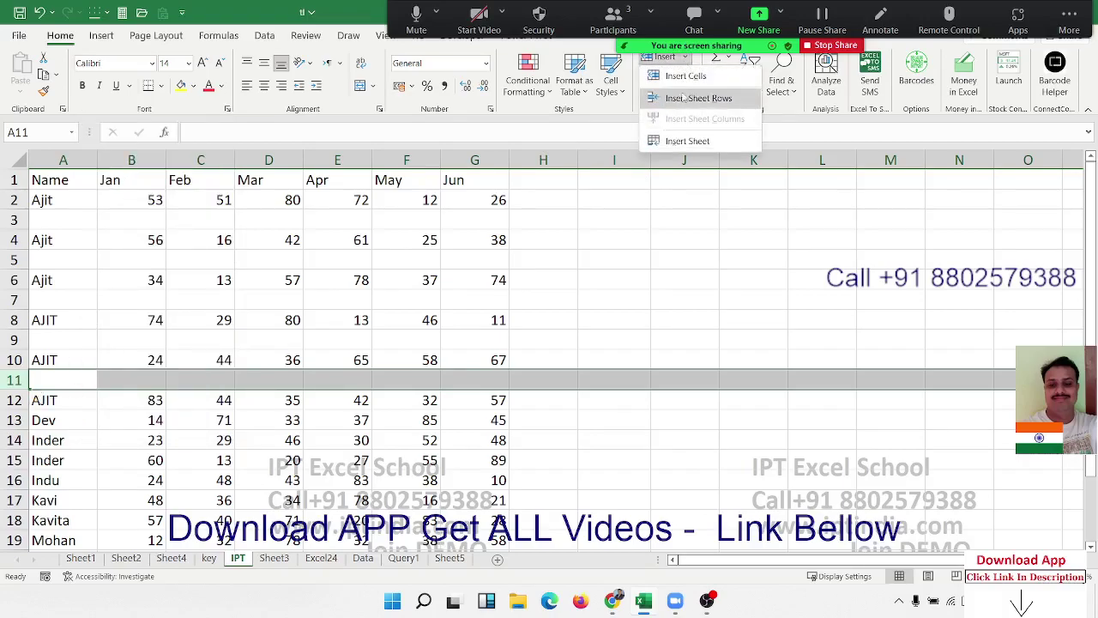
pyautogui.click(36, 383)
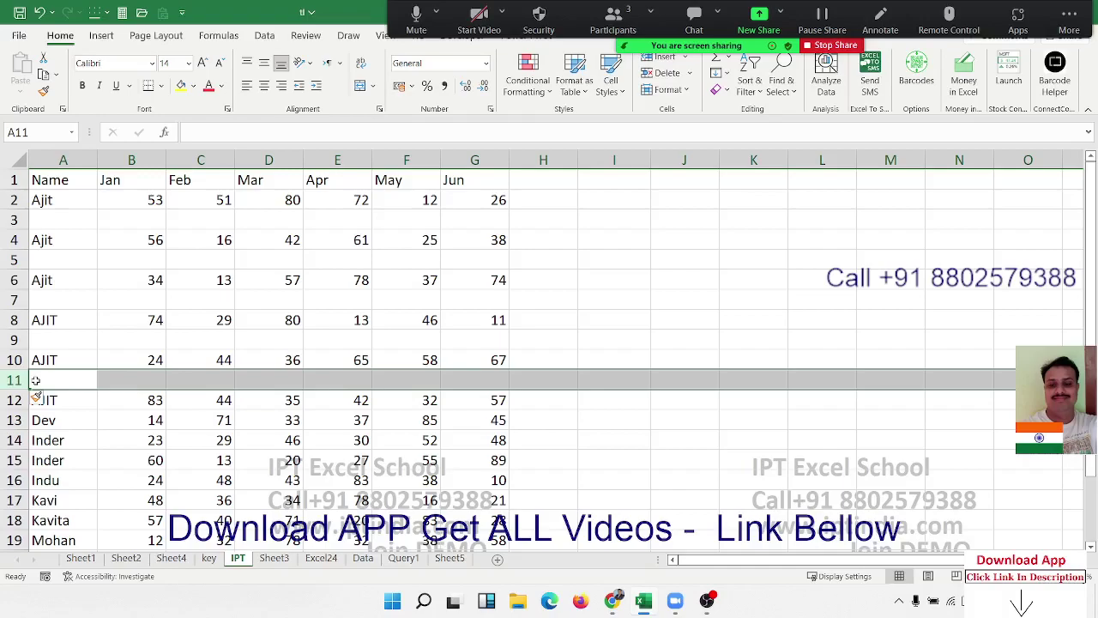
pyautogui.click(595, 264)
pyautogui.click(613, 160)
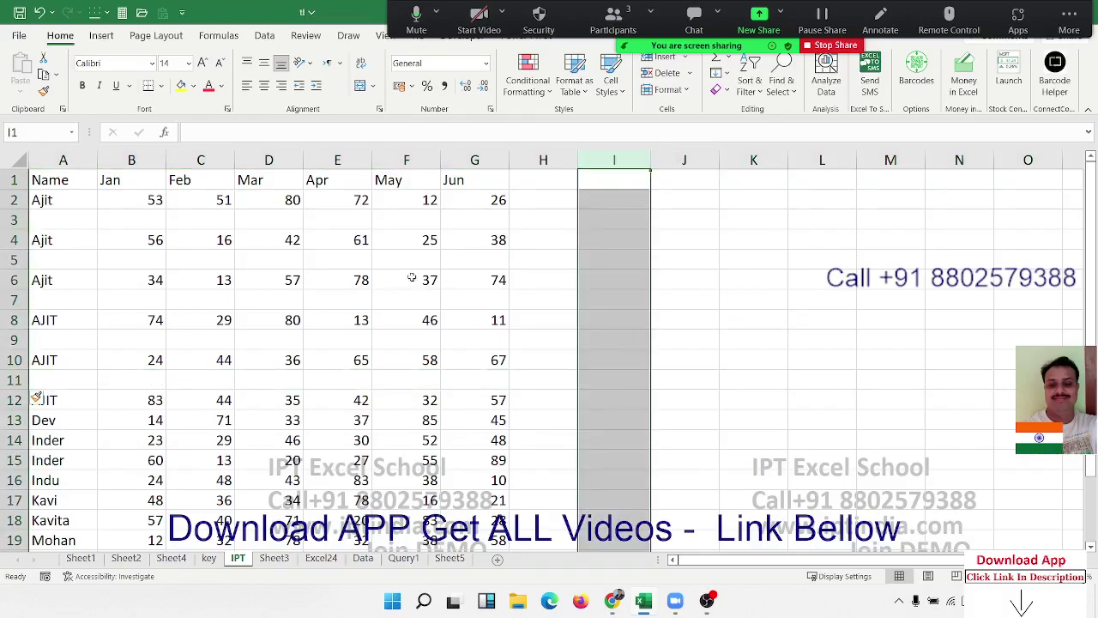
pyautogui.click(590, 245)
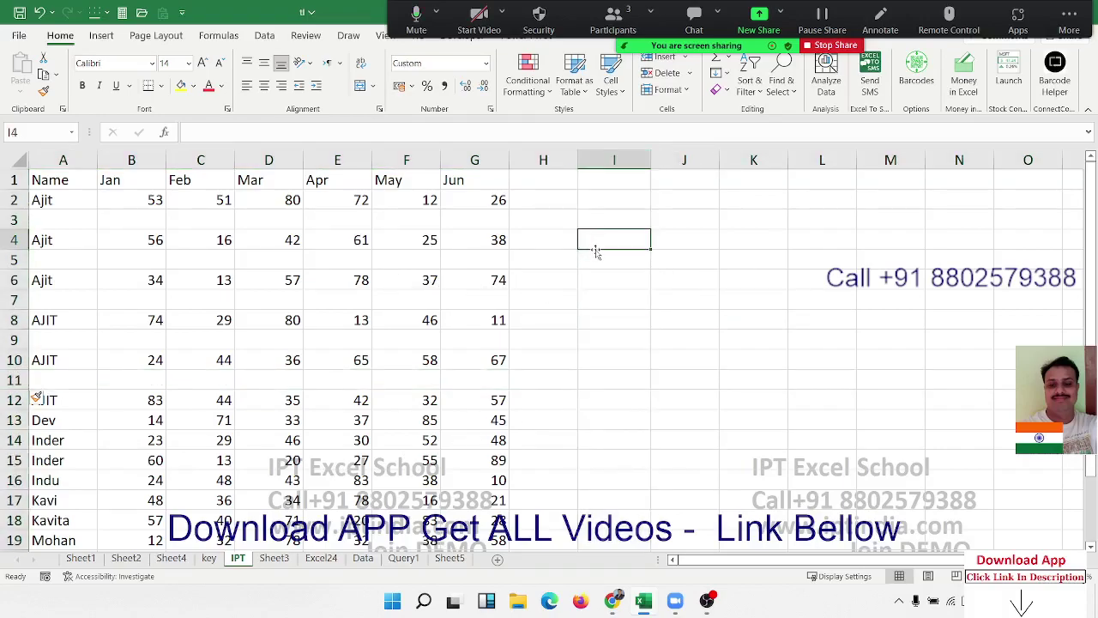
pyautogui.hotkey('ctrl', 'shift', 'Down')
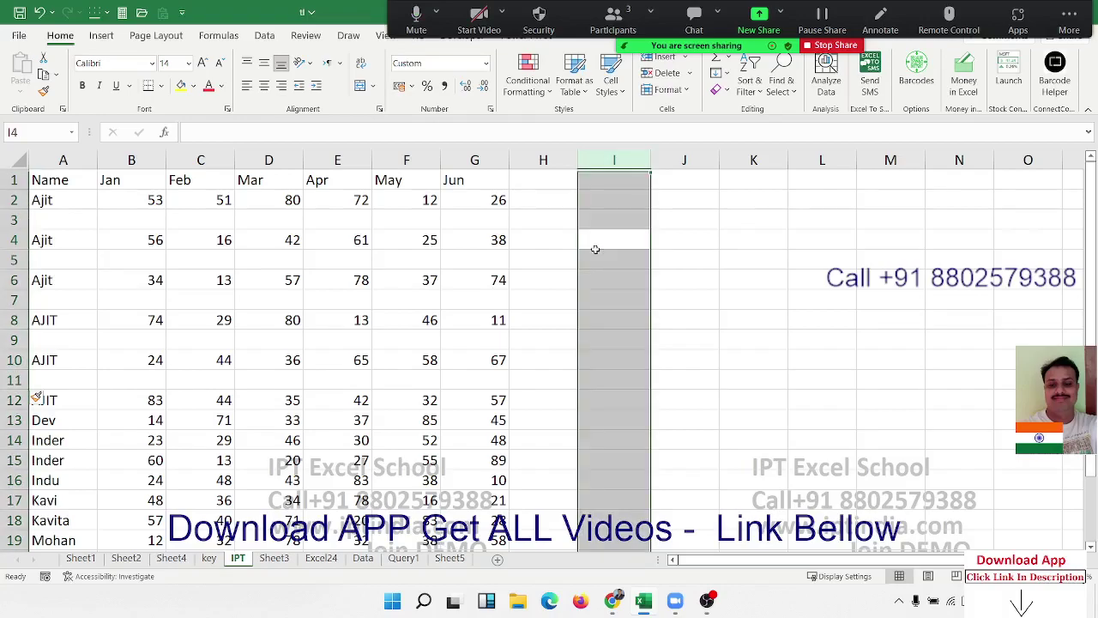
pyautogui.press('Up')
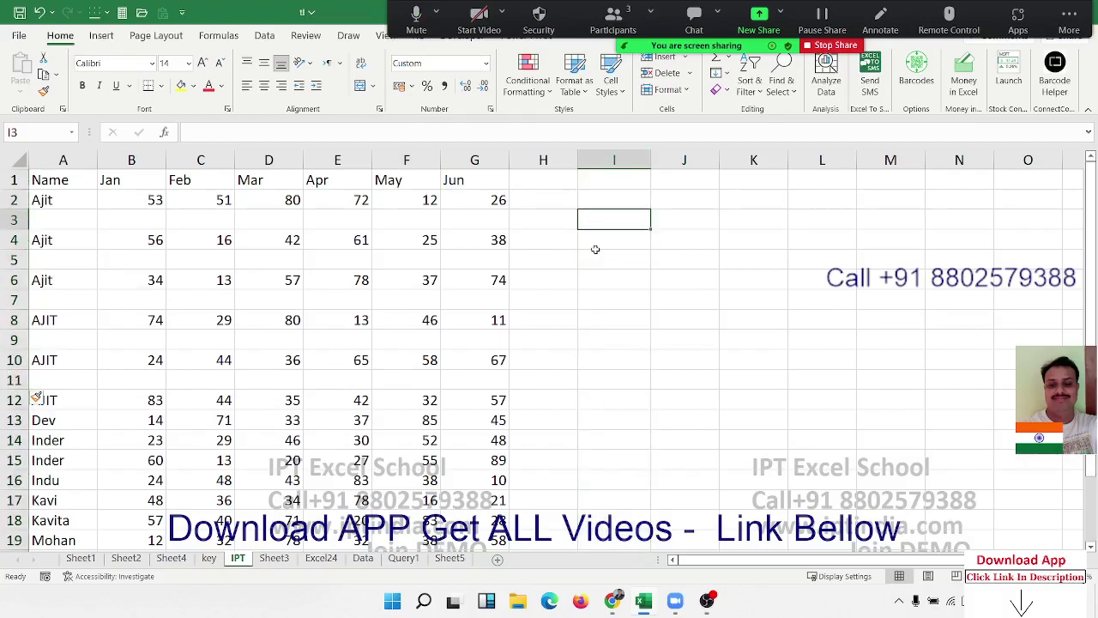
pyautogui.hotkey('ctrl', 'shift', 'Down')
pyautogui.press('Down')
pyautogui.press('Left')
pyautogui.press('Left')
pyautogui.press('Left')
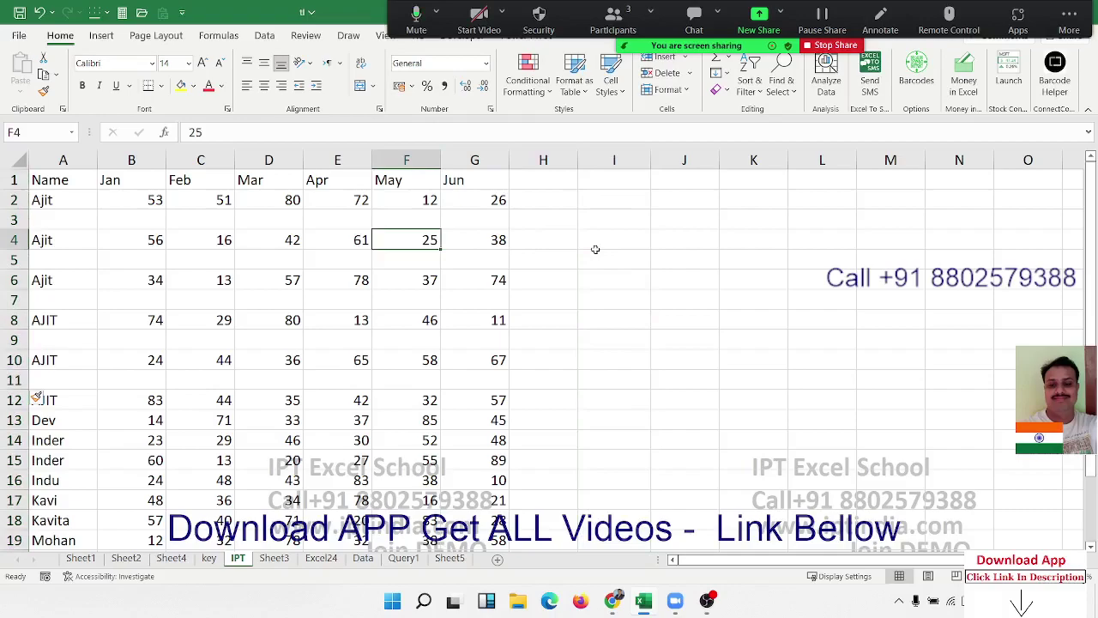
pyautogui.press('Right')
pyautogui.press('Right')
pyautogui.press('Right')
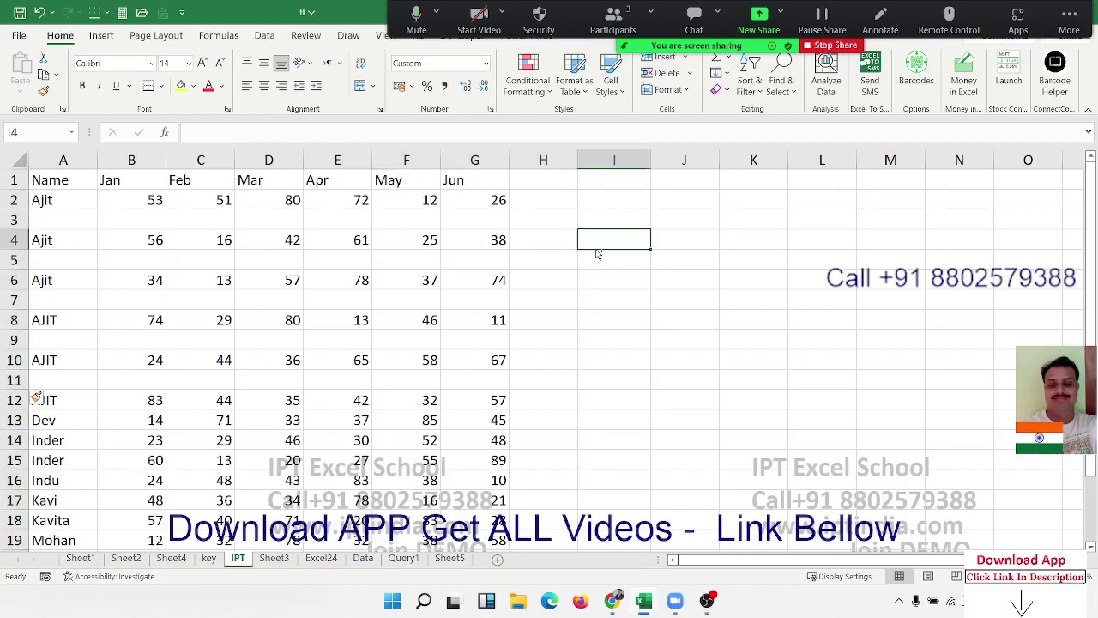
pyautogui.click(598, 253)
pyautogui.click(598, 253)
pyautogui.hotkey('ctrl', 'space')
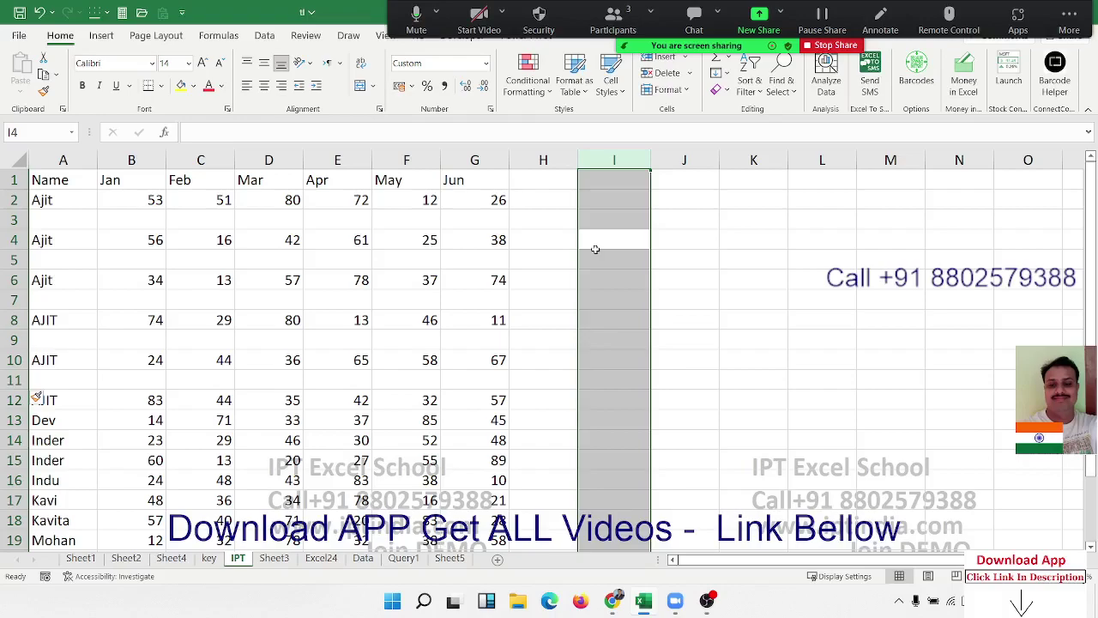
pyautogui.press('Right')
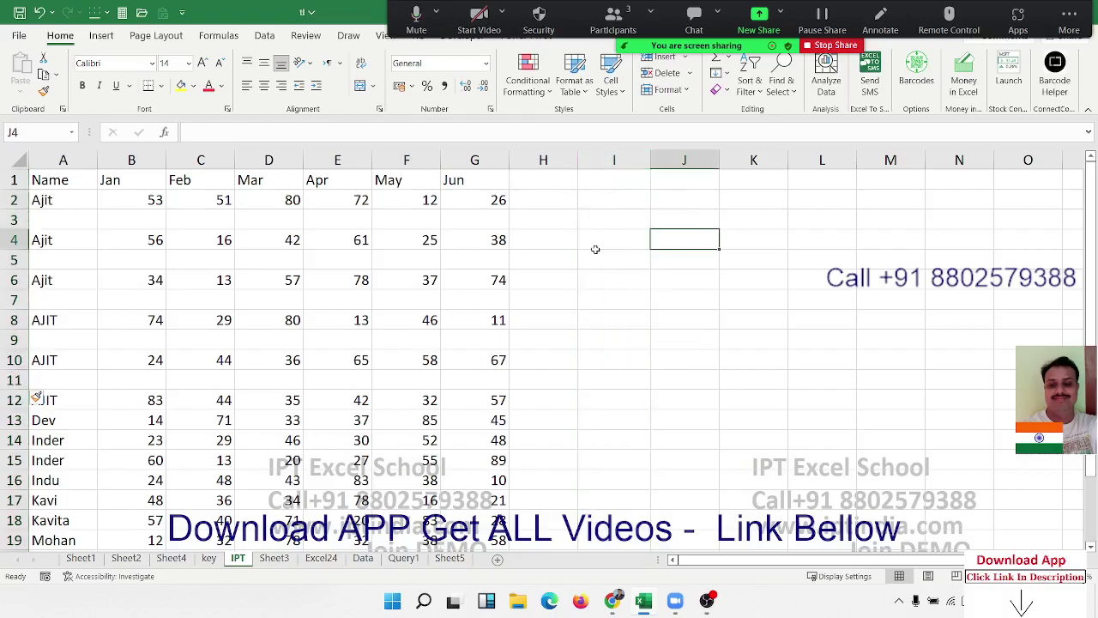
pyautogui.hotkey('shift', 'space')
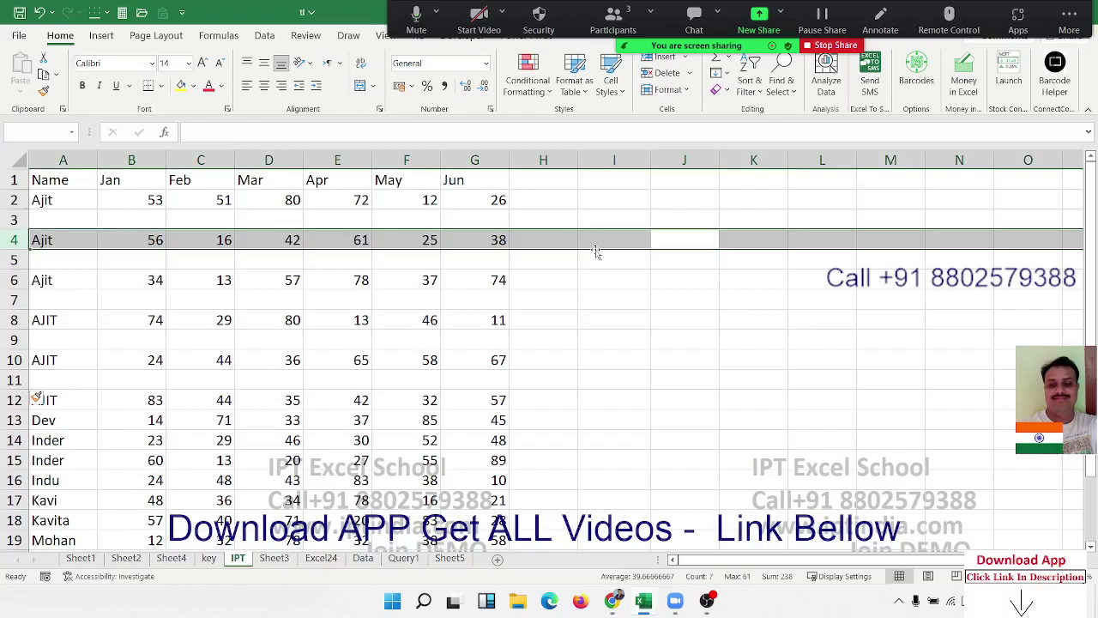
pyautogui.press('Up')
pyautogui.press('ctrl')
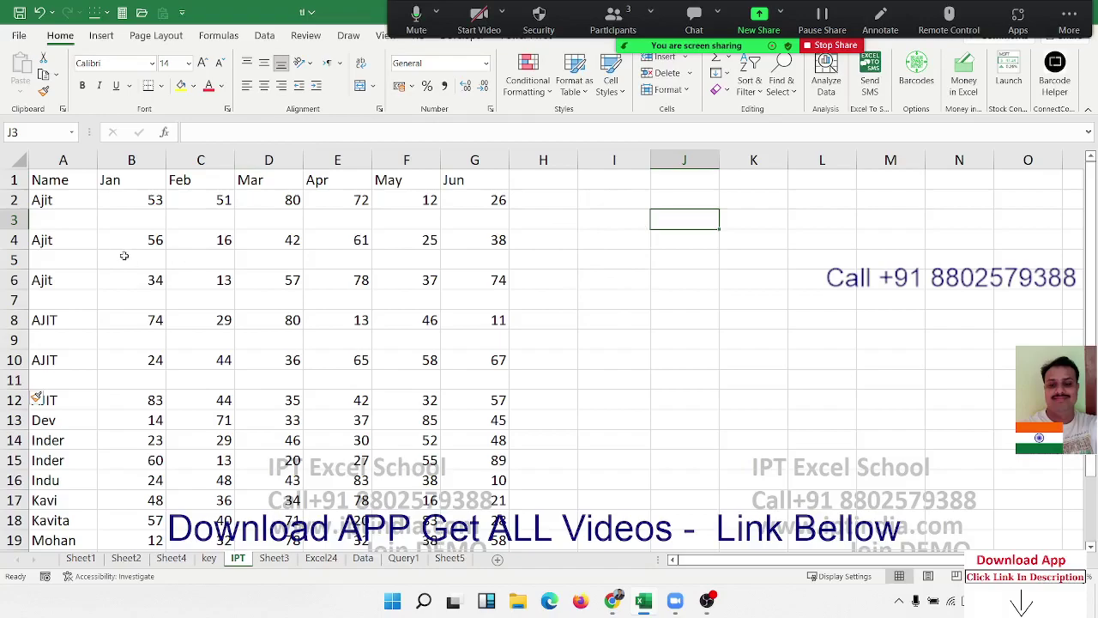
# Step through the name cells in column A to locate the blank rows.
pyautogui.click(104, 227)
pyautogui.press('Left')
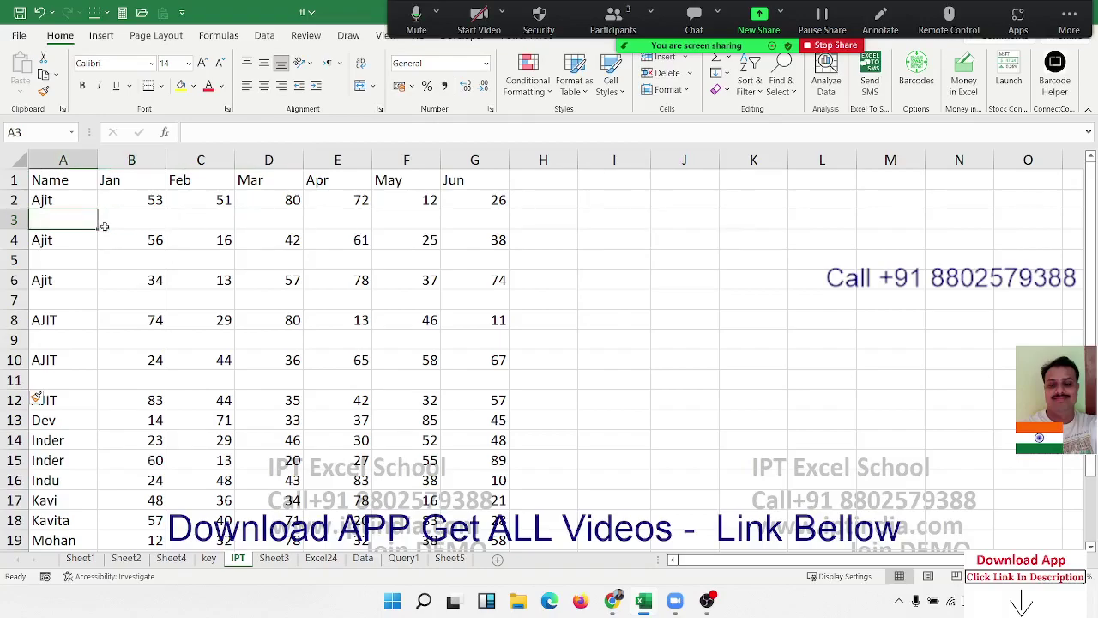
pyautogui.press('Up')
pyautogui.press('Up')
pyautogui.press('Down')
pyautogui.press('Down')
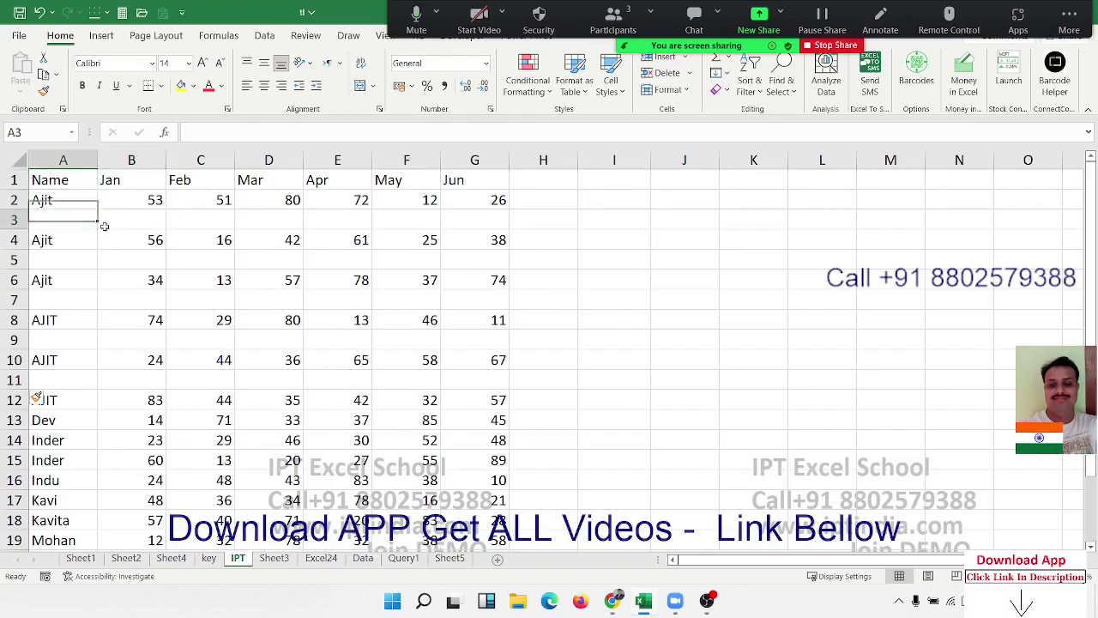
pyautogui.press('Down')
pyautogui.press('Up')
pyautogui.press('Up')
pyautogui.press('Down')
pyautogui.press('Down')
pyautogui.press('Down')
pyautogui.press('Down')
pyautogui.press('Down')
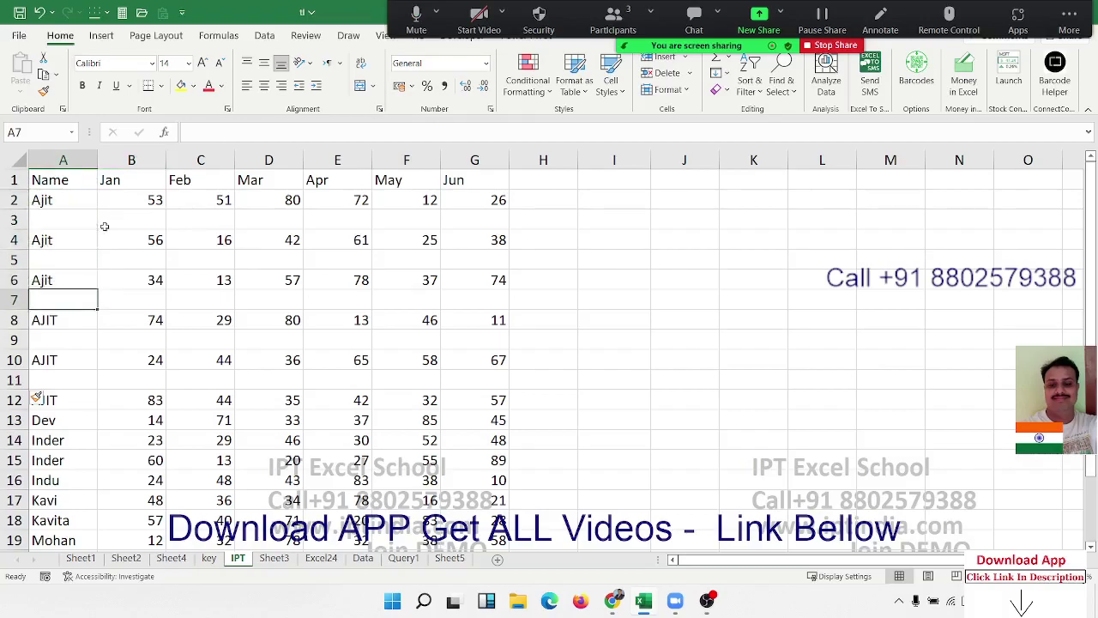
pyautogui.press('Down')
pyautogui.press('Down')
pyautogui.press('Down')
# Remove the empty rows 7, 9 and 11 by redoing their deletion with Ctrl+Y.
pyautogui.press('Down')
pyautogui.press('Up')
pyautogui.press('Up')
pyautogui.press('Up')
pyautogui.press('Up')
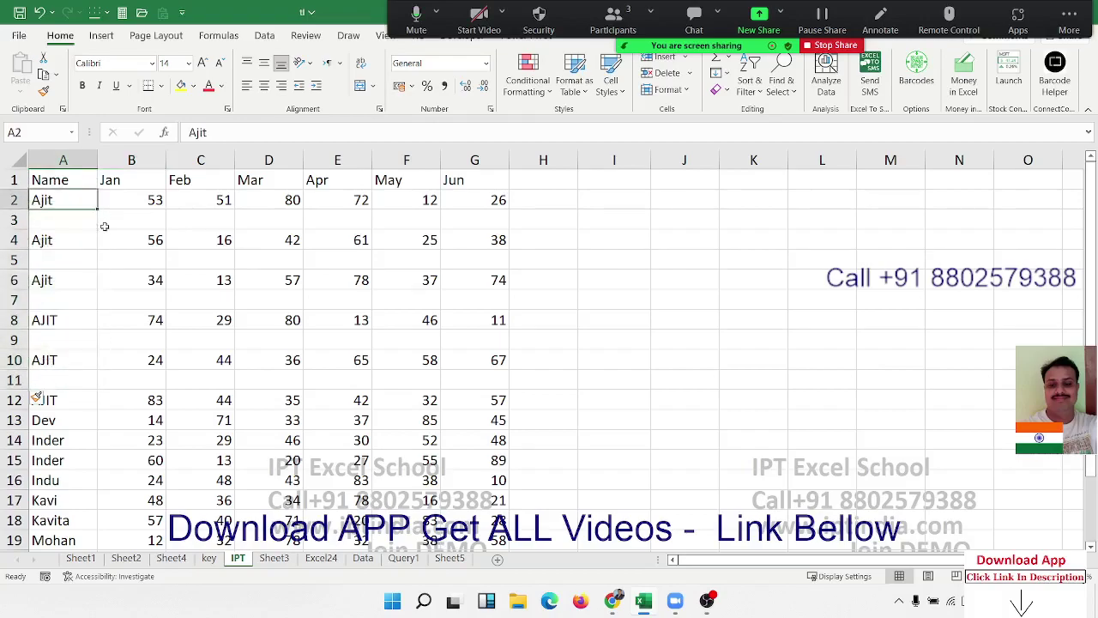
pyautogui.press('Down')
pyautogui.press('Down')
pyautogui.press('Down')
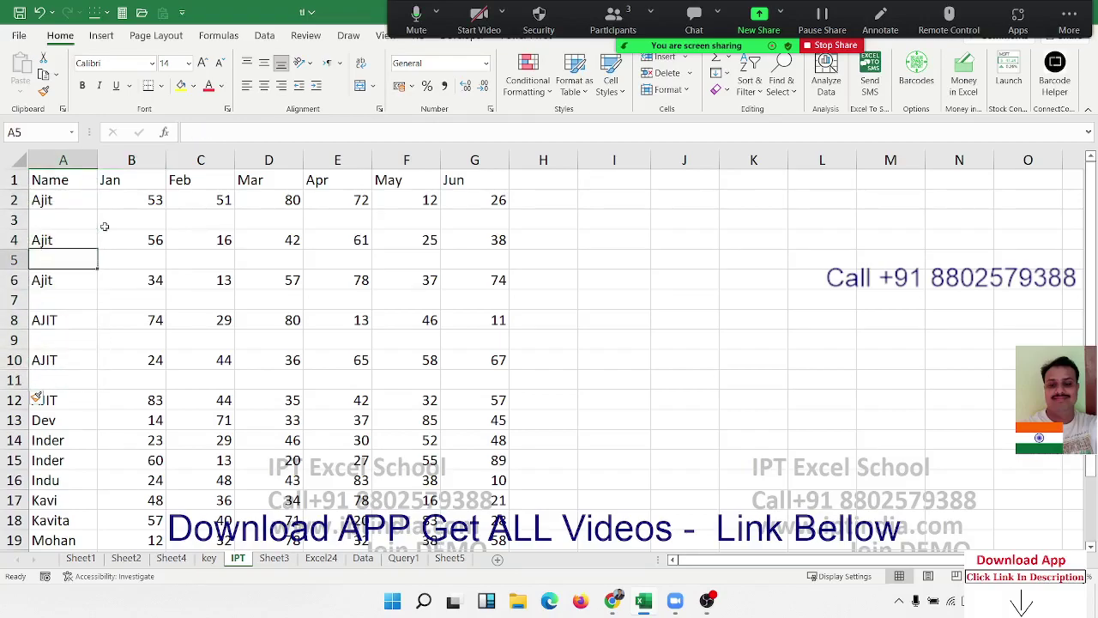
pyautogui.press('Down')
pyautogui.press('Down')
pyautogui.press('Down')
pyautogui.press('Down')
pyautogui.press('Down')
pyautogui.press('Down')
pyautogui.press('Down')
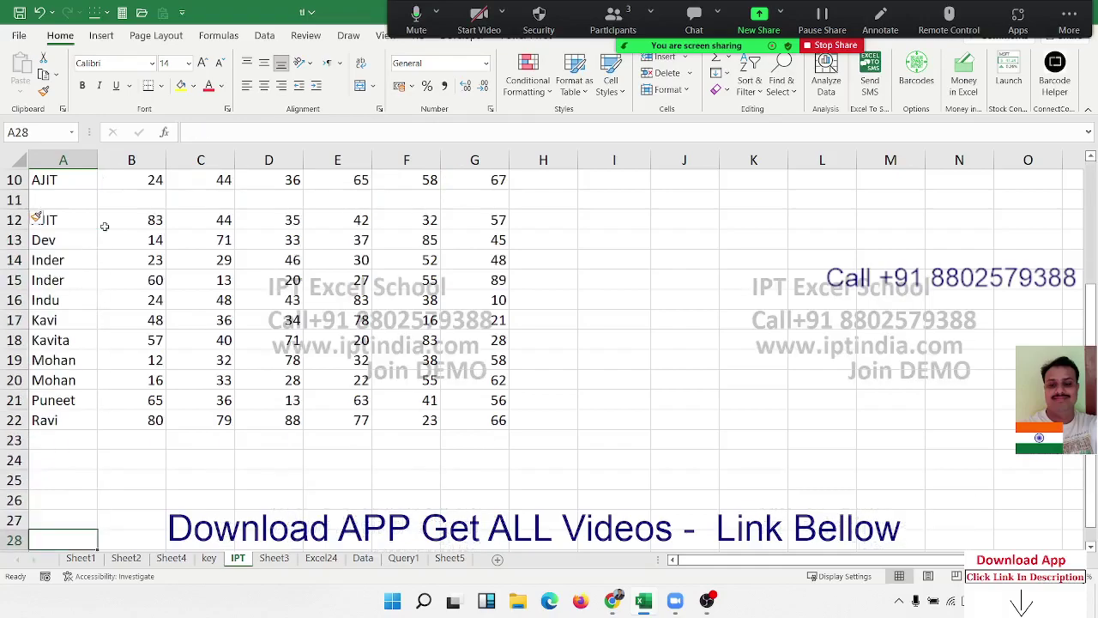
pyautogui.press('Up')
pyautogui.press('Up')
pyautogui.press('Up')
pyautogui.press('Up')
pyautogui.press('Up')
pyautogui.press('Up')
pyautogui.press('Up')
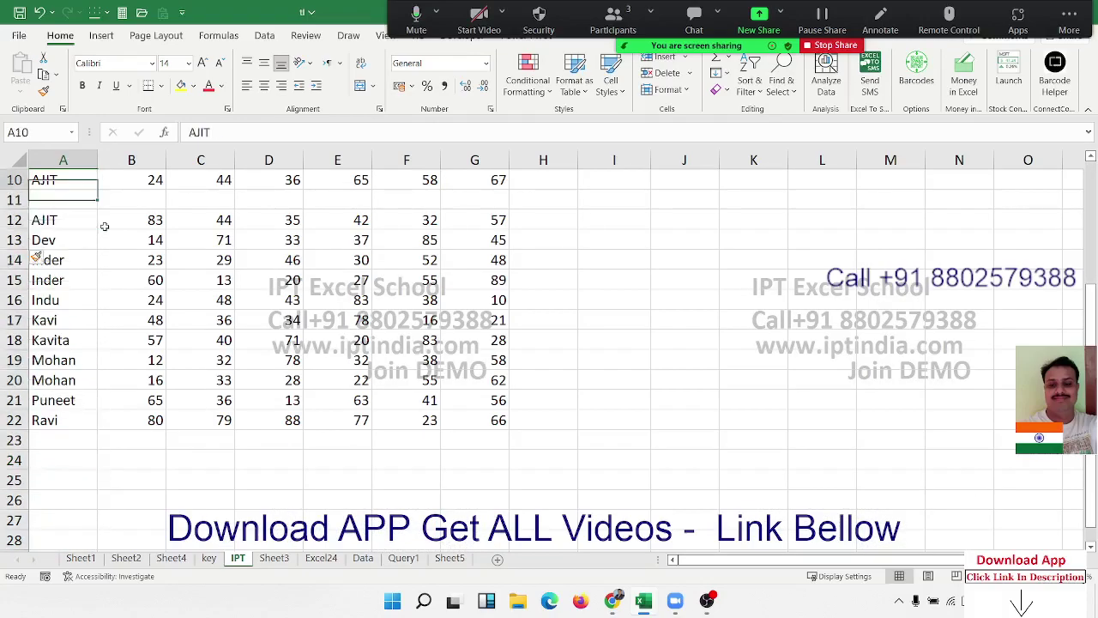
pyautogui.press('Up')
pyautogui.press('Up')
pyautogui.press('Up')
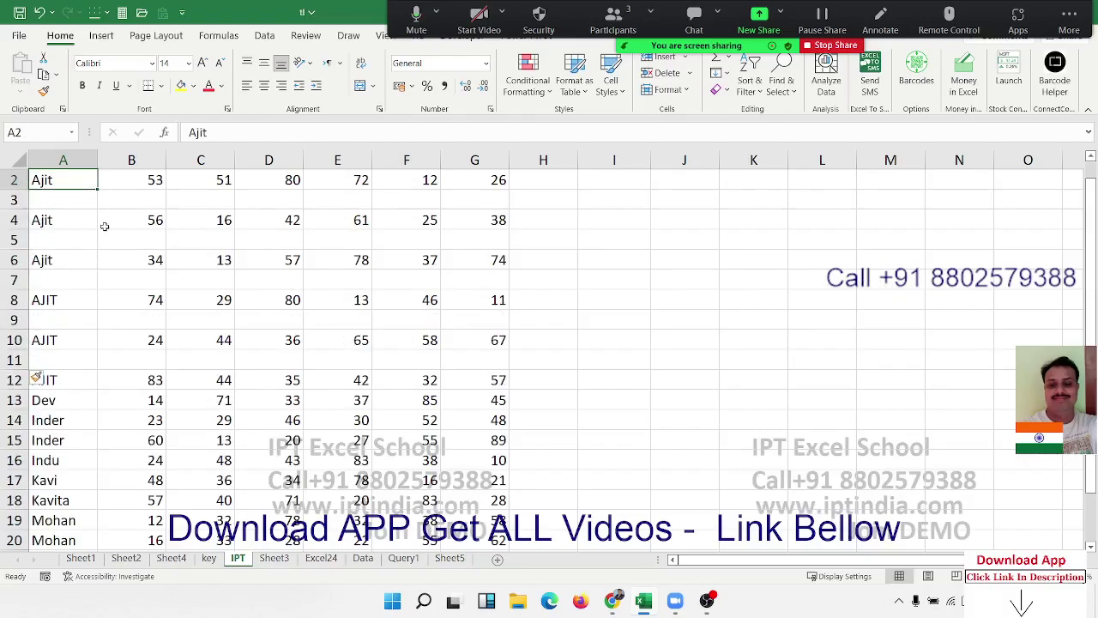
pyautogui.press('Down')
pyautogui.press('Up')
pyautogui.press('Up')
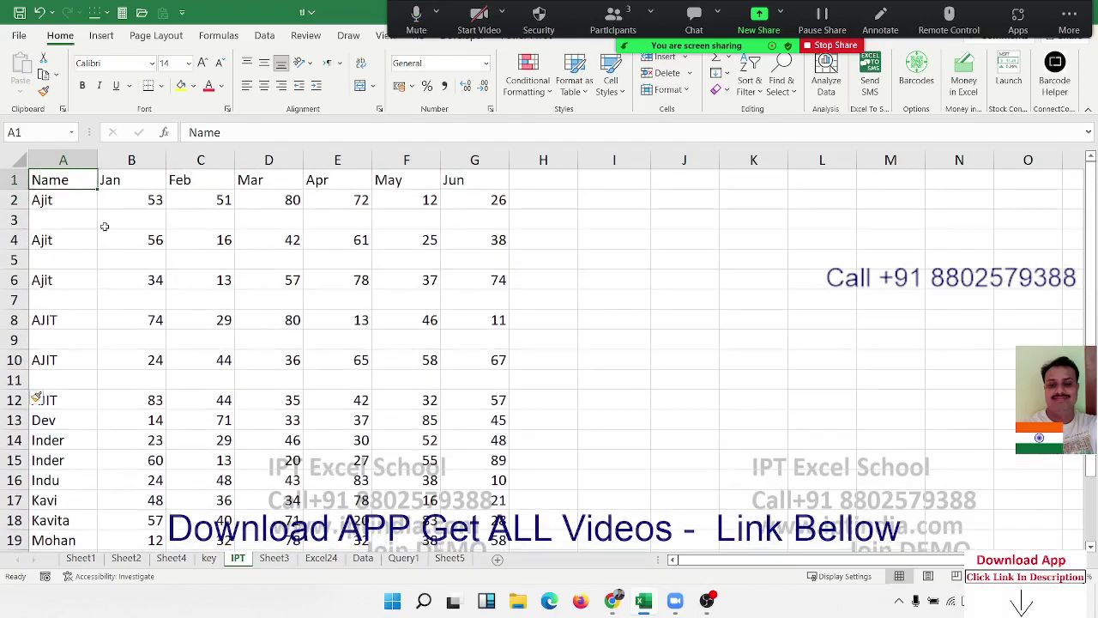
pyautogui.press('Down')
pyautogui.press('Down')
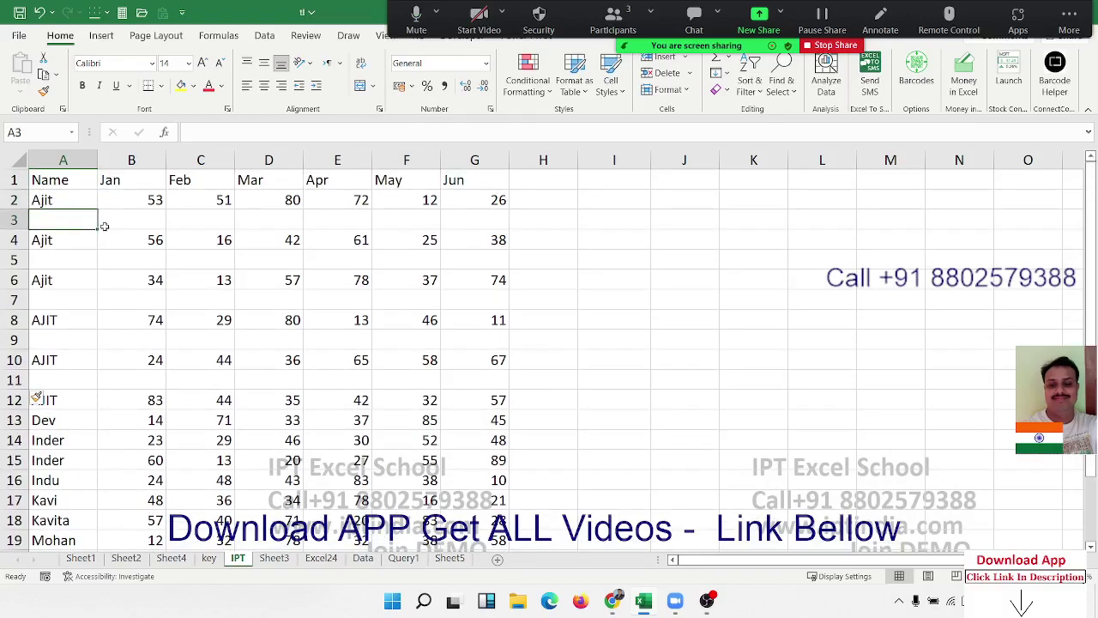
pyautogui.hotkey('ctrl', 'y')
pyautogui.hotkey('ctrl', 'y')
pyautogui.hotkey('ctrl', 'y')
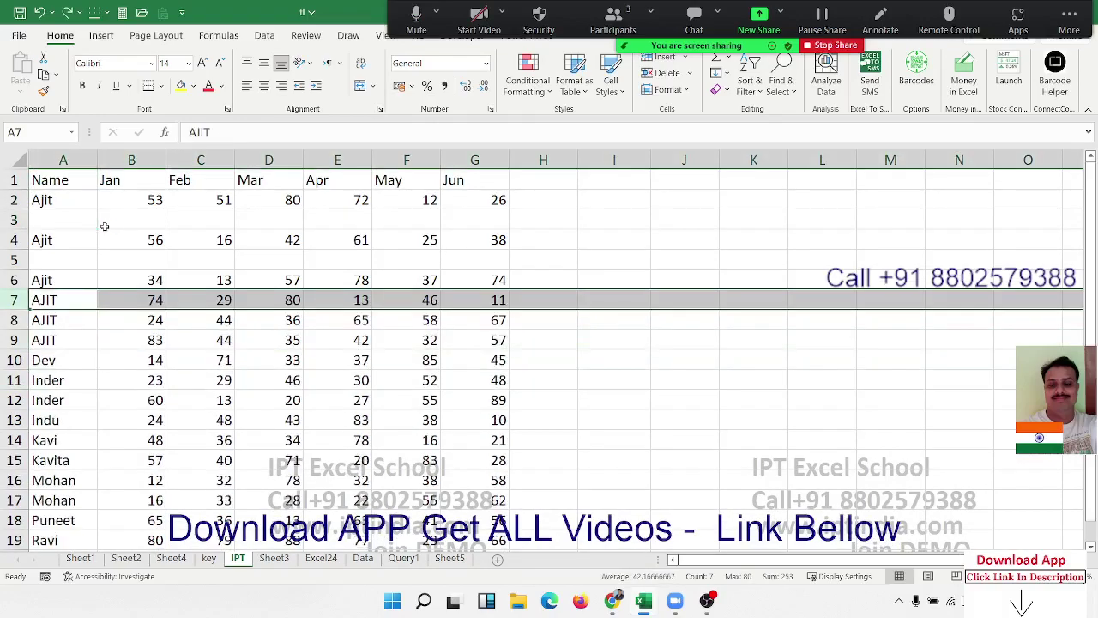
pyautogui.hotkey('ctrl', 'y')
pyautogui.hotkey('ctrl', 'y')
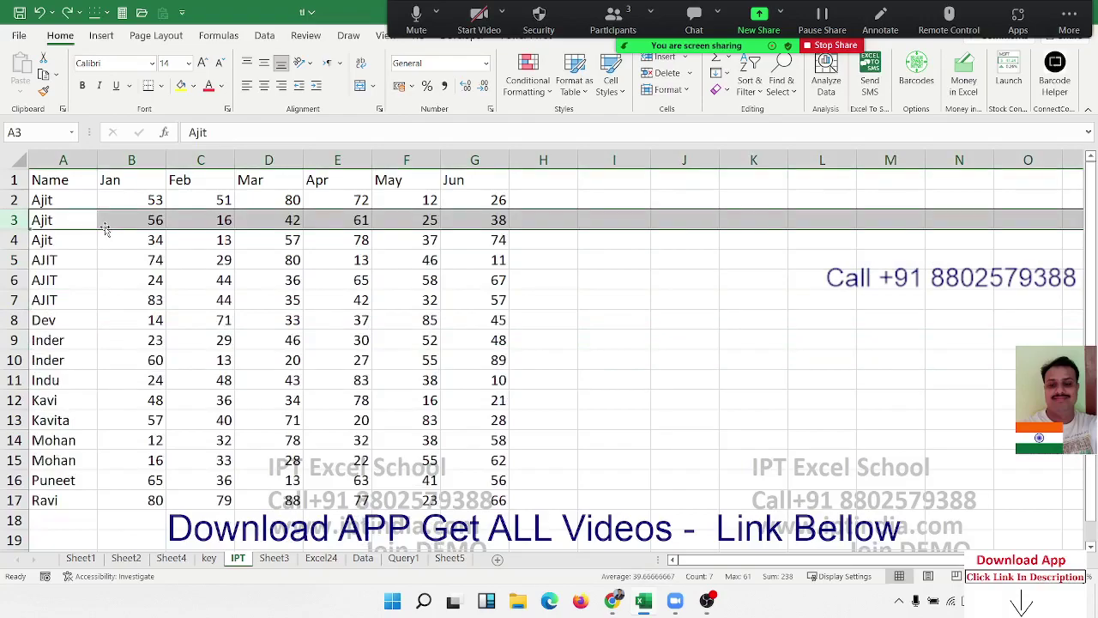
# Add an Sr heading in H1 with starting numbers 1 and 2 below it.
pyautogui.hotkey('ctrl', 'Up')
pyautogui.hotkey('ctrl', 'Right')
pyautogui.press('Right')
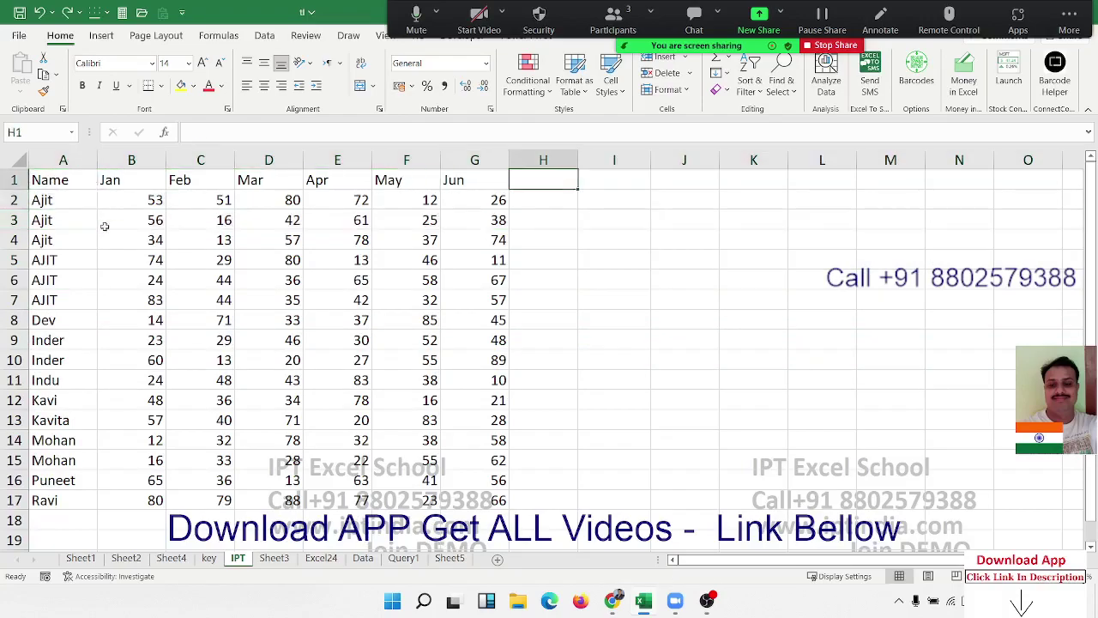
pyautogui.write('Sr')
pyautogui.press('Return')
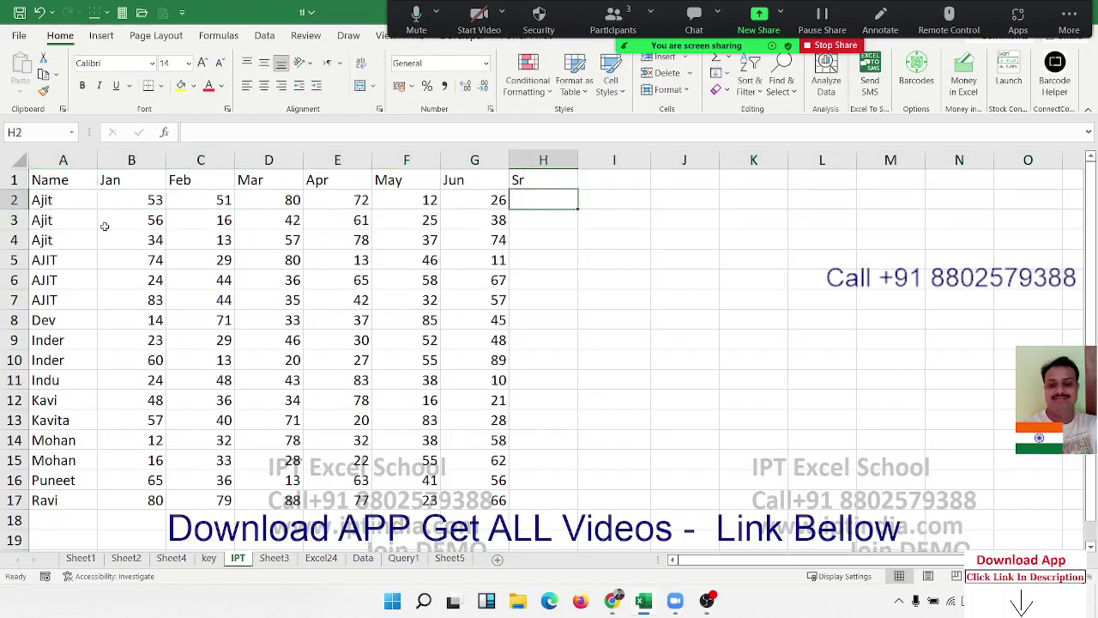
pyautogui.write('1')
pyautogui.press('Return')
pyautogui.write('2')
pyautogui.press('Return')
# Fill the Sr numbering down to 16 and copy the series.
pyautogui.press('Up')
pyautogui.press('Up')
pyautogui.hotkey('shift', 'Down')
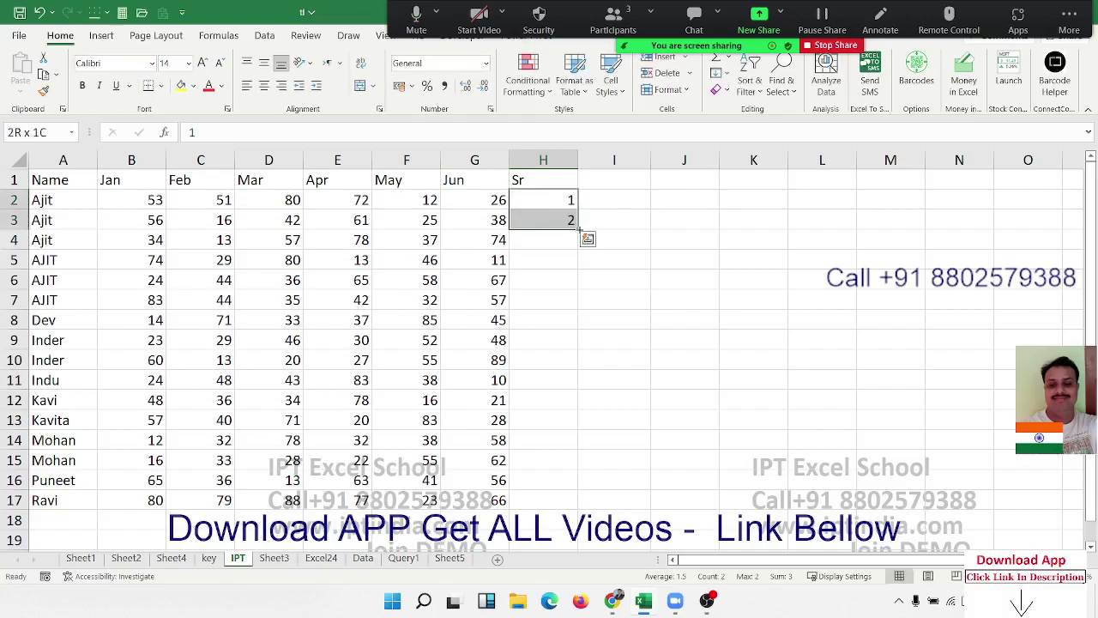
pyautogui.doubleClick(579, 230)
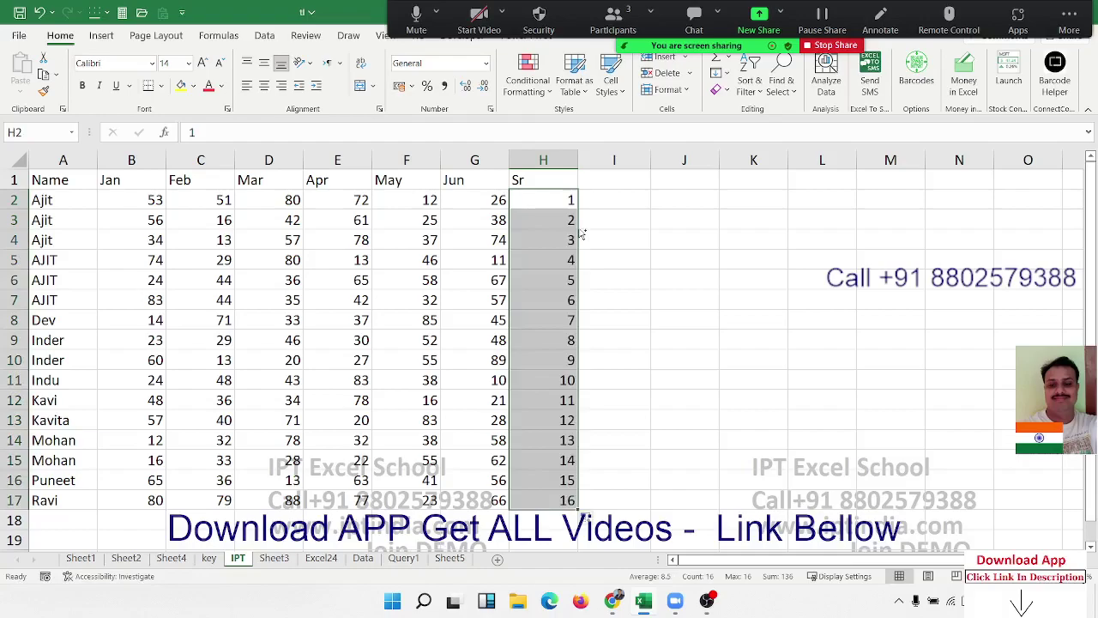
pyautogui.hotkey('ctrl', 'c')
pyautogui.click(580, 226)
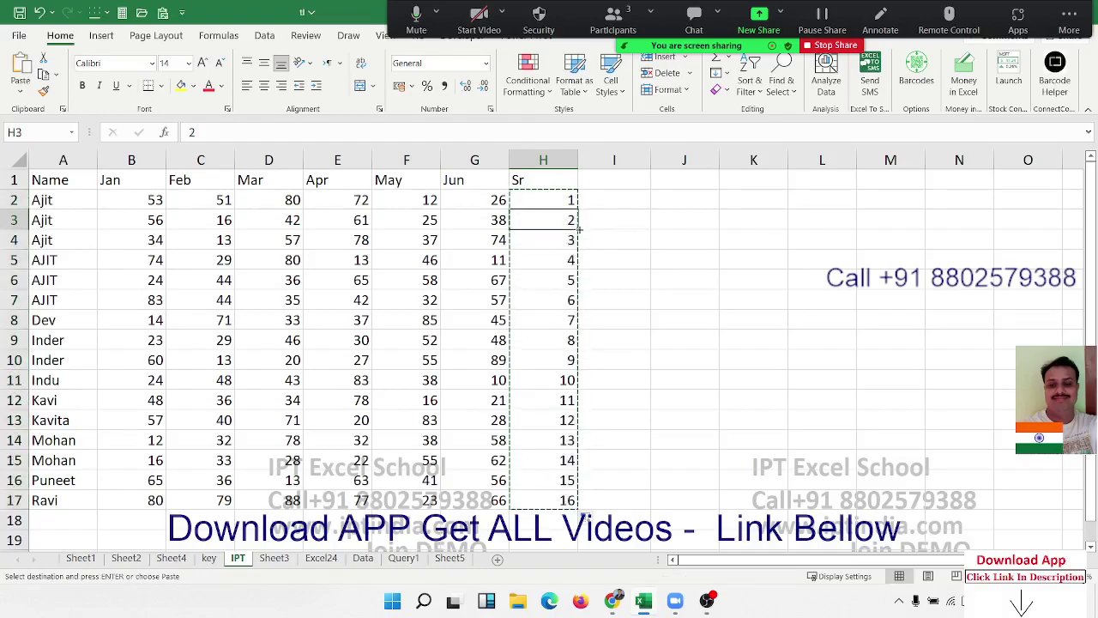
pyautogui.hotkey('ctrl', 'Down')
pyautogui.press('Down')
pyautogui.hotkey('ctrl', 'v')
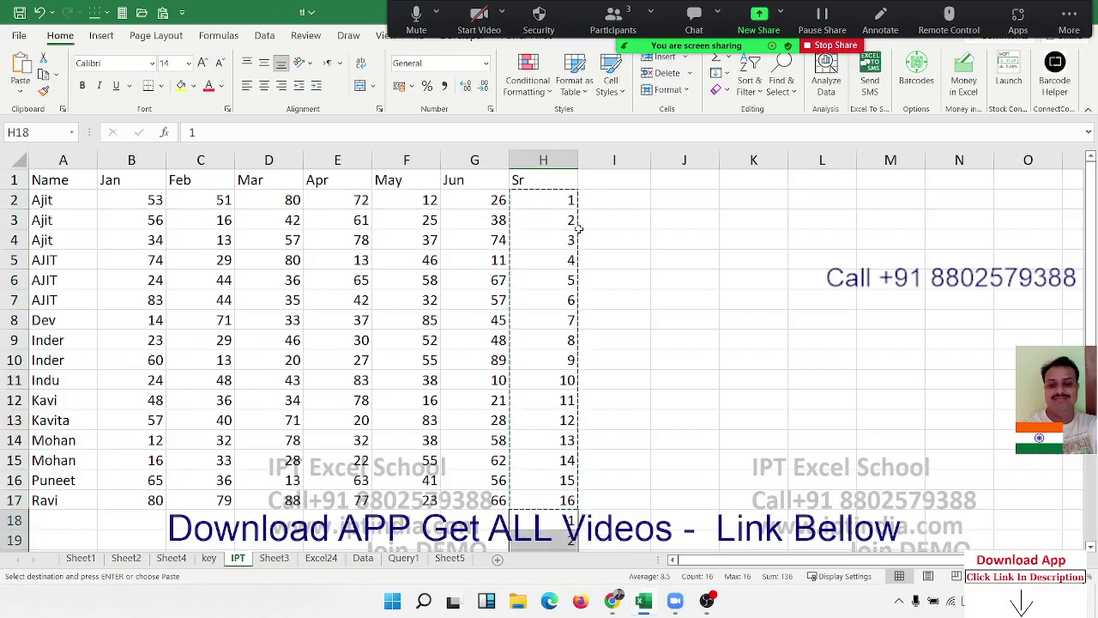
pyautogui.press('Escape')
pyautogui.hotkey('ctrl', 'Down')
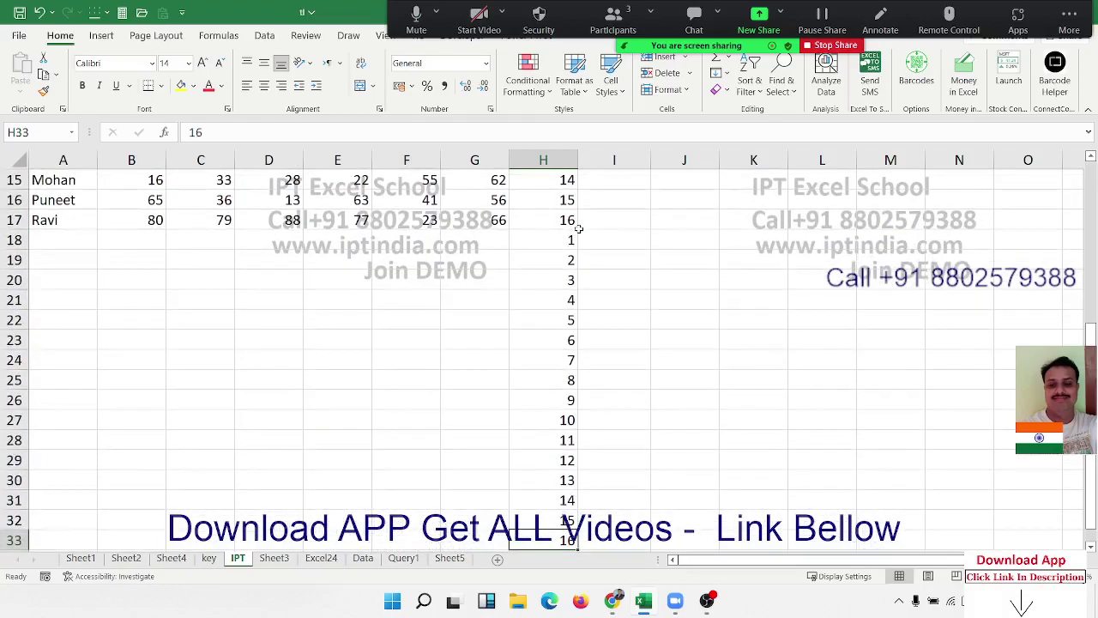
pyautogui.hotkey('ctrl', 'Up')
pyautogui.press('Down')
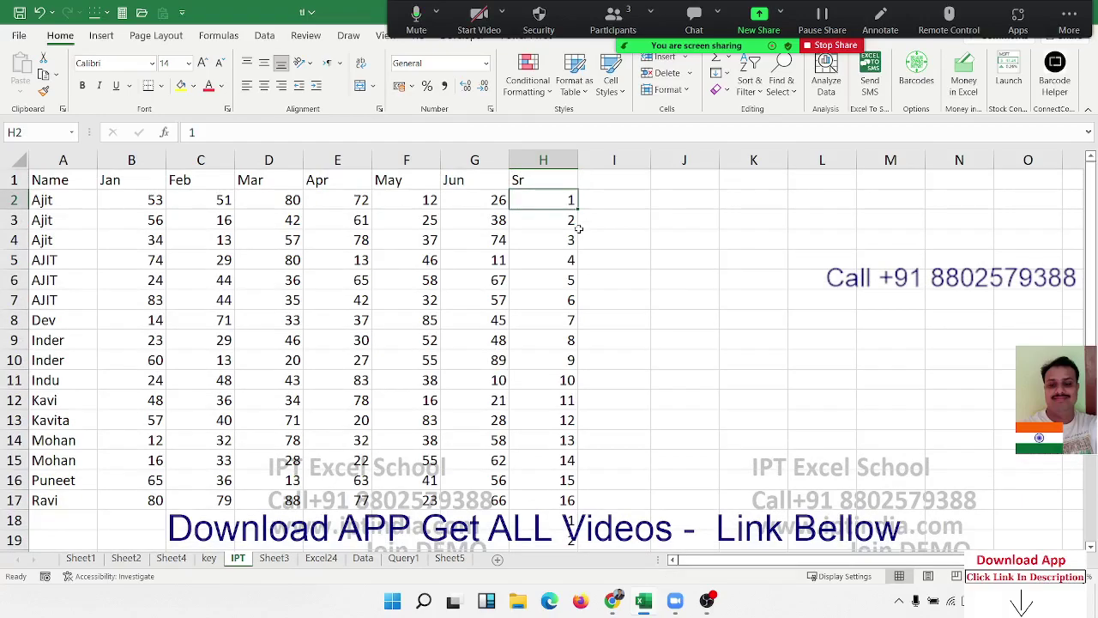
pyautogui.press('Left')
pyautogui.hotkey('ctrl', 'Down')
pyautogui.press('Right')
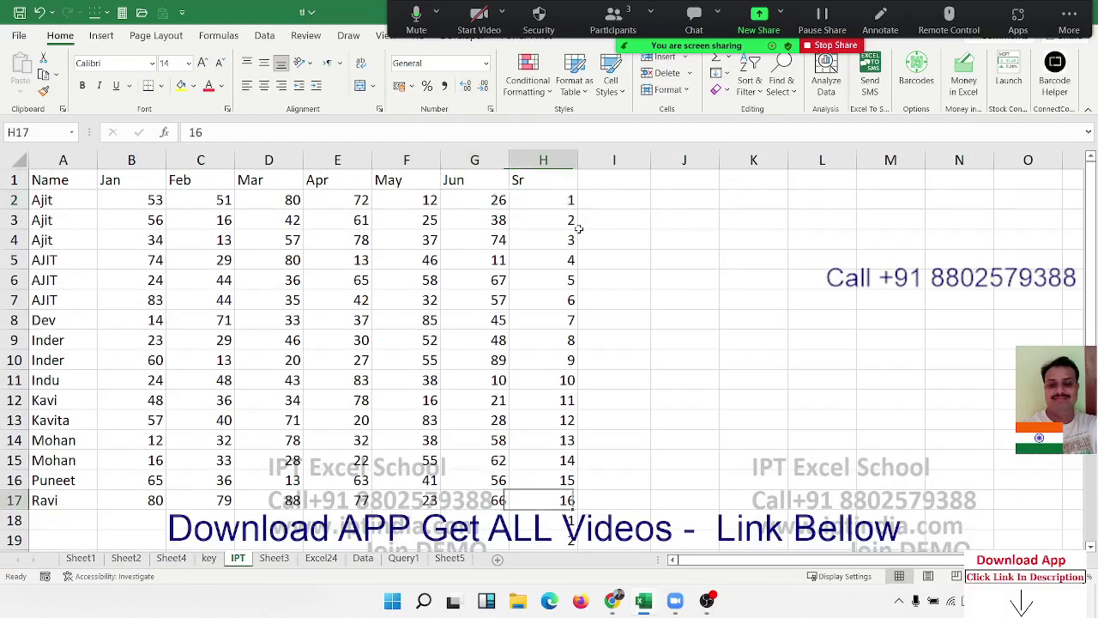
pyautogui.hotkey('ctrl', 'Down')
pyautogui.press('Up')
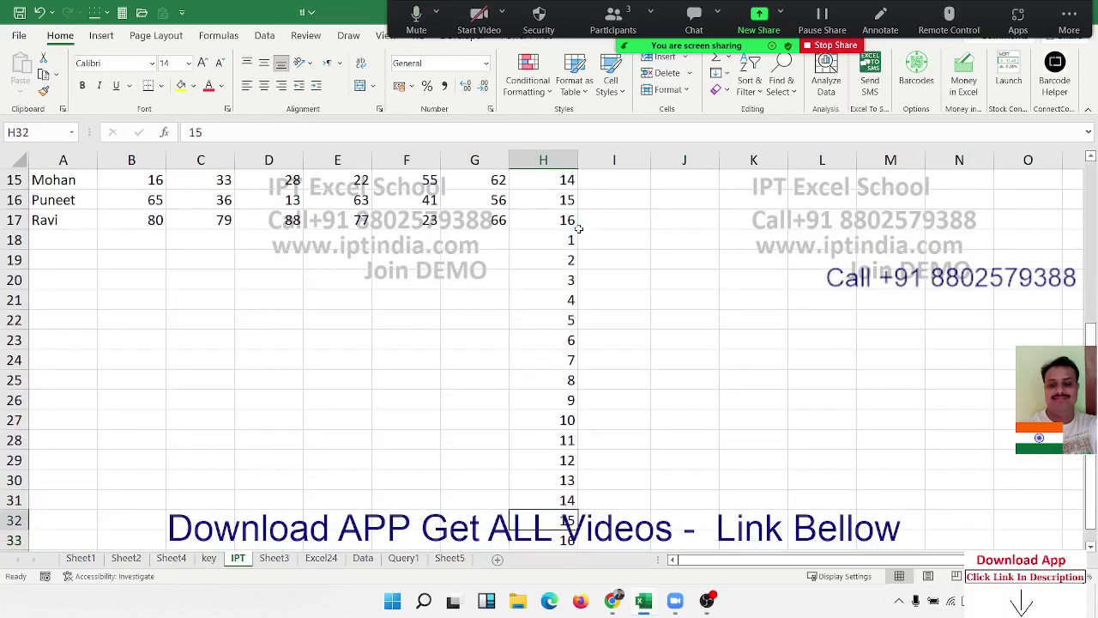
pyautogui.hotkey('ctrl', 'Up')
pyautogui.hotkey('ctrl', 'shift', 'Down')
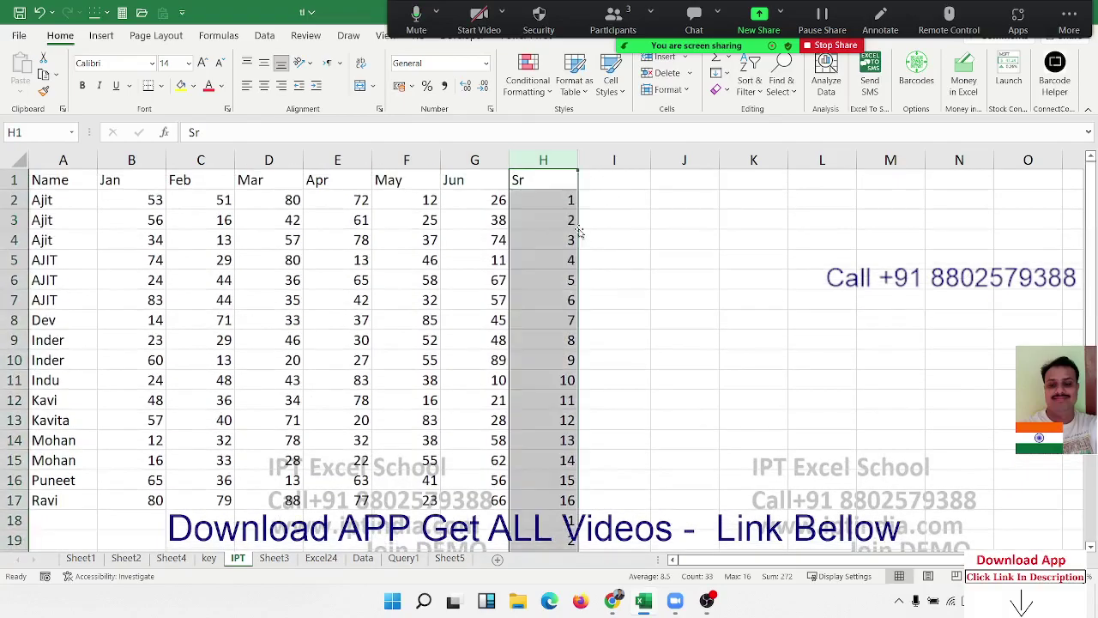
pyautogui.hotkey('ctrl', 'shift', 'Up')
pyautogui.press('Down')
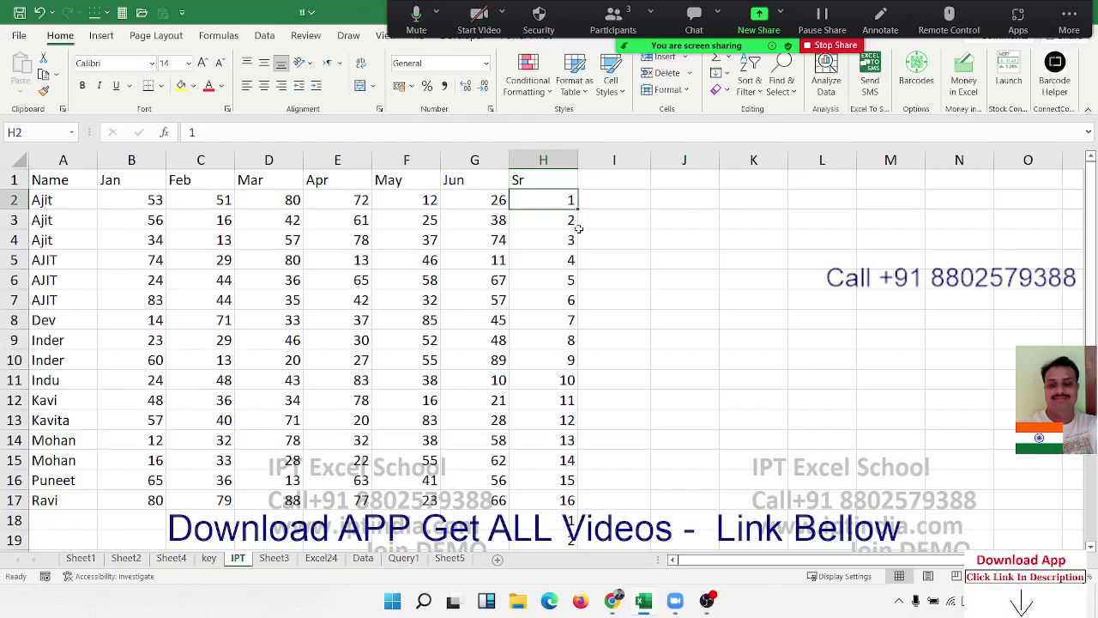
pyautogui.hotkey('ctrl', 'shift', 'Left')
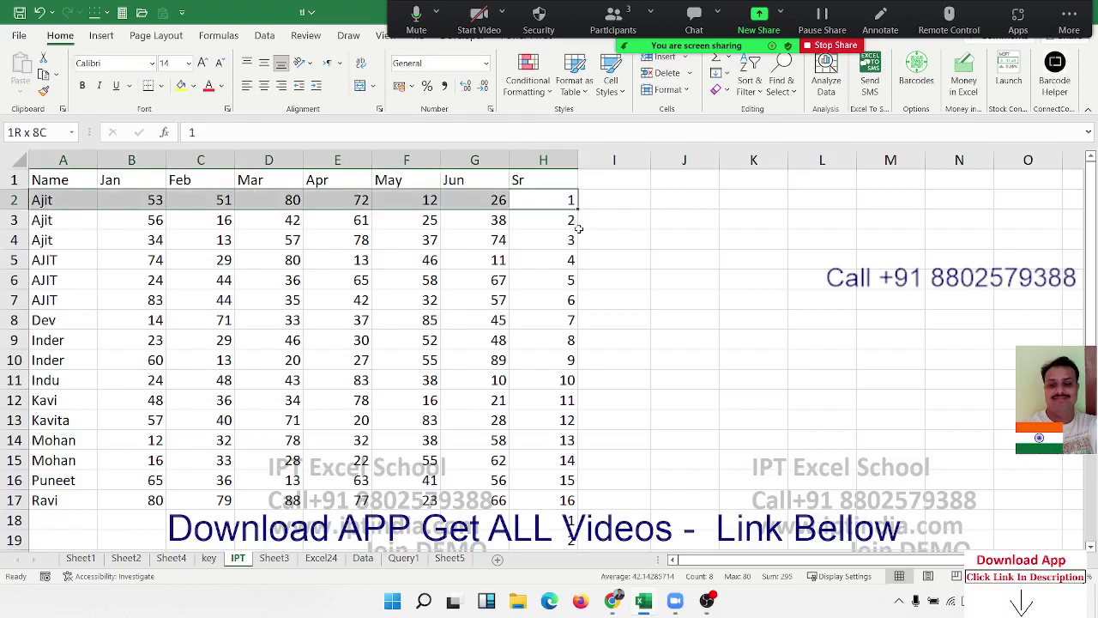
pyautogui.press('Left')
pyautogui.press('Down')
pyautogui.hotkey('ctrl', 'Down')
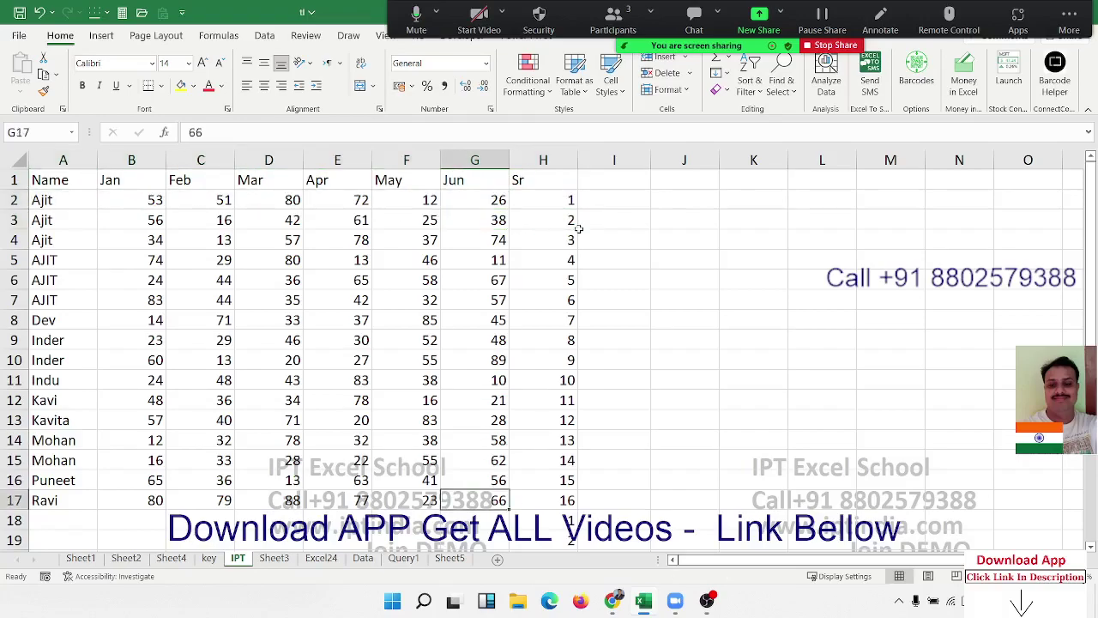
pyautogui.press('Down')
pyautogui.hotkey('shift', 'space')
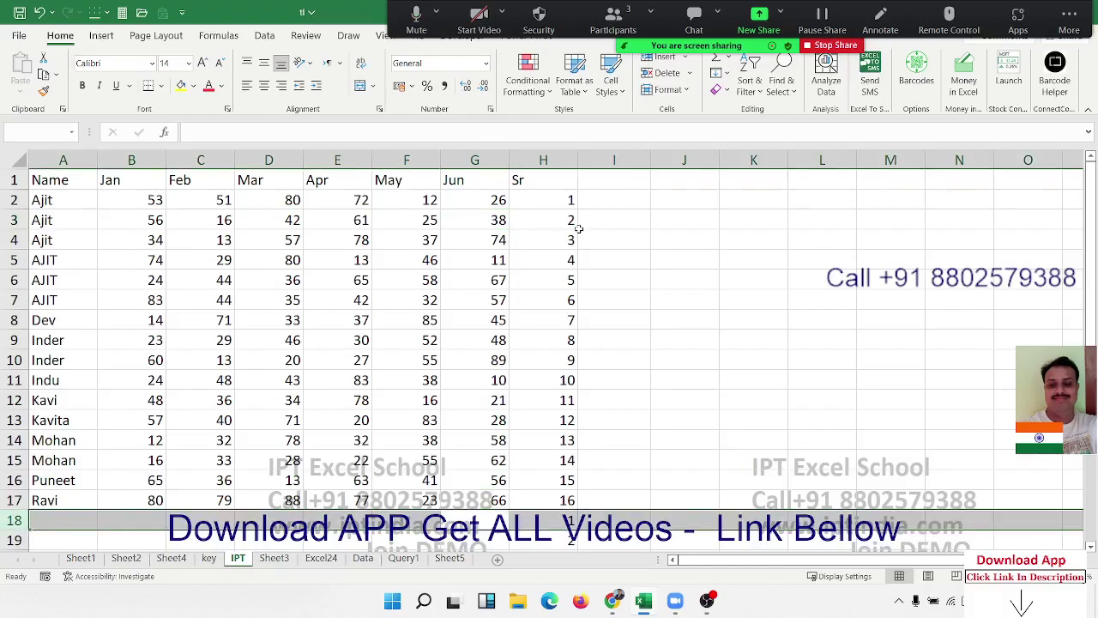
pyautogui.press('Right')
pyautogui.hotkey('ctrl', 'Up')
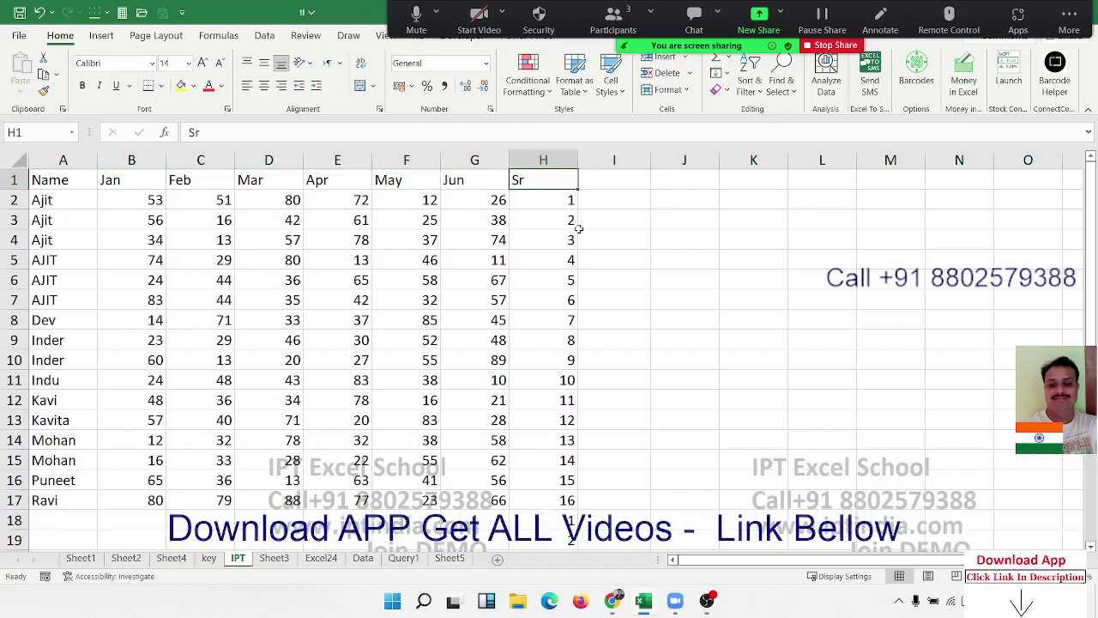
pyautogui.press('Down')
pyautogui.press('Down')
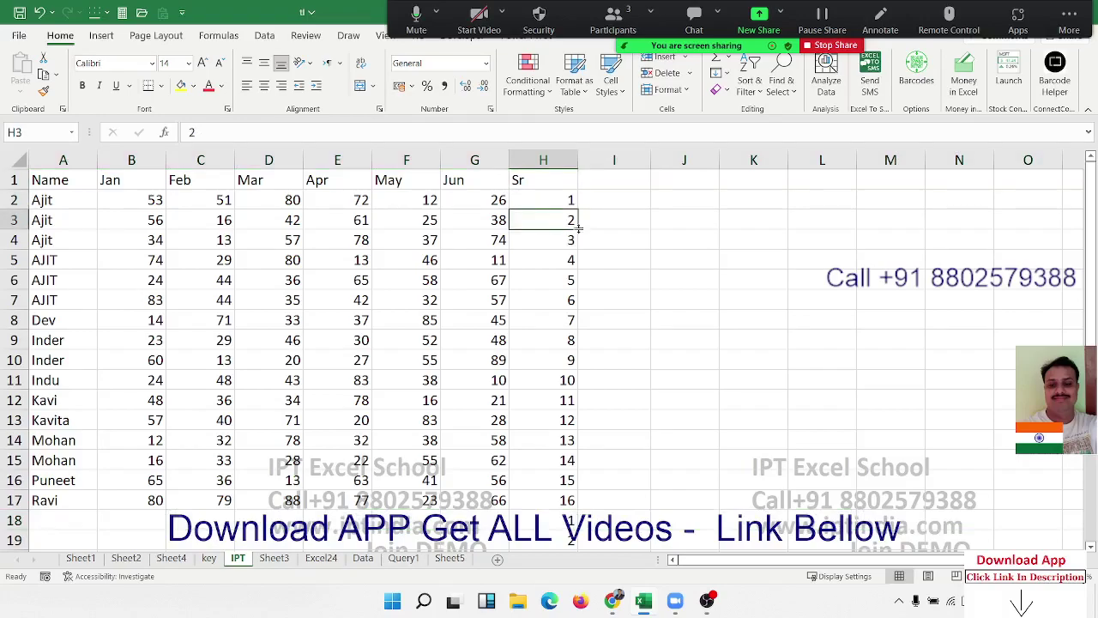
pyautogui.hotkey('shift', 'space')
pyautogui.hotkey('ctrl', 'shift', '+')
pyautogui.press('Up')
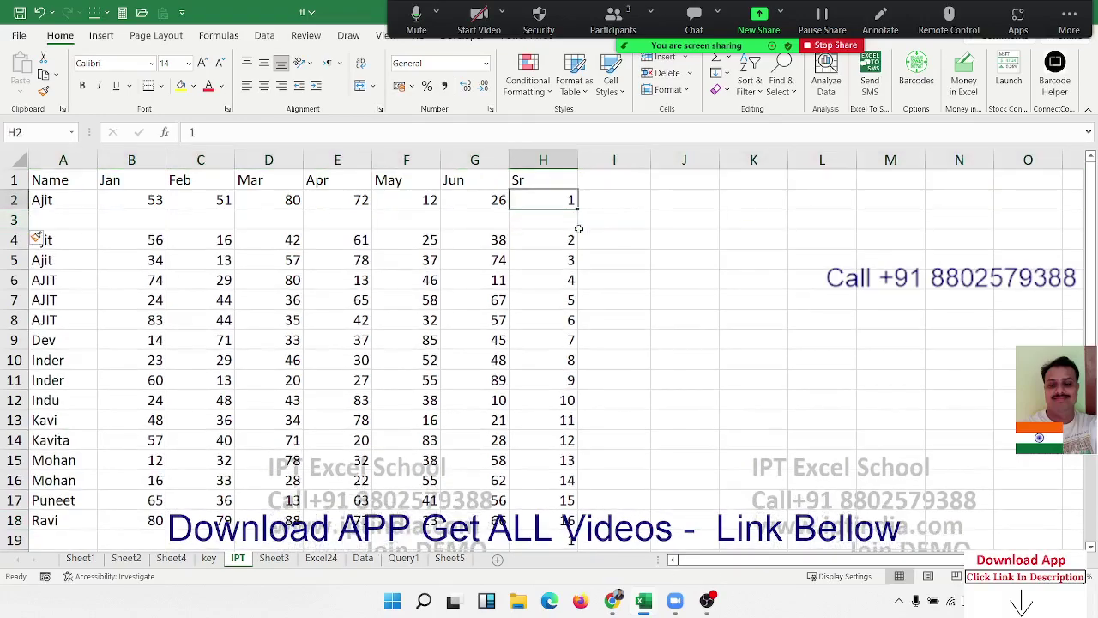
pyautogui.press('Down')
pyautogui.write('1')
pyautogui.press('Return')
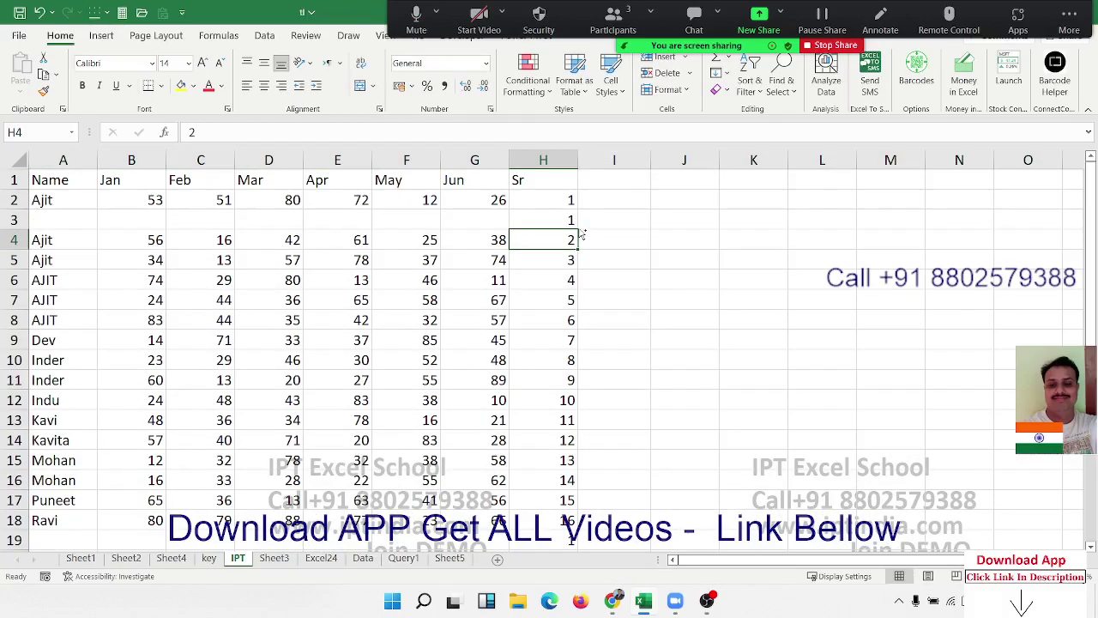
pyautogui.press('Up')
pyautogui.hotkey('shift', 'space')
pyautogui.hotkey('ctrl', '-')
pyautogui.press('Down')
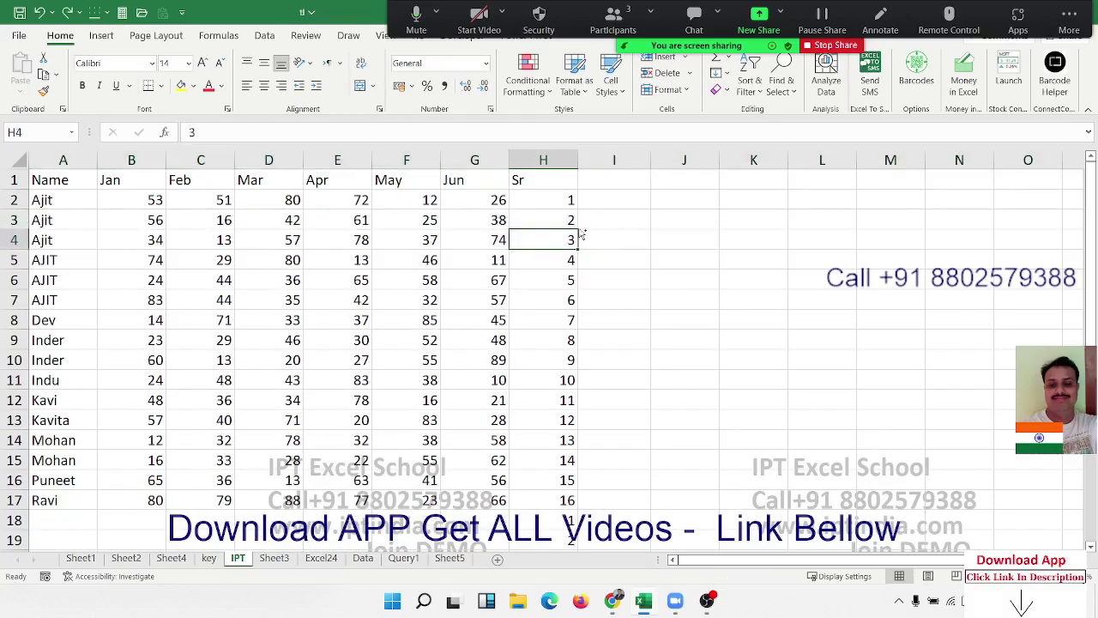
pyautogui.hotkey('ctrl', 'Down')
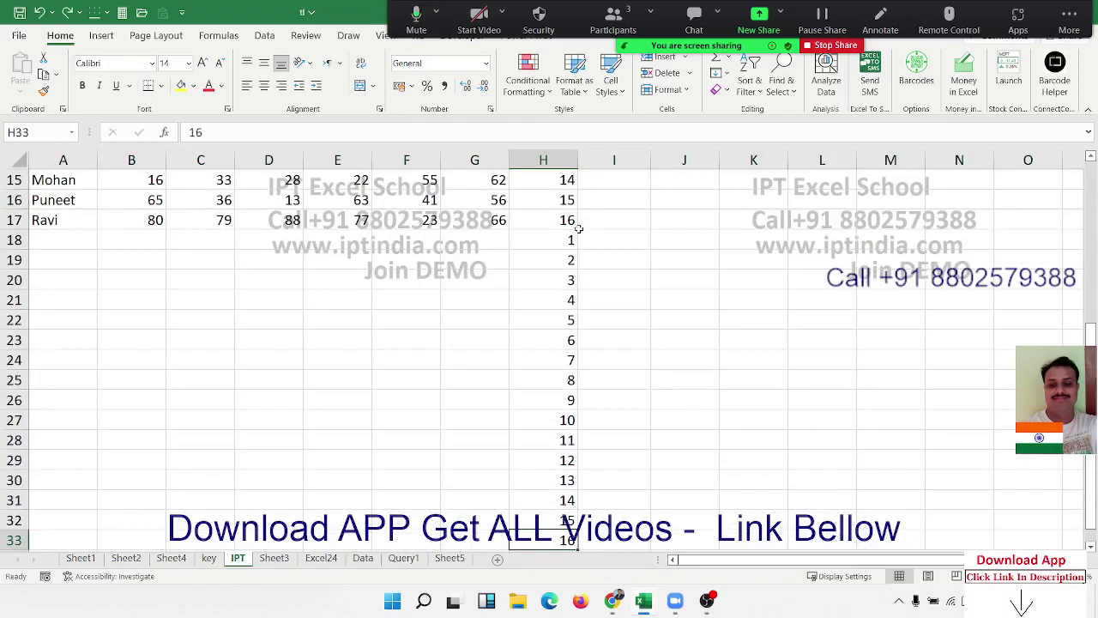
pyautogui.press('Up')
pyautogui.press('Up')
pyautogui.press('Up')
pyautogui.press('Up')
pyautogui.press('Up')
pyautogui.press('Up')
pyautogui.press('Up')
pyautogui.press('Up')
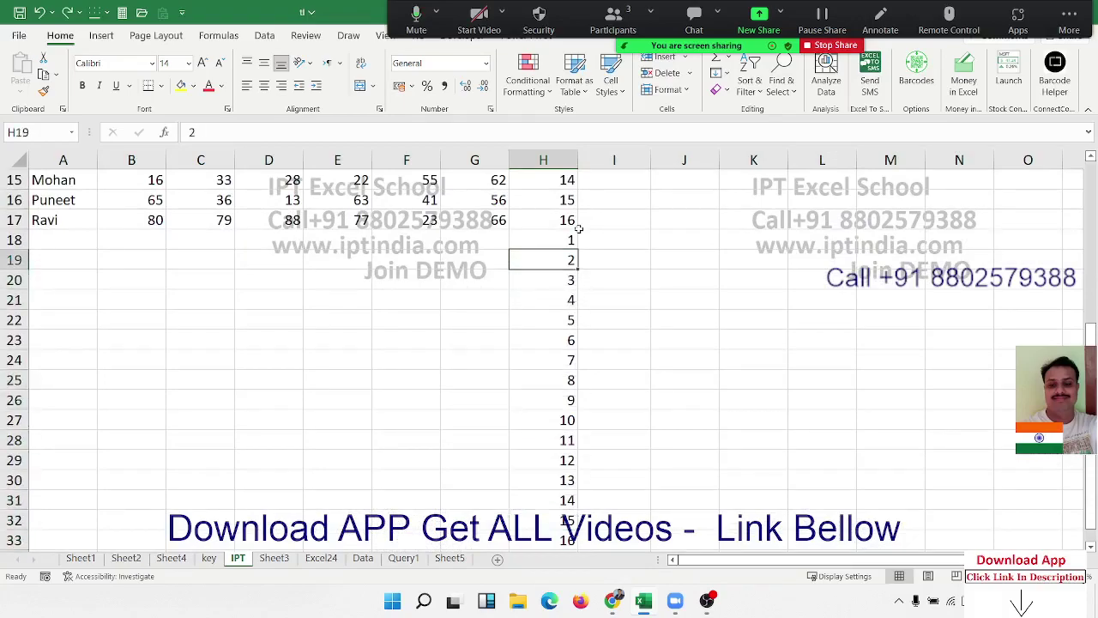
pyautogui.hotkey('shift', 'Home')
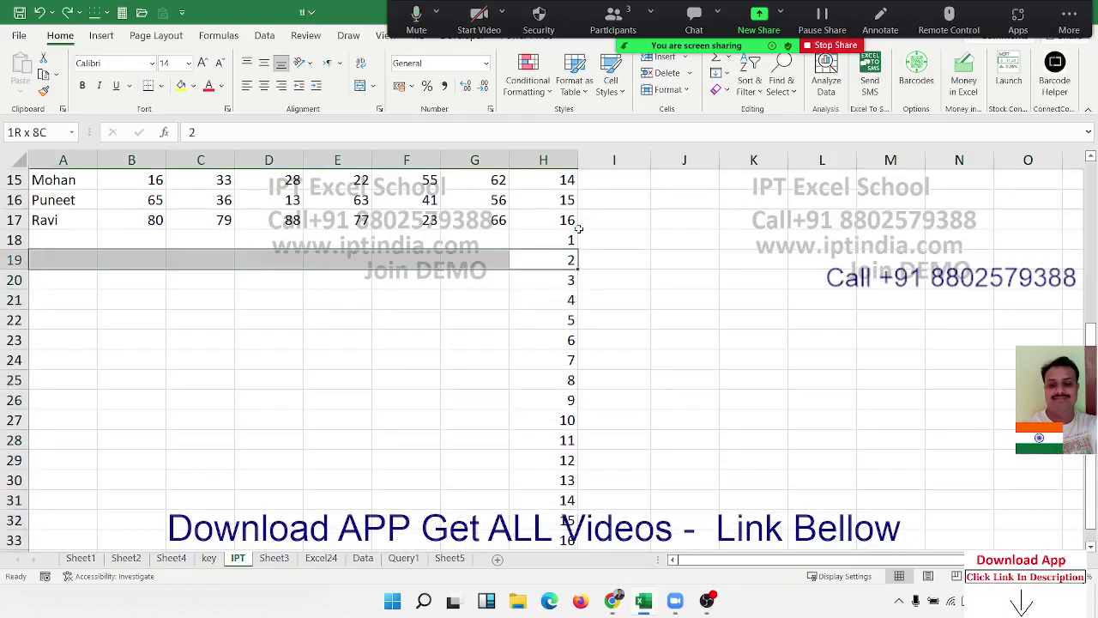
pyautogui.press('Up')
pyautogui.hotkey('shift', 'Home')
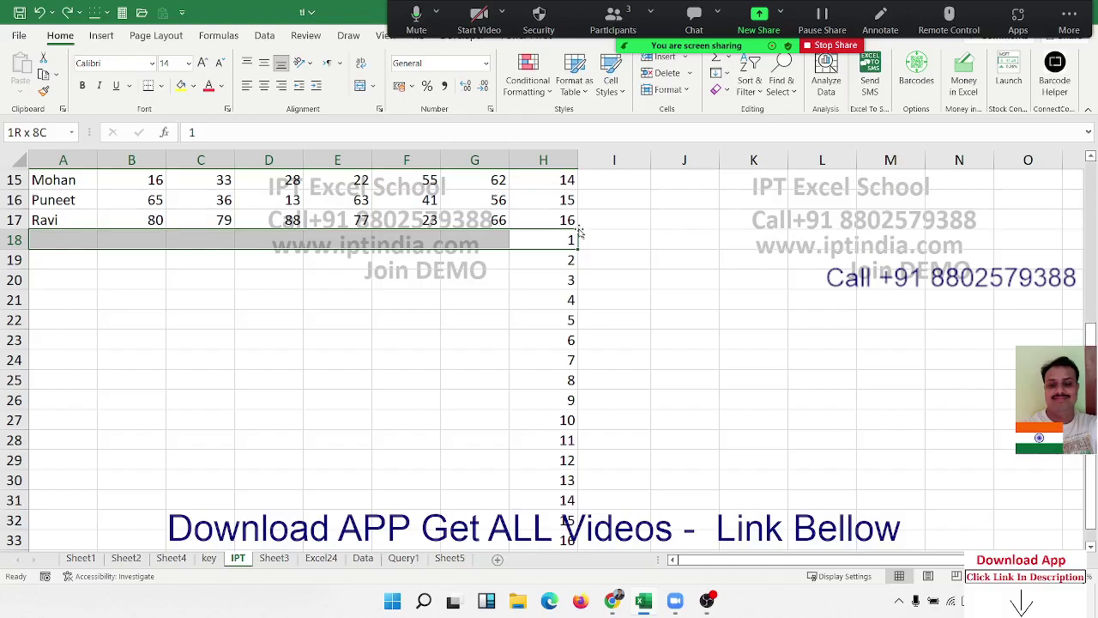
pyautogui.hotkey('ctrl', 'Up')
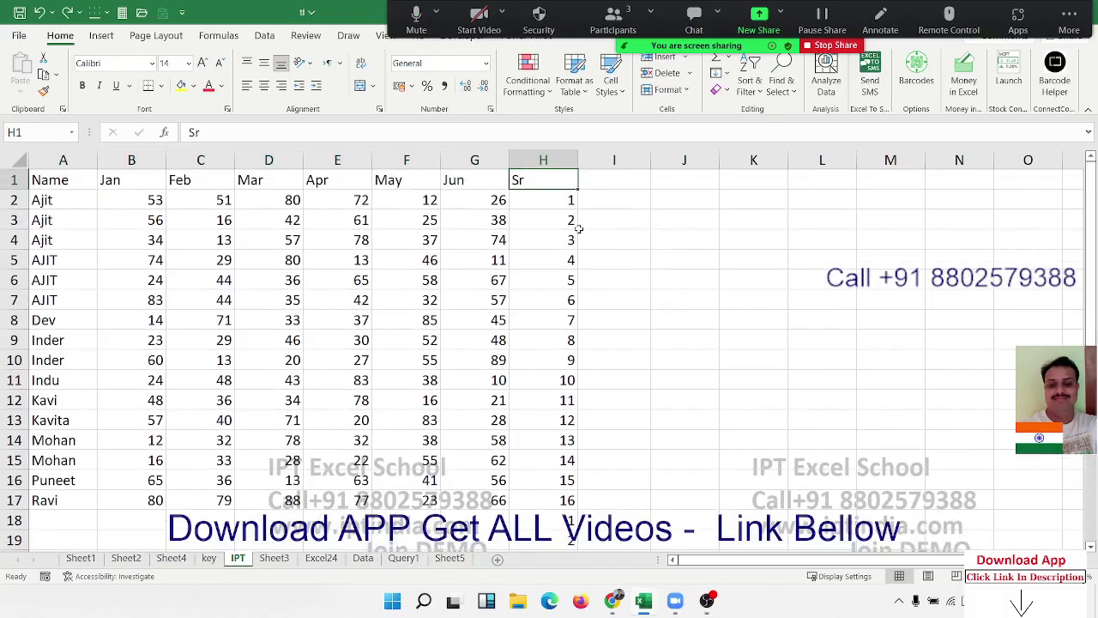
pyautogui.hotkey('ctrl', 'shift', 'Down')
pyautogui.hotkey('ctrl', 'shift', 'Left')
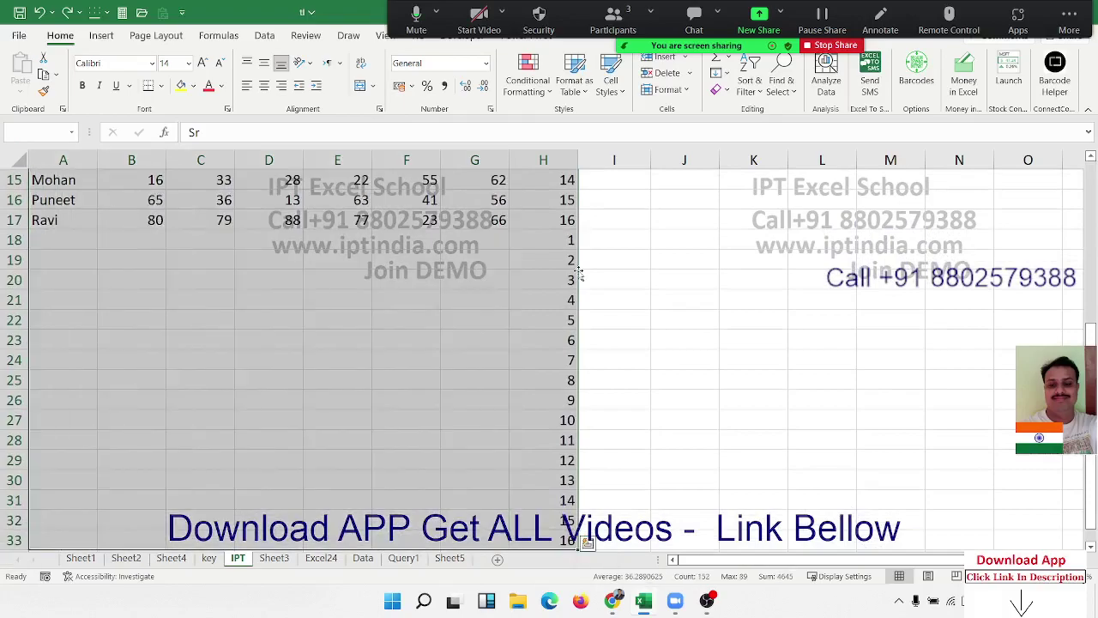
# Open Custom Sort and set the sort orientation to top to bottom.
pyautogui.scroll(5, 575, 274)
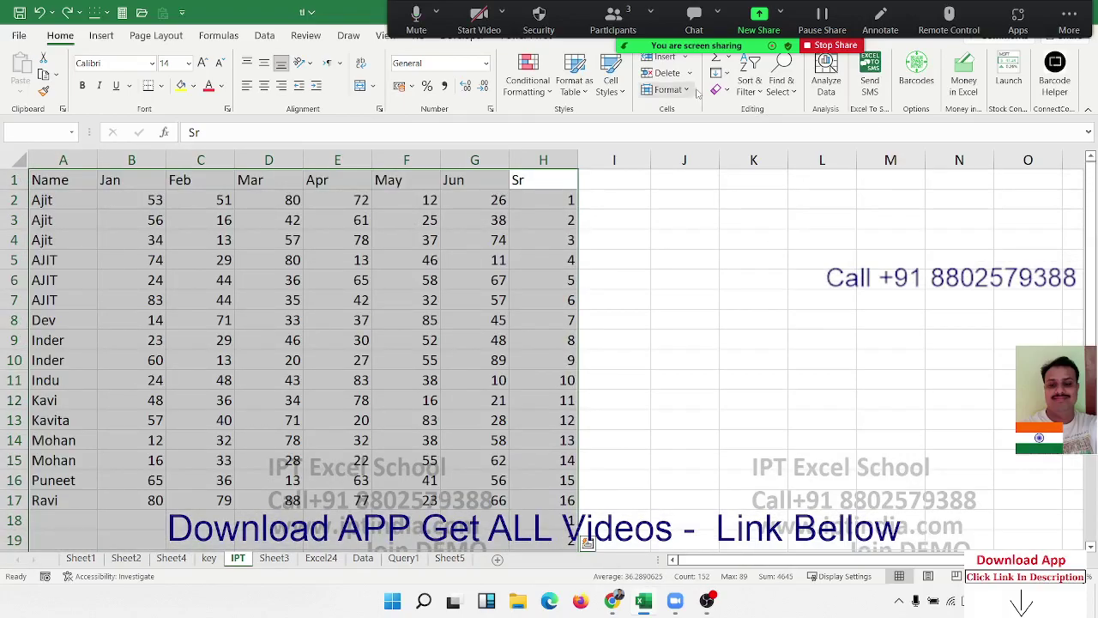
pyautogui.click(718, 74)
pyautogui.click(749, 82)
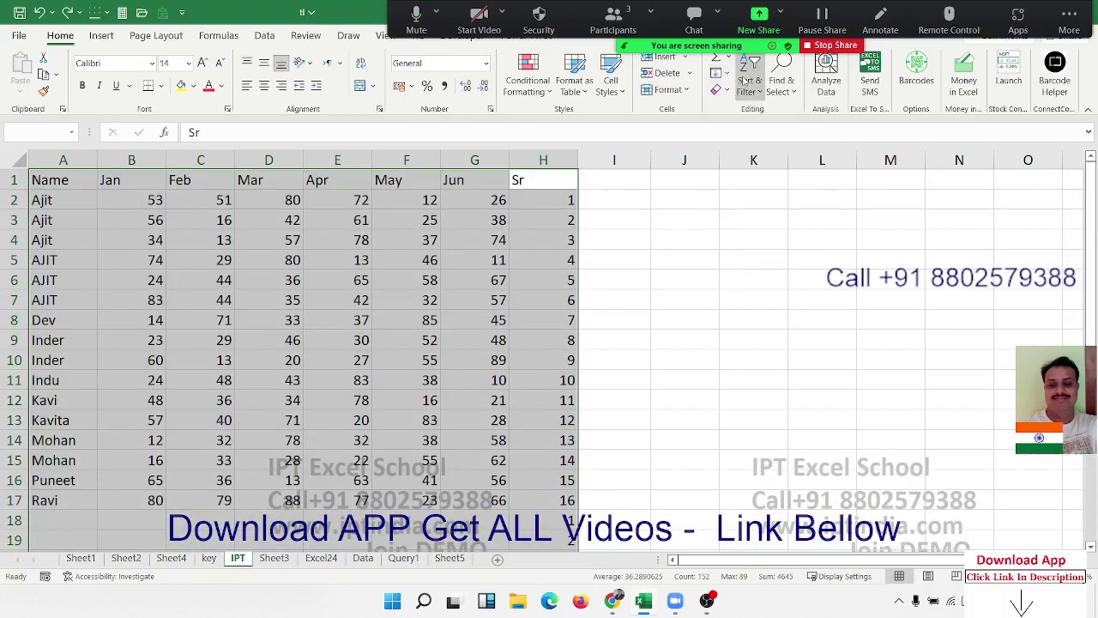
pyautogui.click(769, 153)
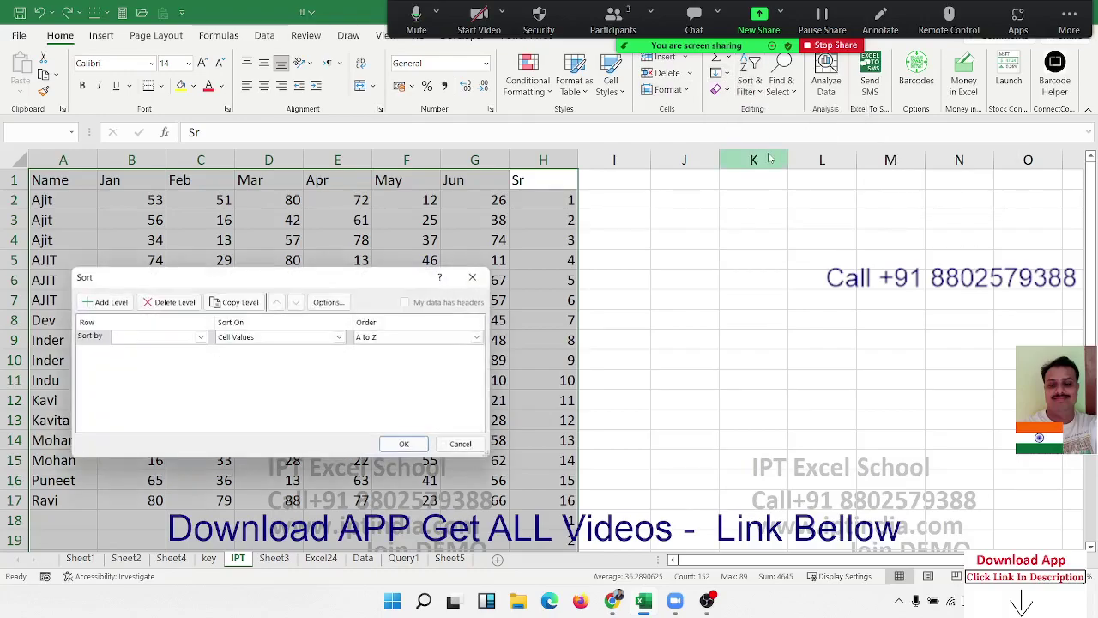
pyautogui.click(142, 337)
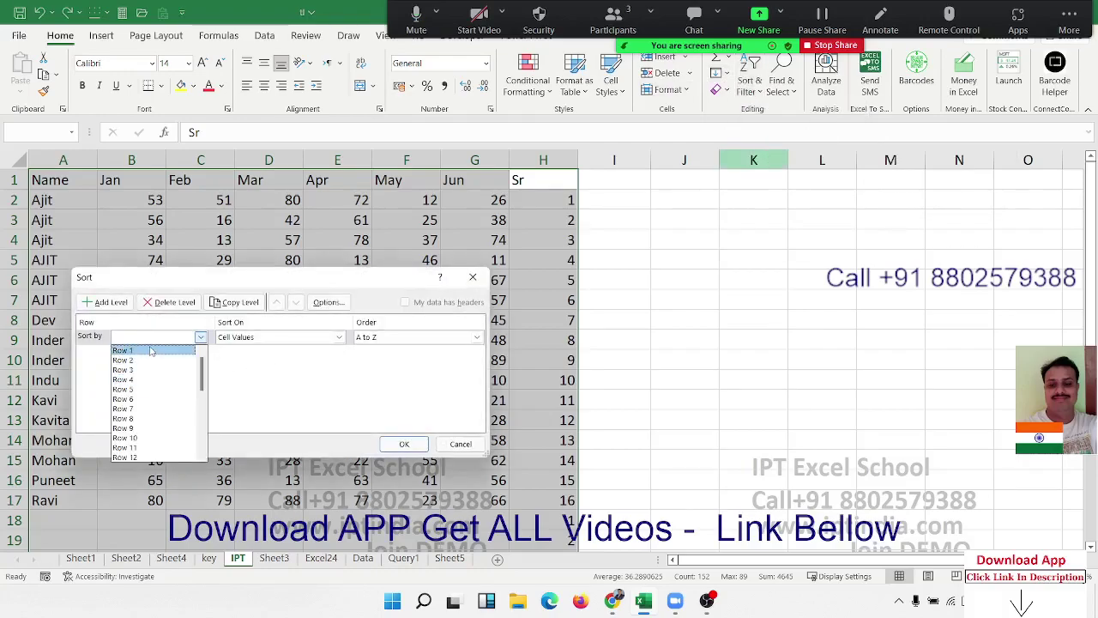
pyautogui.click(123, 350)
pyautogui.click(328, 302)
pyautogui.click(262, 362)
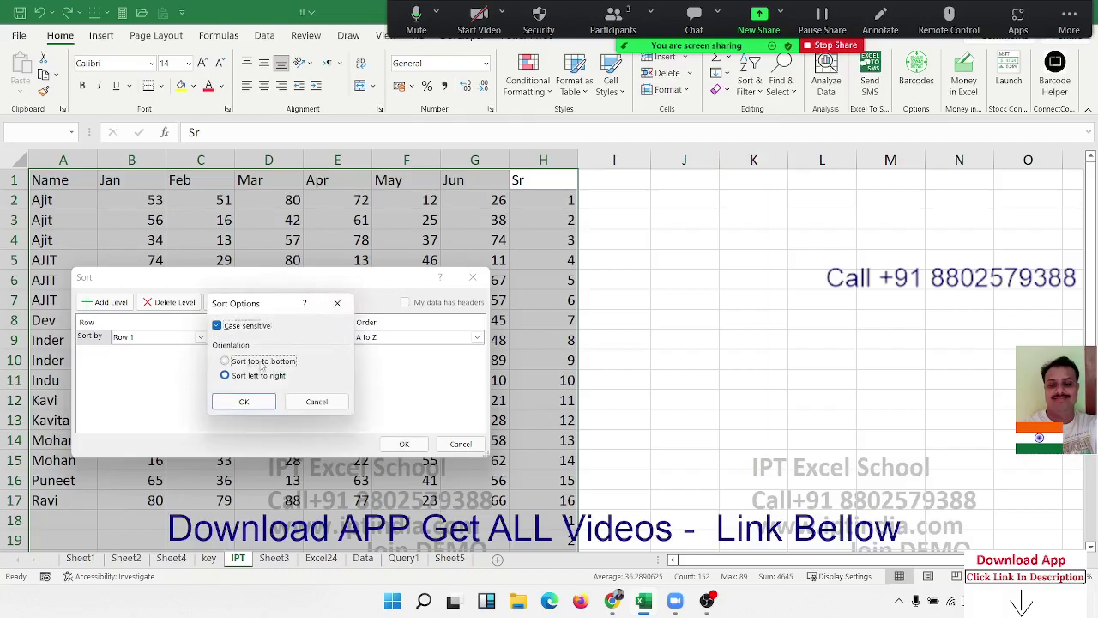
pyautogui.click(257, 402)
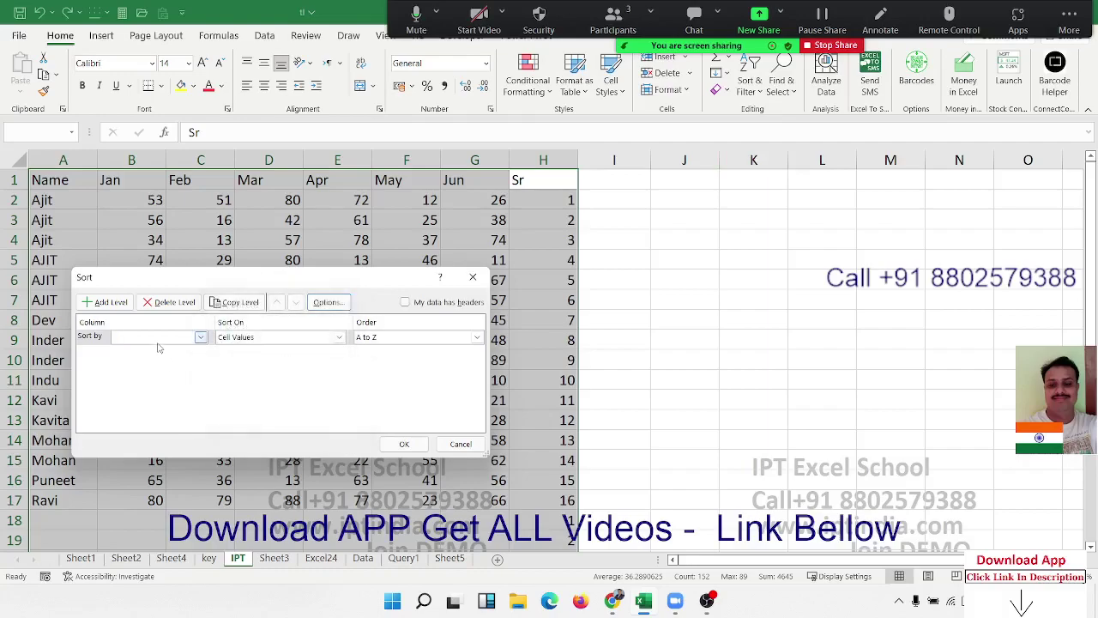
# Treat row 1 as headers and sort by Sr, smallest to largest.
pyautogui.click(419, 303)
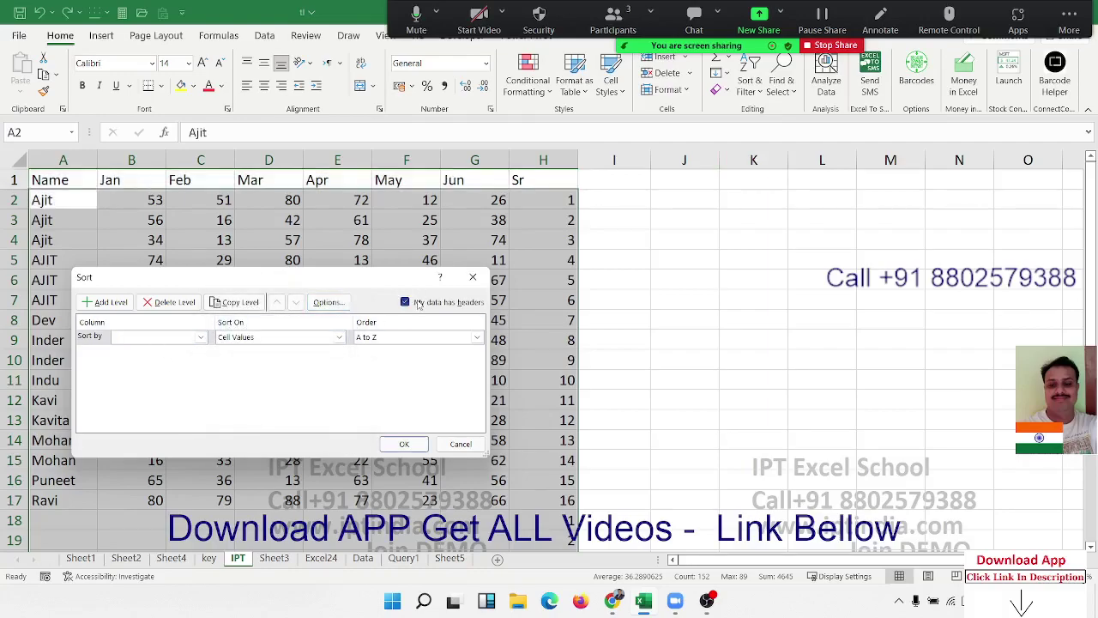
pyautogui.click(200, 336)
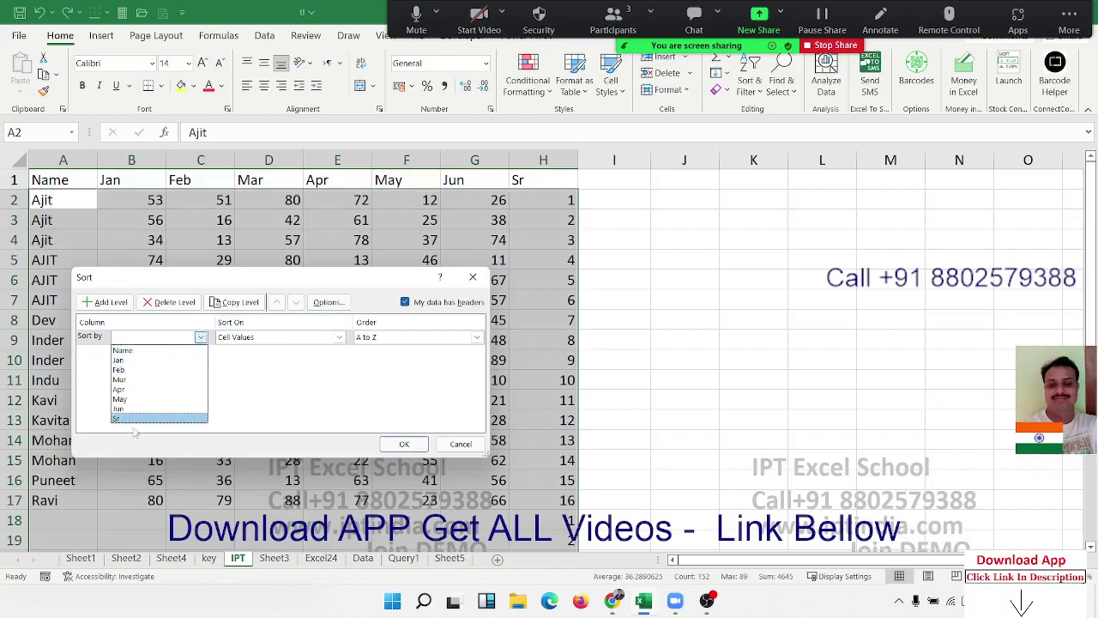
pyautogui.click(135, 433)
pyautogui.click(146, 337)
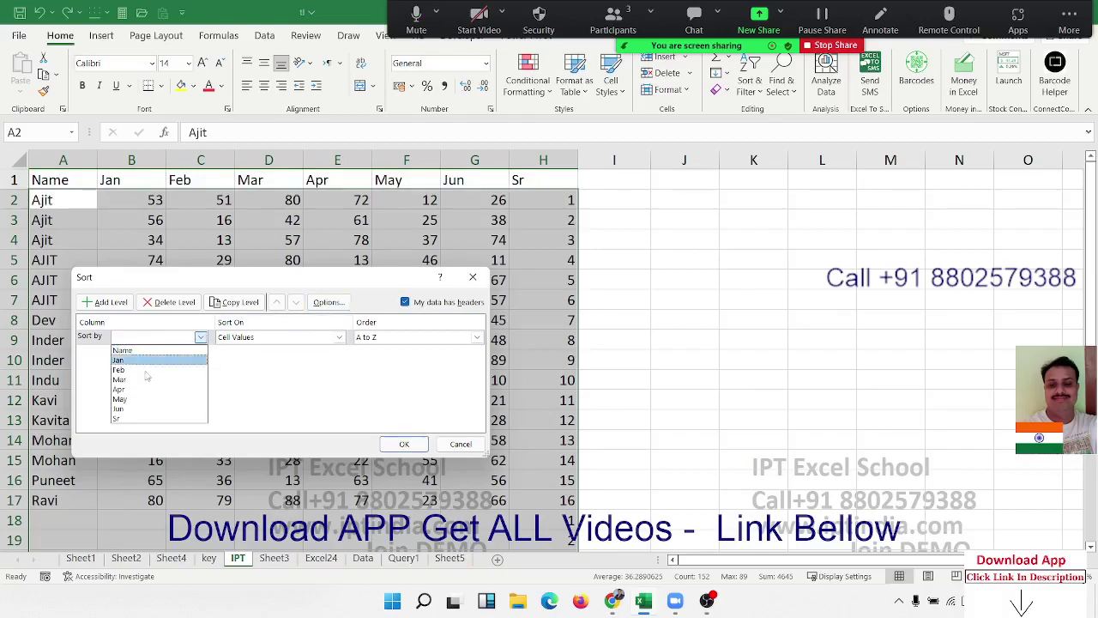
pyautogui.click(137, 418)
pyautogui.click(399, 443)
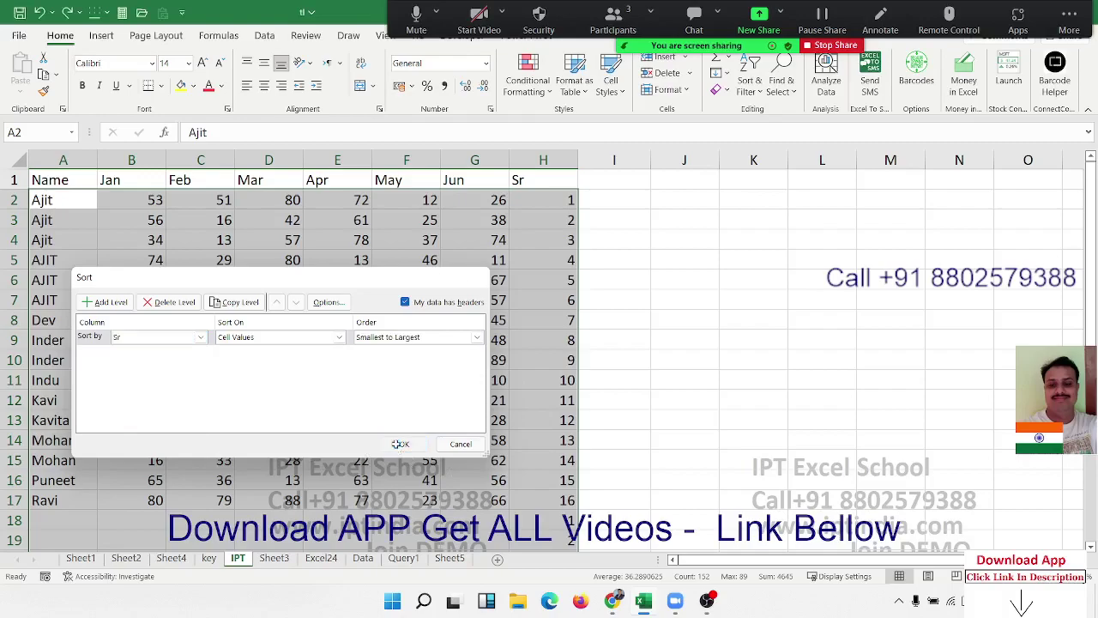
# Clear column H, then undo twice to restore Sr and reverse the sort.
pyautogui.click(555, 162)
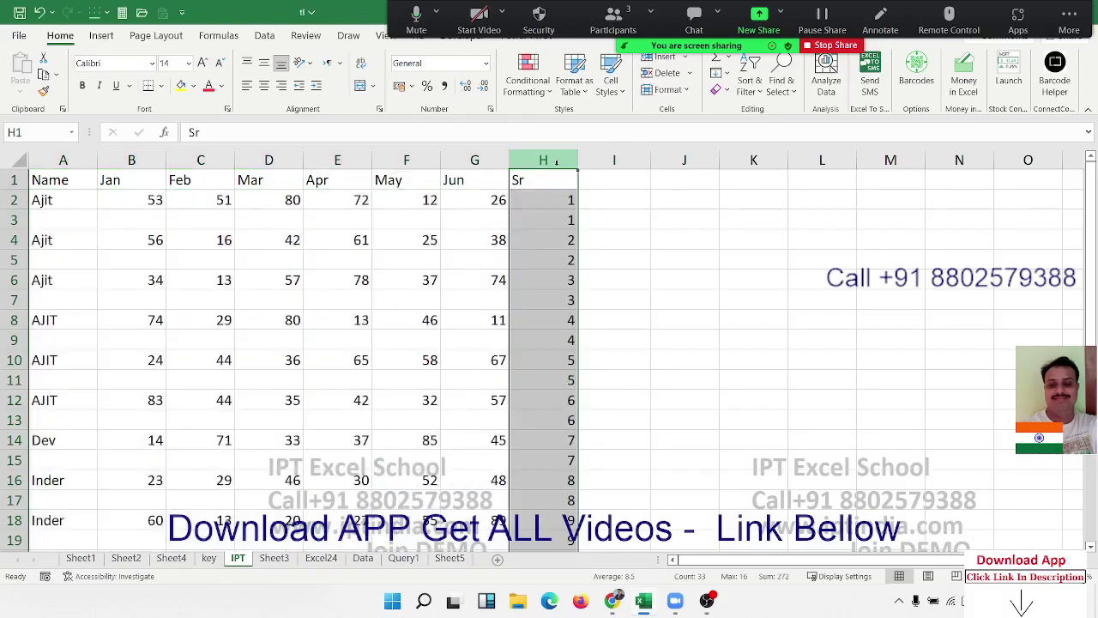
pyautogui.press('Delete')
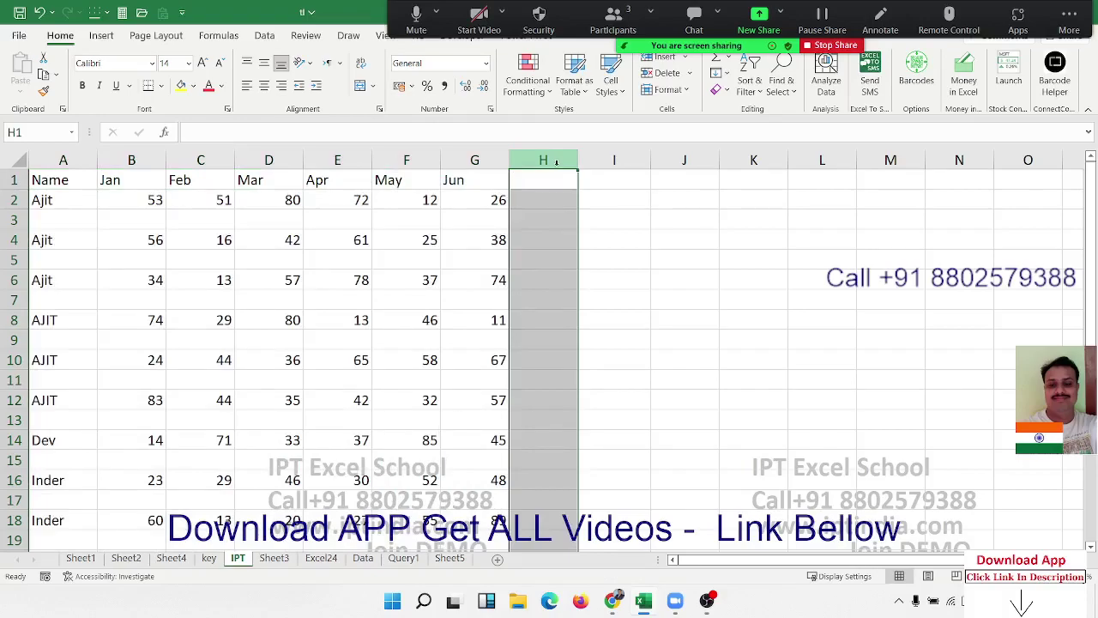
pyautogui.hotkey('ctrl', 'z')
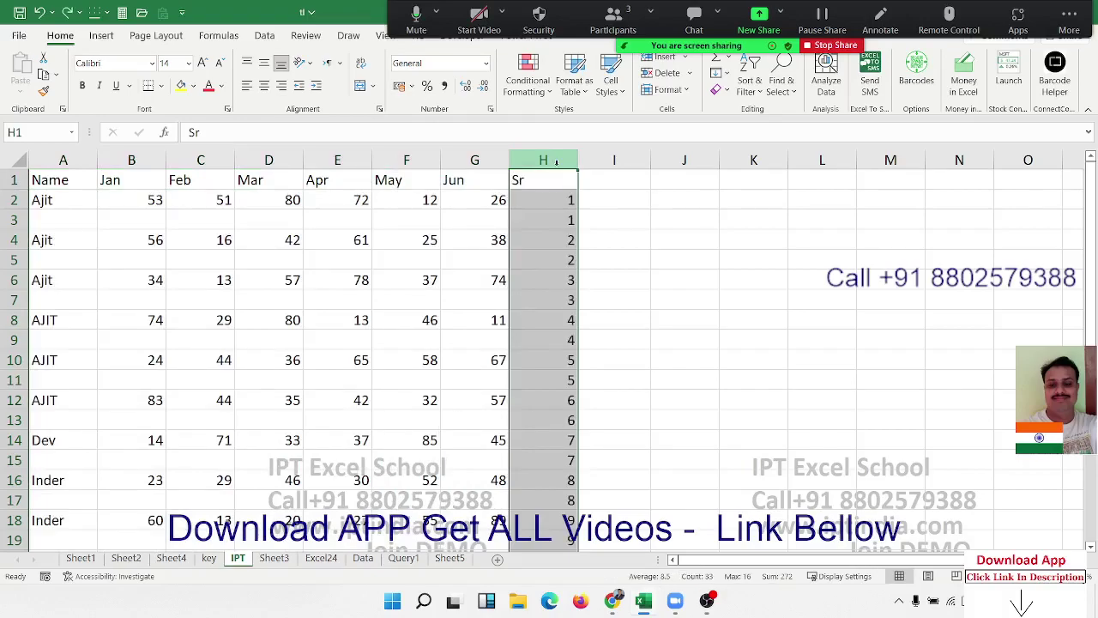
pyautogui.hotkey('ctrl', 'z')
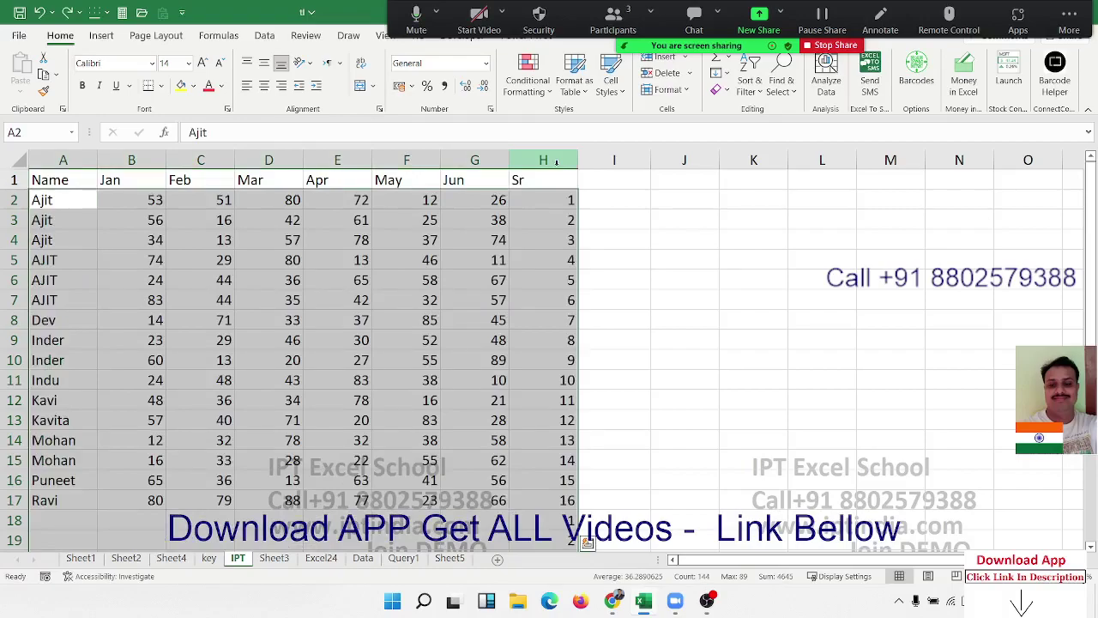
# Clear the old Sr serial numbers from column H.
pyautogui.press('Right')
pyautogui.press('Right')
pyautogui.press('Right')
pyautogui.press('Right')
pyautogui.press('Right')
pyautogui.press('Right')
pyautogui.press('Right')
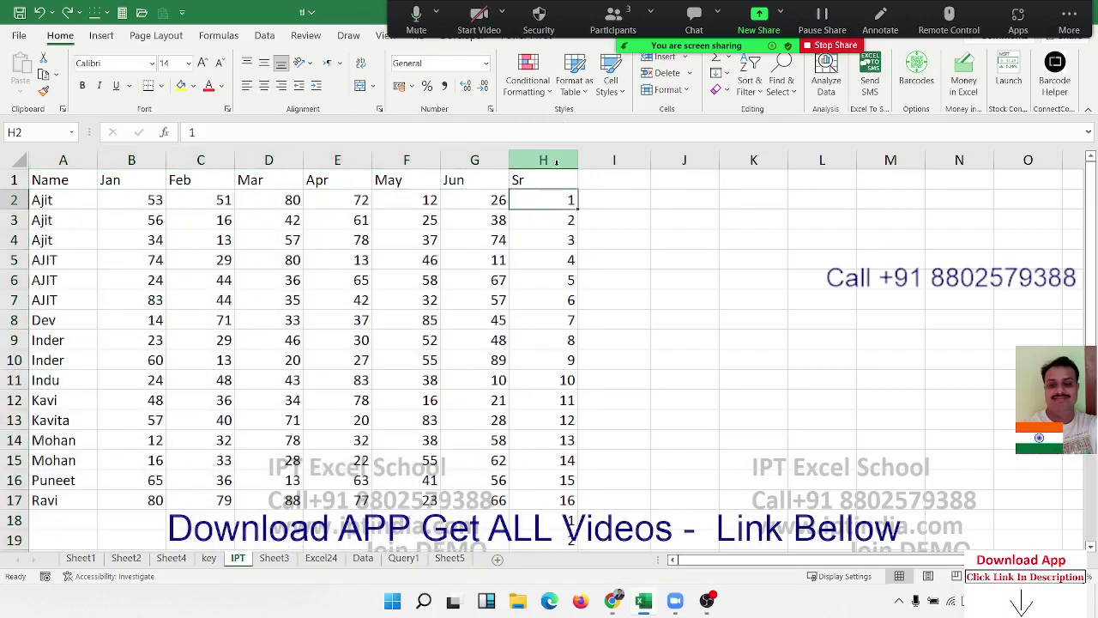
pyautogui.click(556, 161)
pyautogui.press('Delete')
# Try inserting blank rows at rows 3 and 5, then undo them.
pyautogui.press('Left')
pyautogui.press('Down')
pyautogui.press('Down')
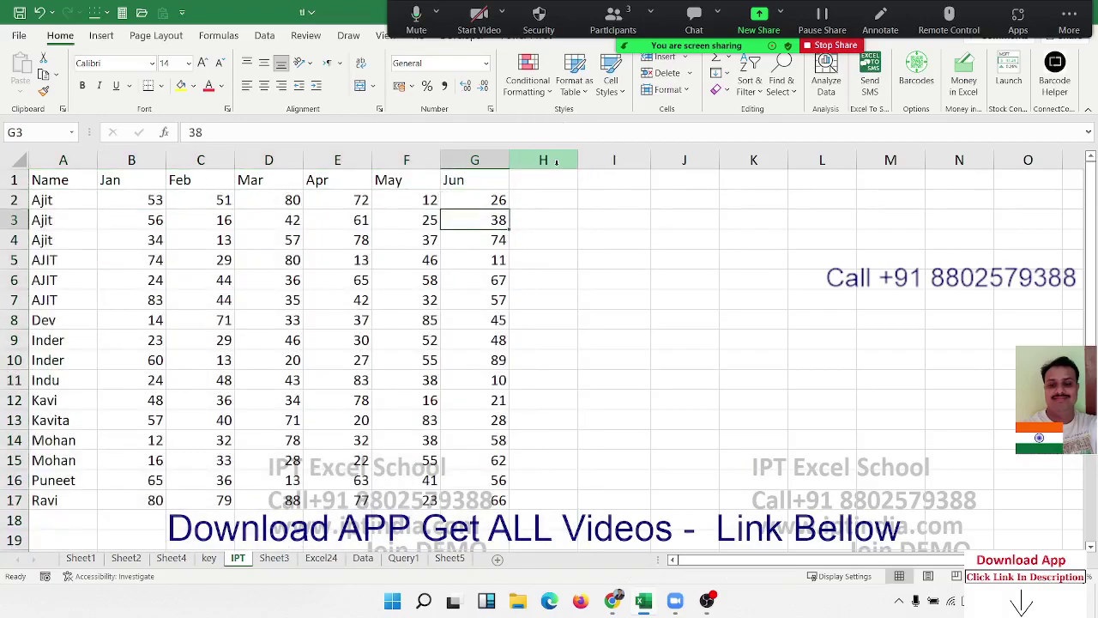
pyautogui.hotkey('shift', 'space')
pyautogui.hotkey('ctrl', 'shift', '+')
pyautogui.press('Down')
pyautogui.press('Down')
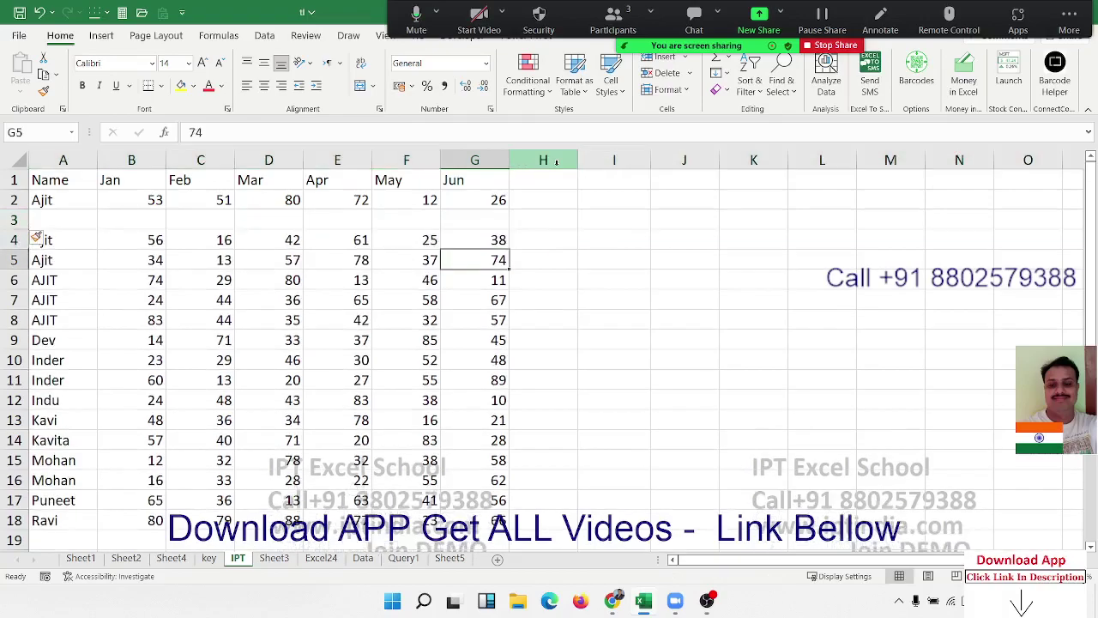
pyautogui.hotkey('shift', 'space')
pyautogui.hotkey('ctrl', 'shift', '+')
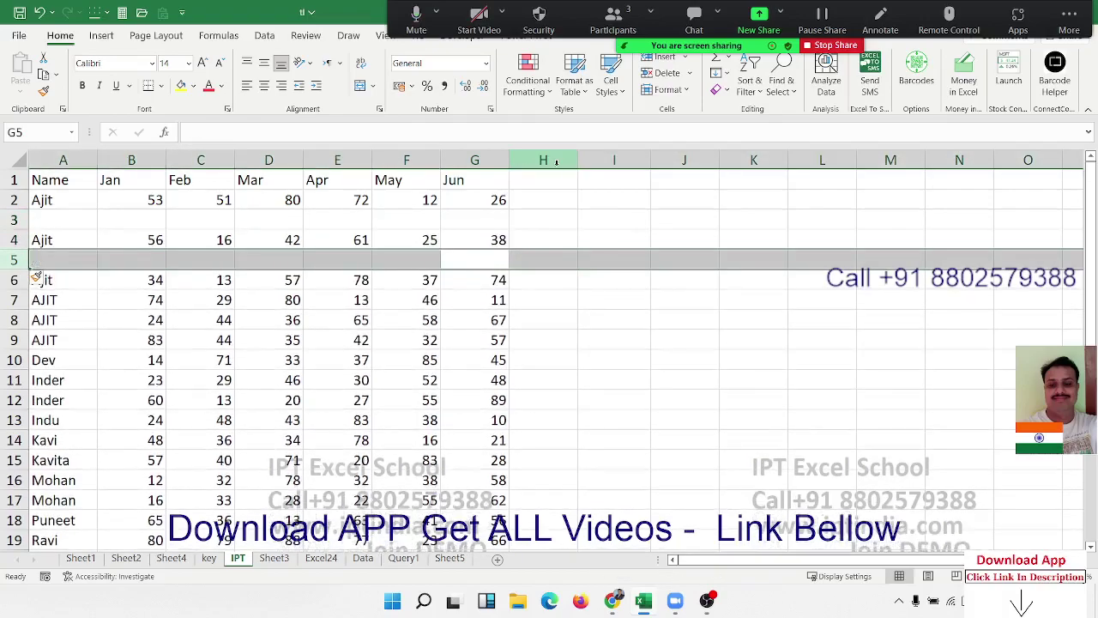
pyautogui.hotkey('ctrl', 'z')
pyautogui.hotkey('ctrl', 'z')
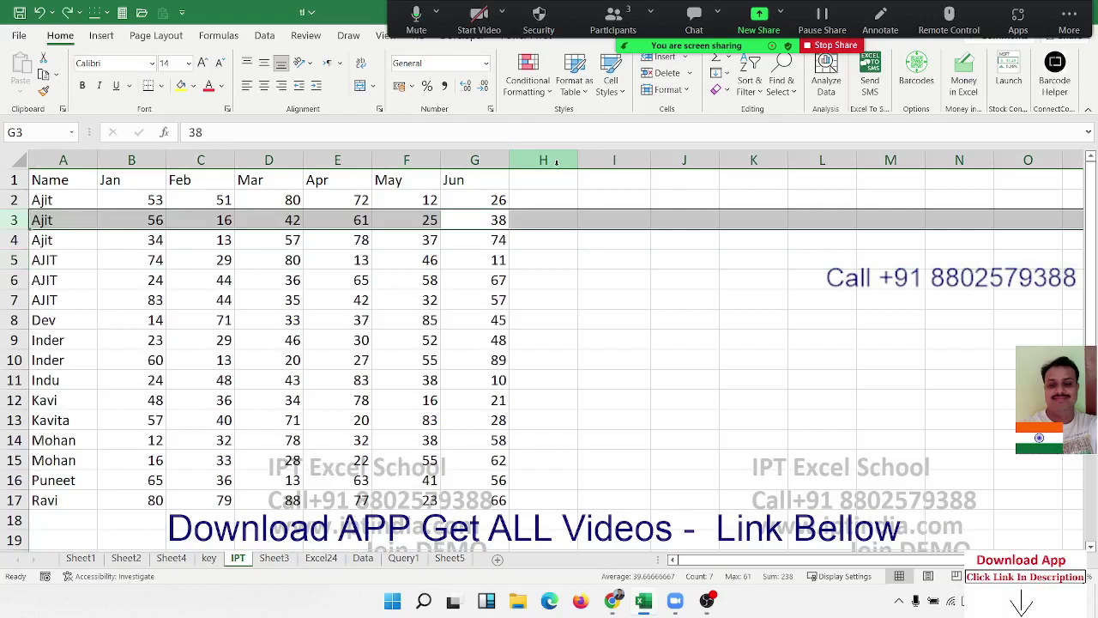
pyautogui.press('Up')
pyautogui.press('Up')
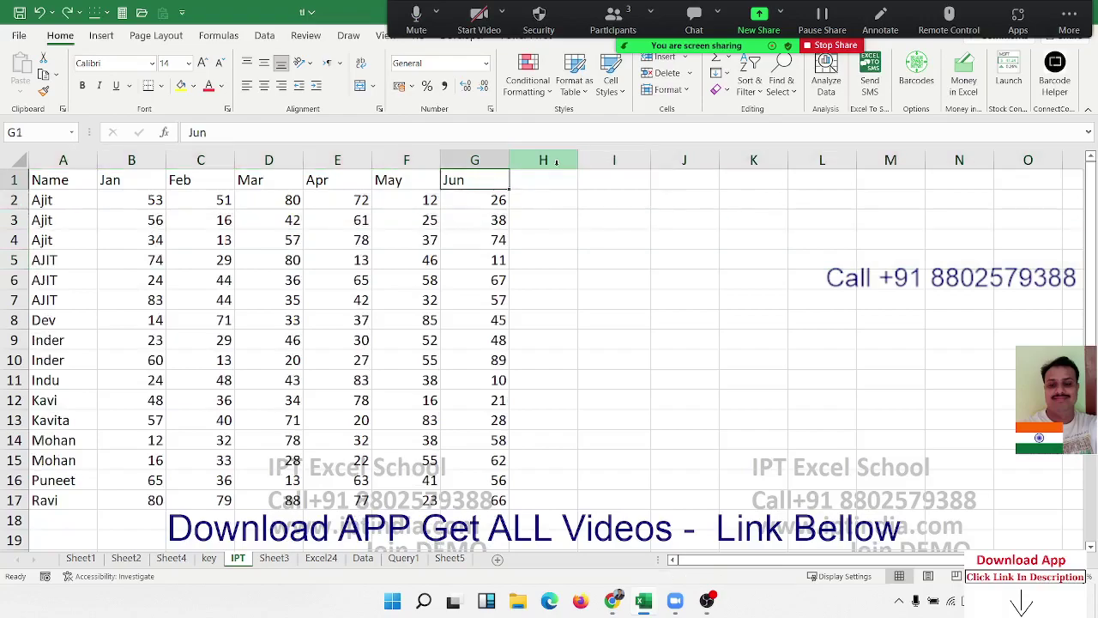
pyautogui.press('Right')
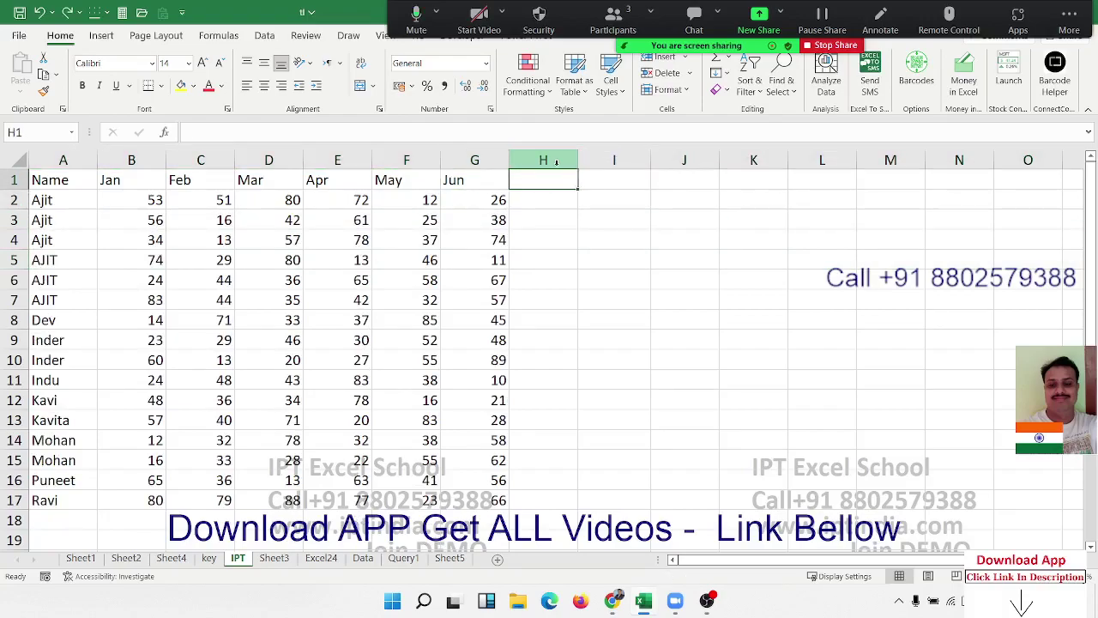
# Add an sr header in H1 and fill the numbers 1–16 down, then copy them.
pyautogui.write('s')
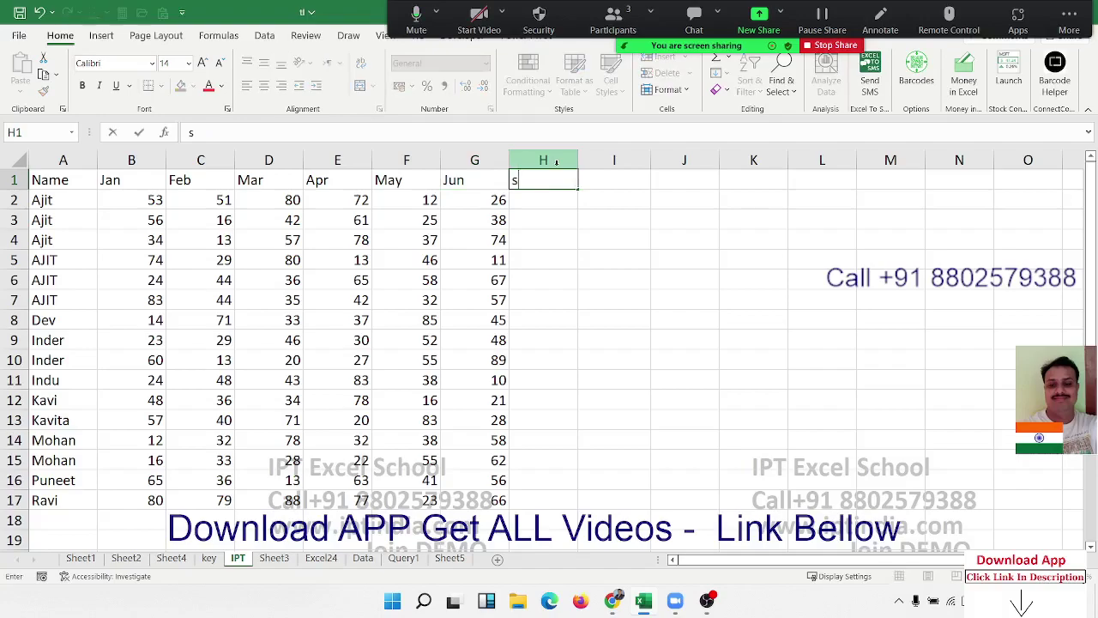
pyautogui.write('r')
pyautogui.press('Return')
pyautogui.write('1')
pyautogui.press('Return')
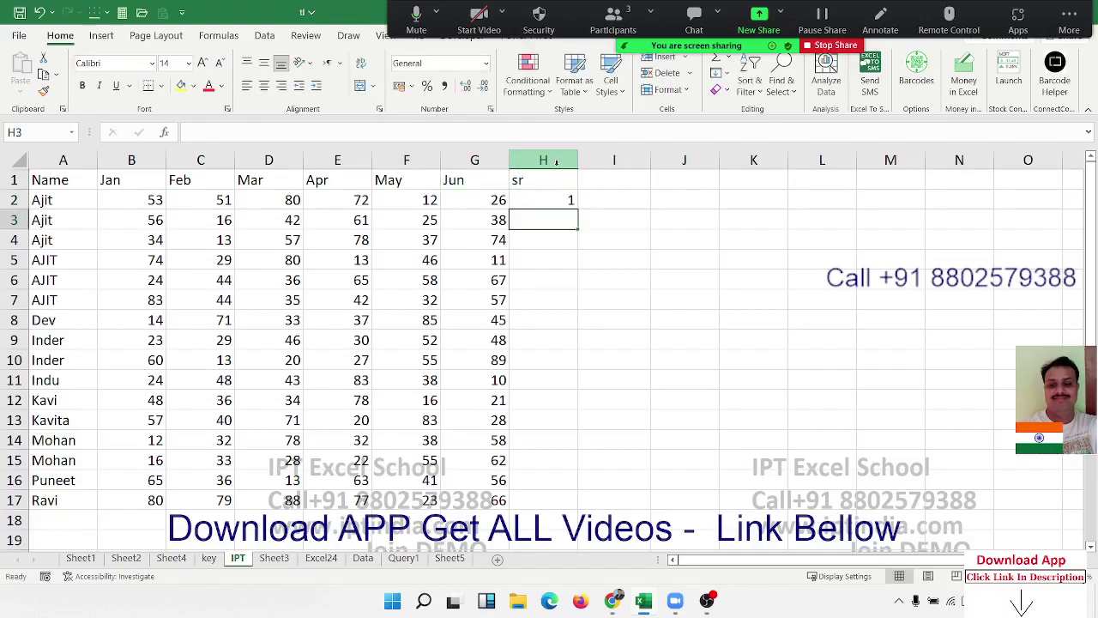
pyautogui.write('2')
pyautogui.press('Return')
pyautogui.press('Up')
pyautogui.press('Up')
pyautogui.moveTo(549, 200); pyautogui.dragTo(579, 225)
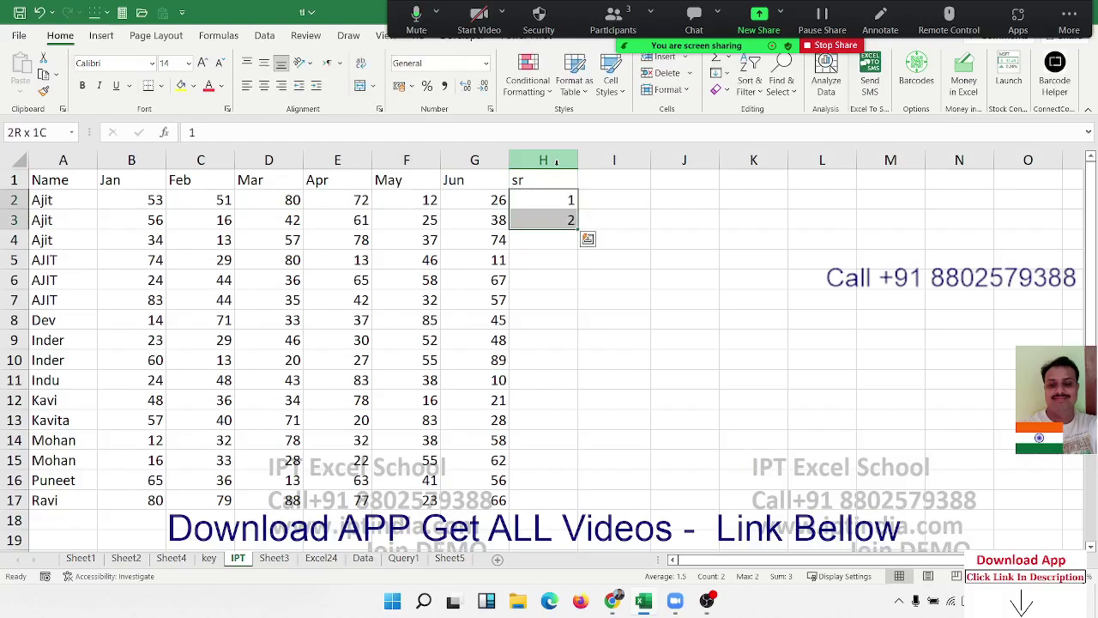
pyautogui.doubleClick(578, 229)
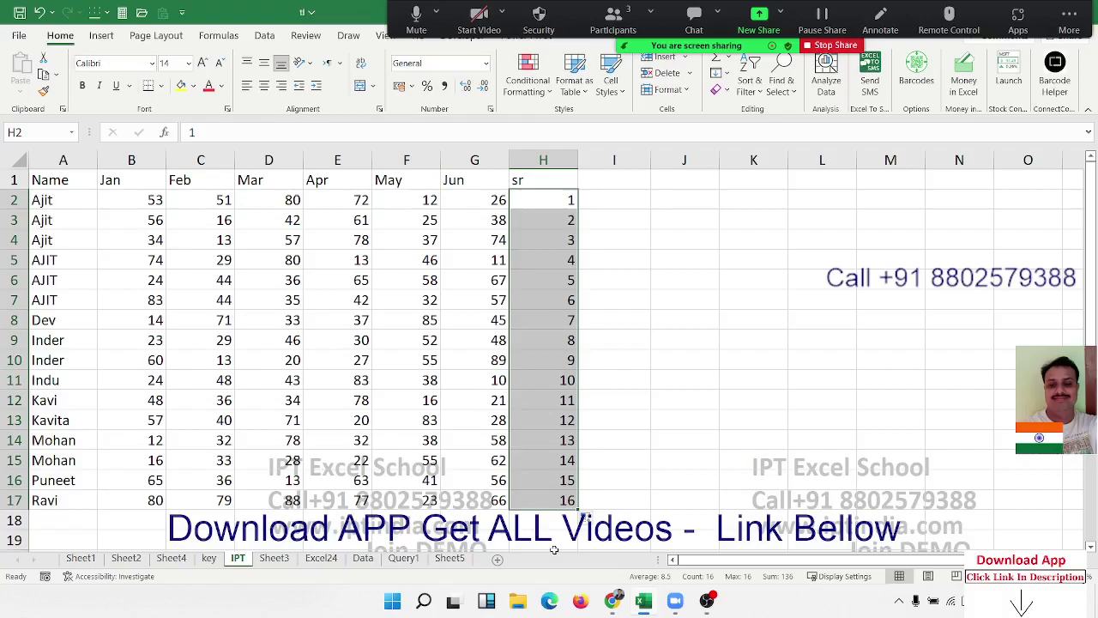
pyautogui.hotkey('ctrl', 'c')
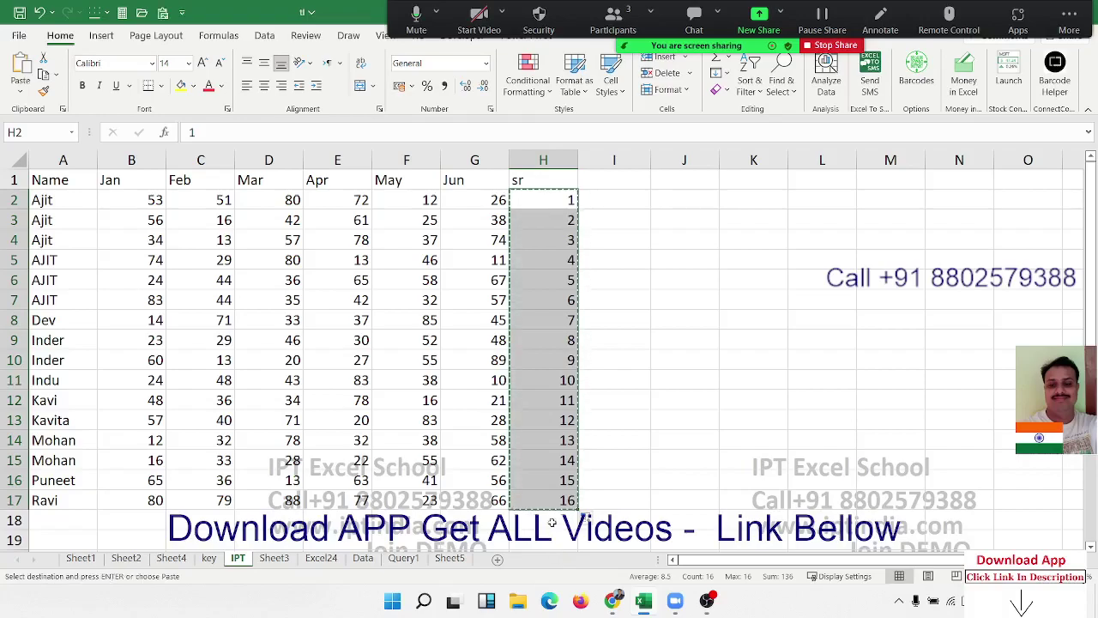
# Paste a second 1–16 series at H18 and select the table through row 33.
pyautogui.click(551, 520)
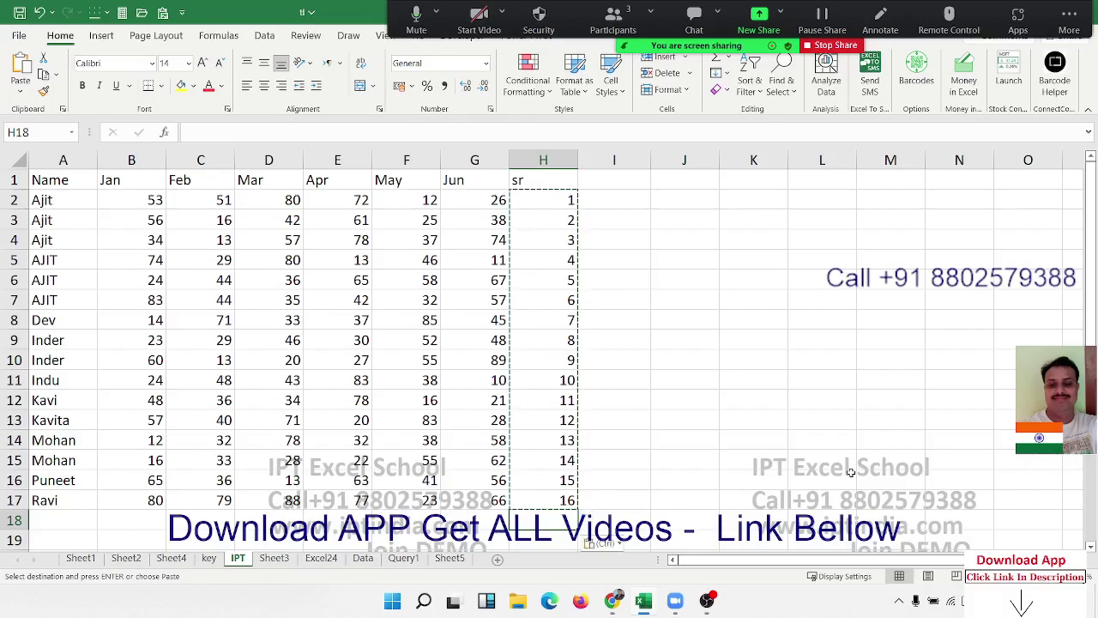
pyautogui.hotkey('ctrl', 'v')
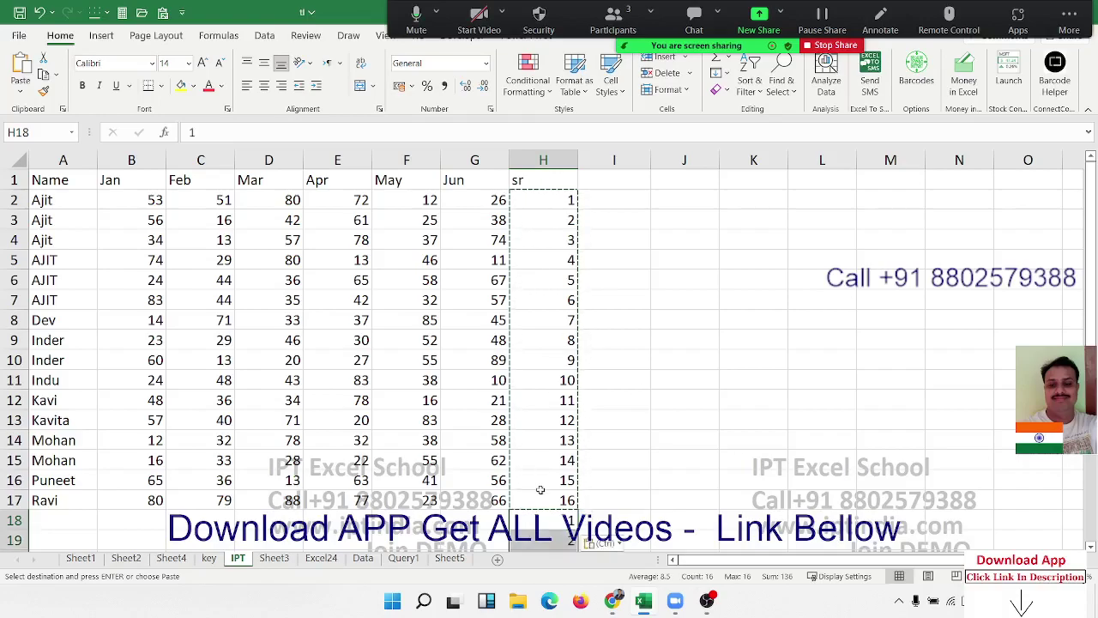
pyautogui.moveTo(538, 489); pyautogui.dragTo(550, 200)
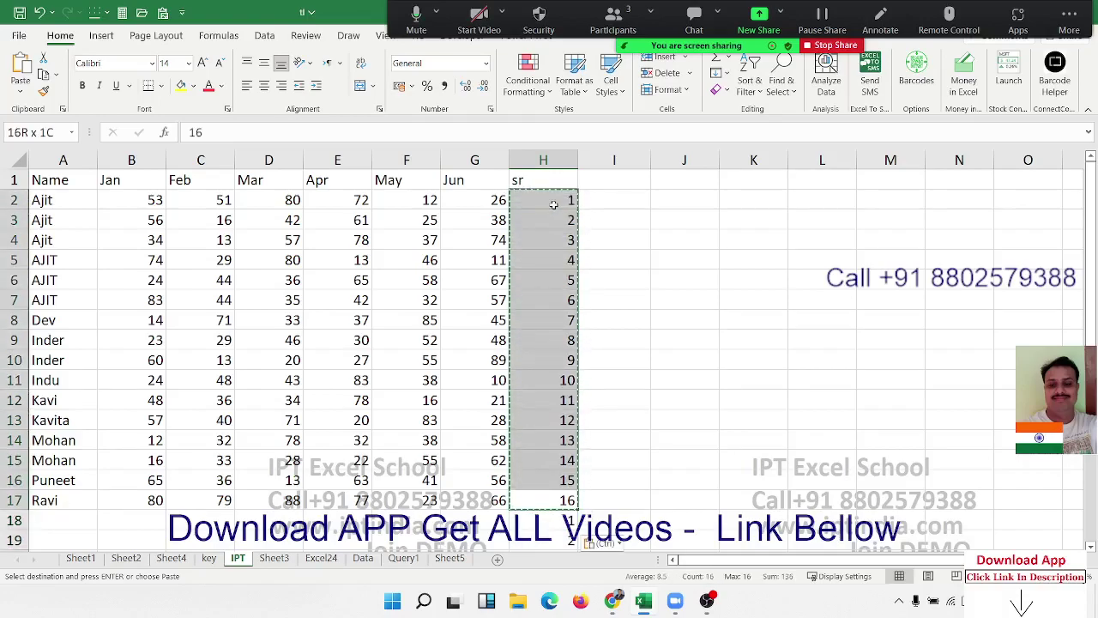
pyautogui.click(552, 525)
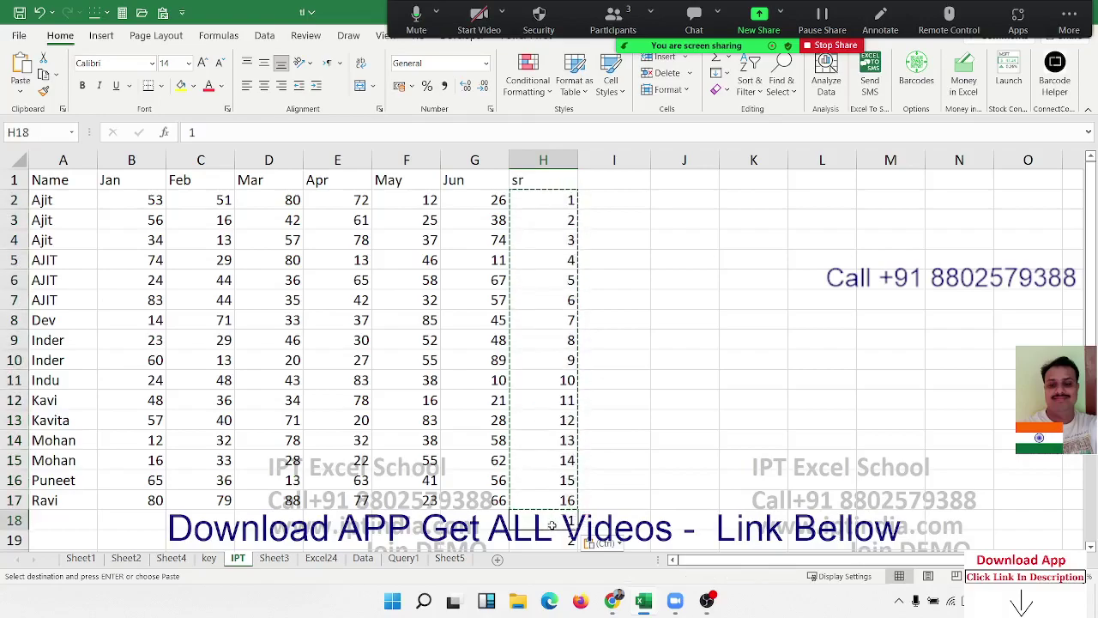
pyautogui.hotkey('ctrl', 'Down')
pyautogui.hotkey('ctrl', 'shift', 'Left')
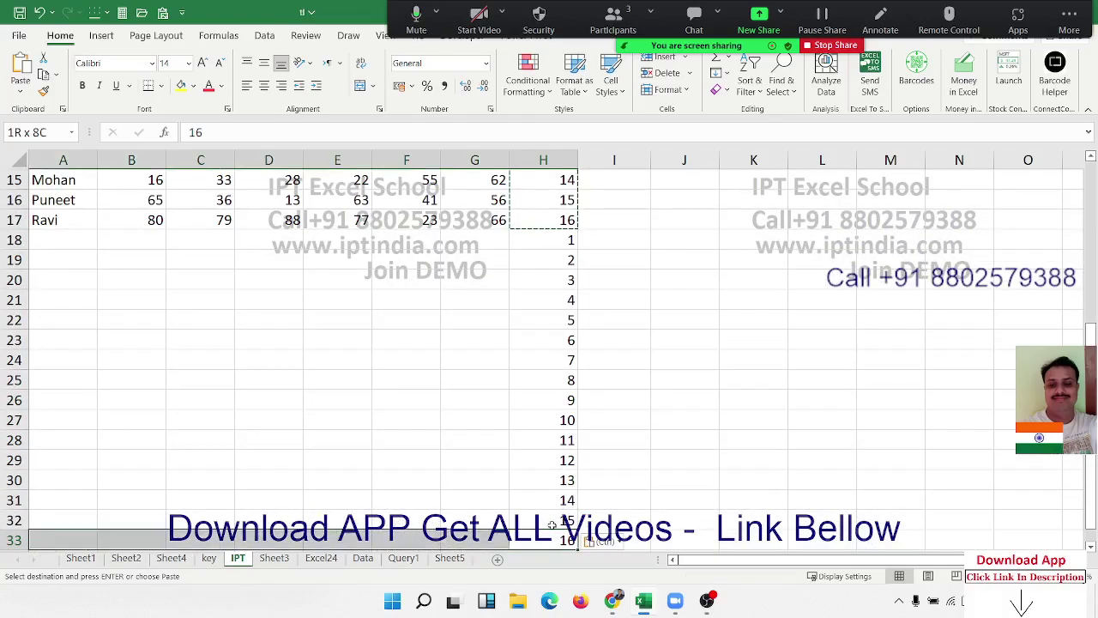
pyautogui.hotkey('ctrl', 'shift', 'Up')
pyautogui.hotkey('ctrl', 'shift', 'Up')
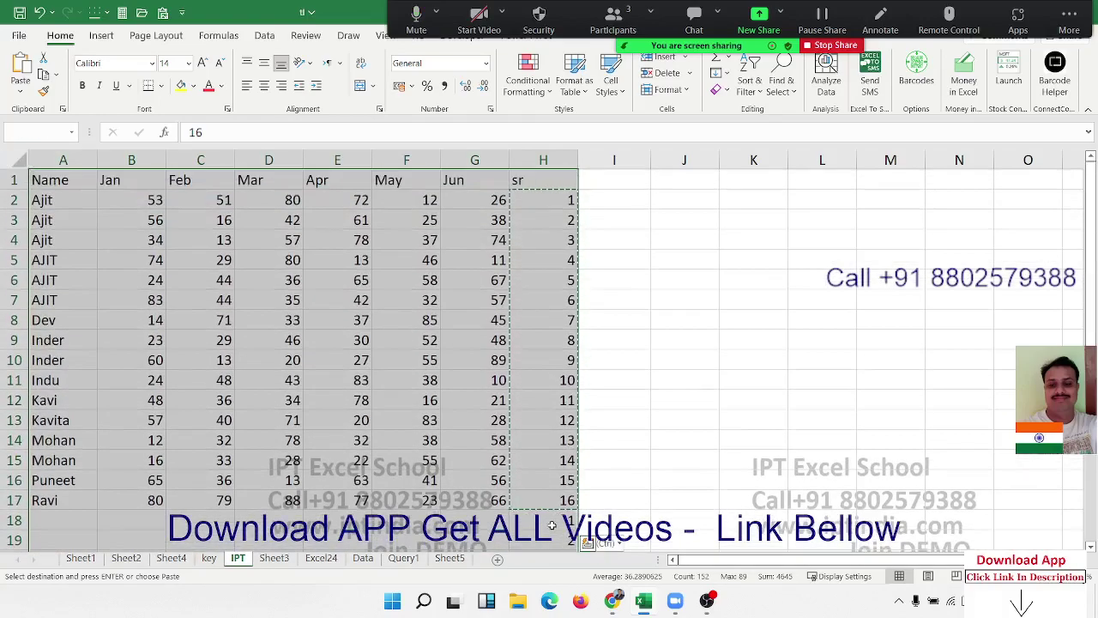
# Custom-sort the table top to bottom by sr, smallest to largest, with headers.
pyautogui.click(750, 86)
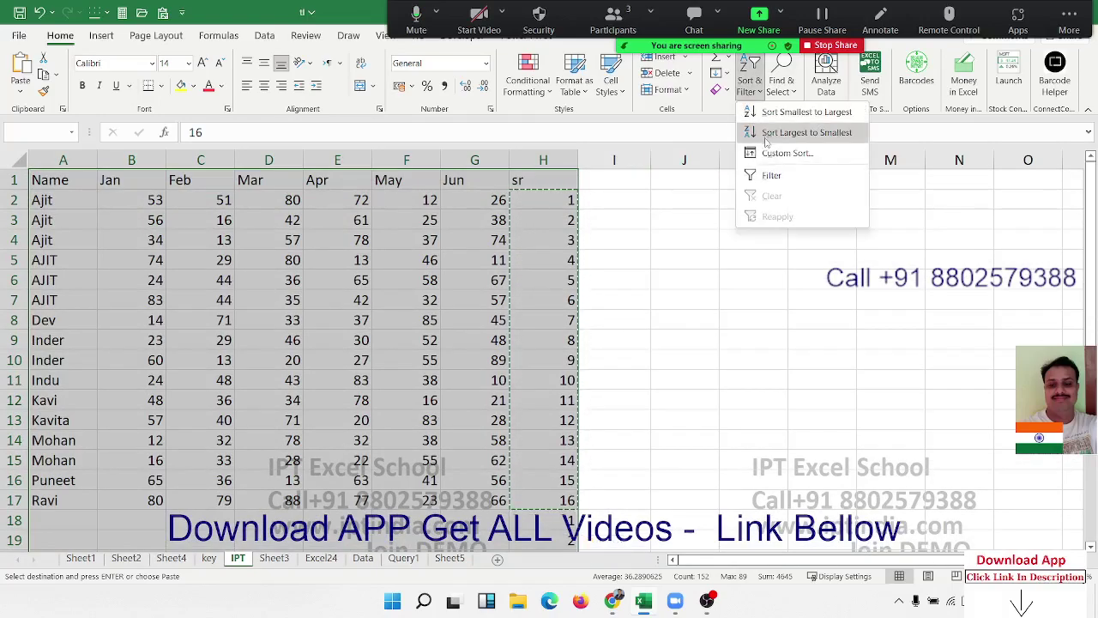
pyautogui.click(774, 155)
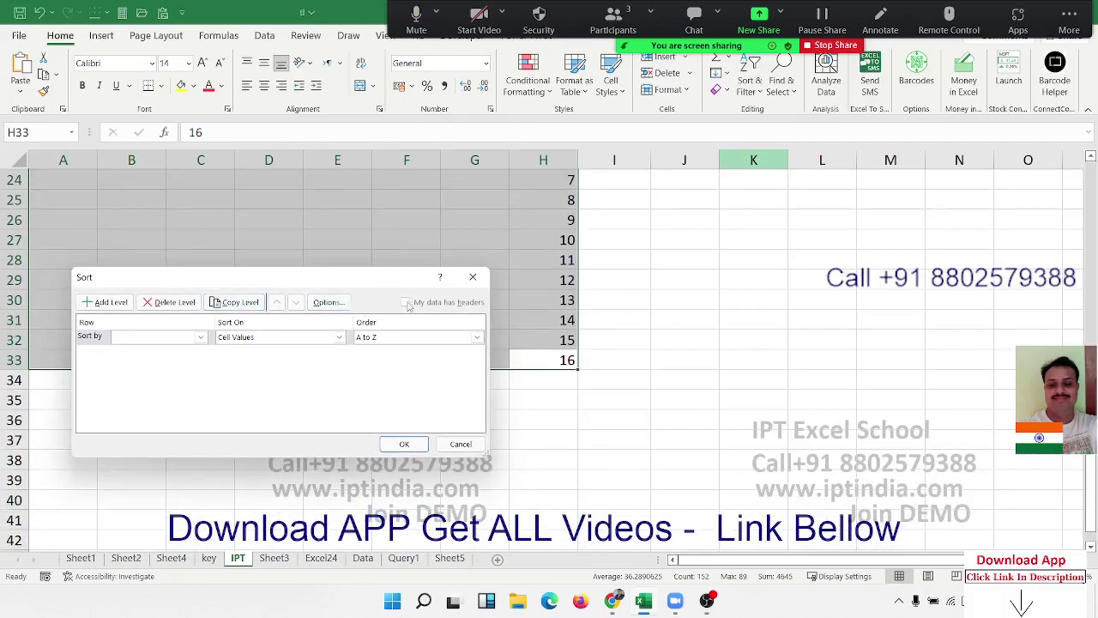
pyautogui.click(342, 305)
pyautogui.click(271, 361)
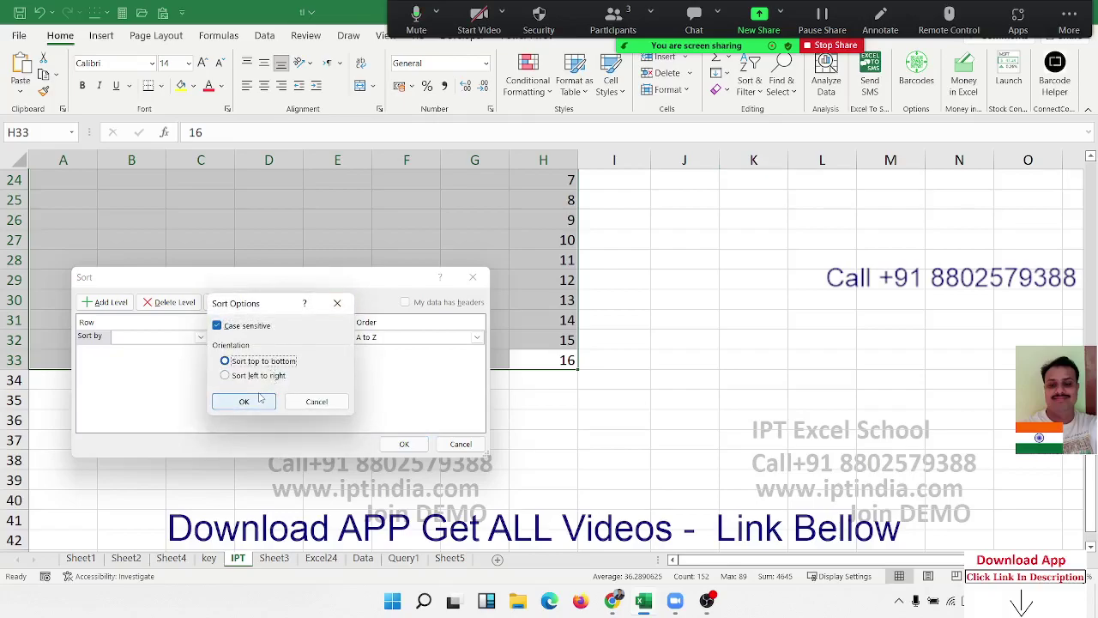
pyautogui.click(258, 400)
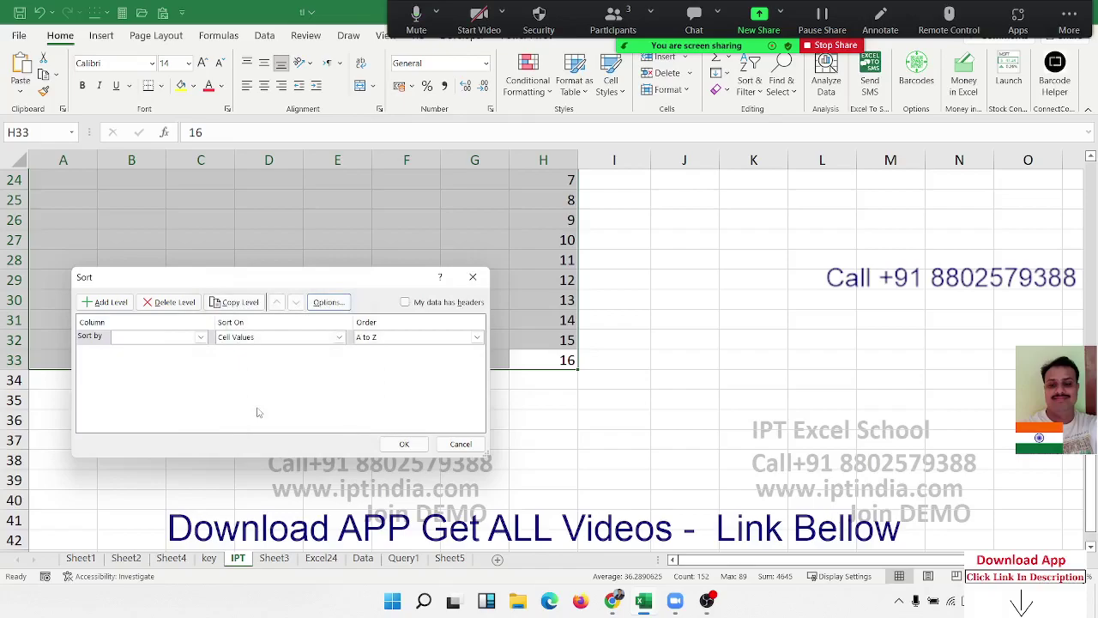
pyautogui.click(427, 303)
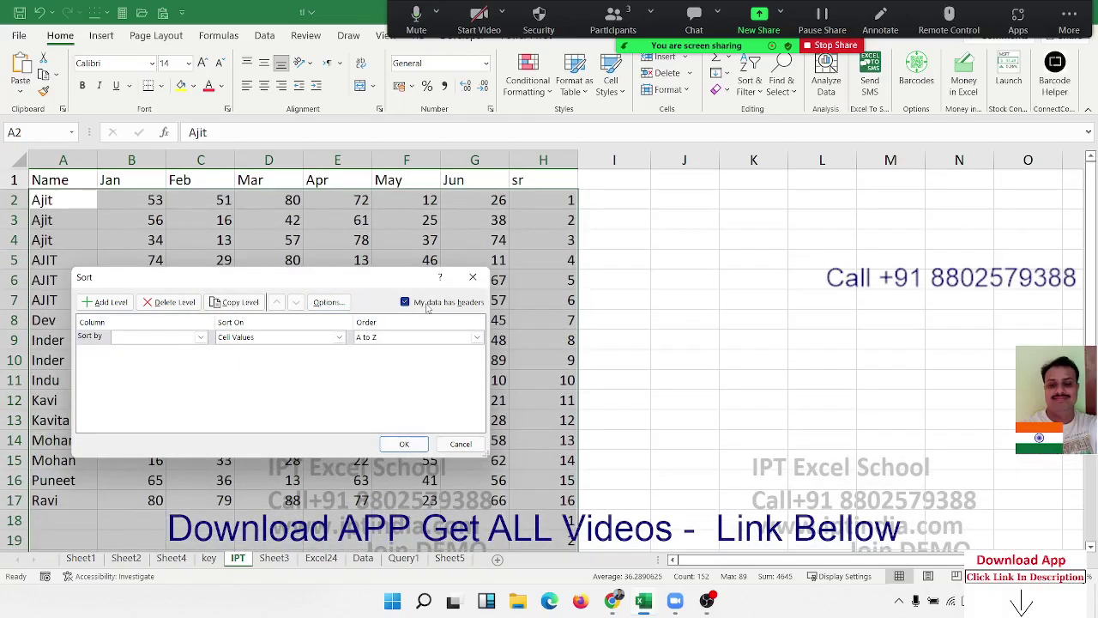
pyautogui.click(200, 337)
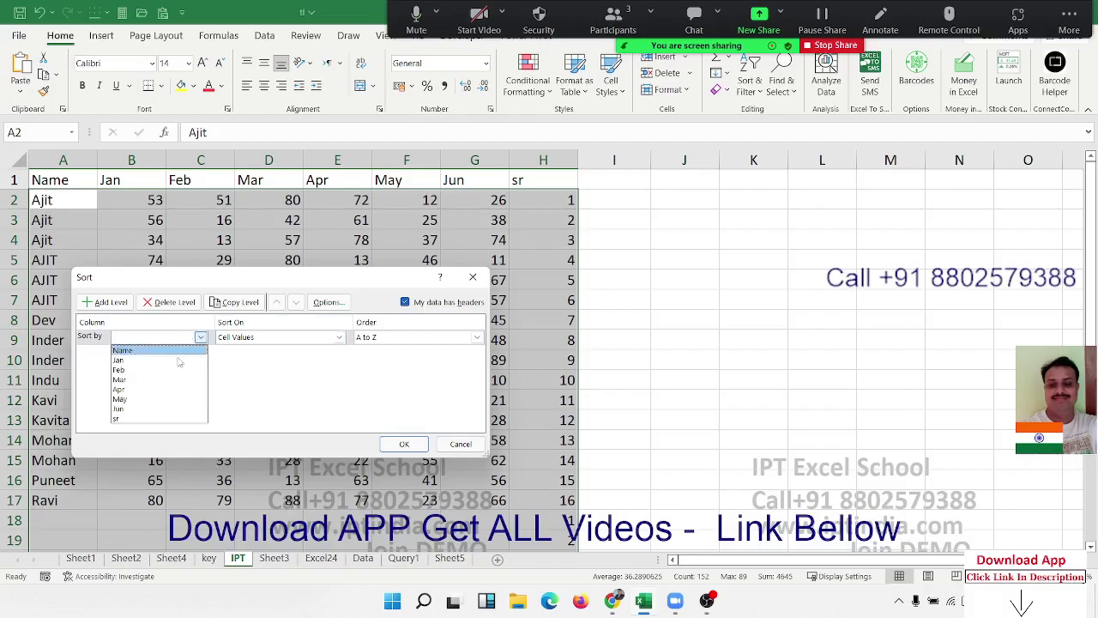
pyautogui.click(152, 418)
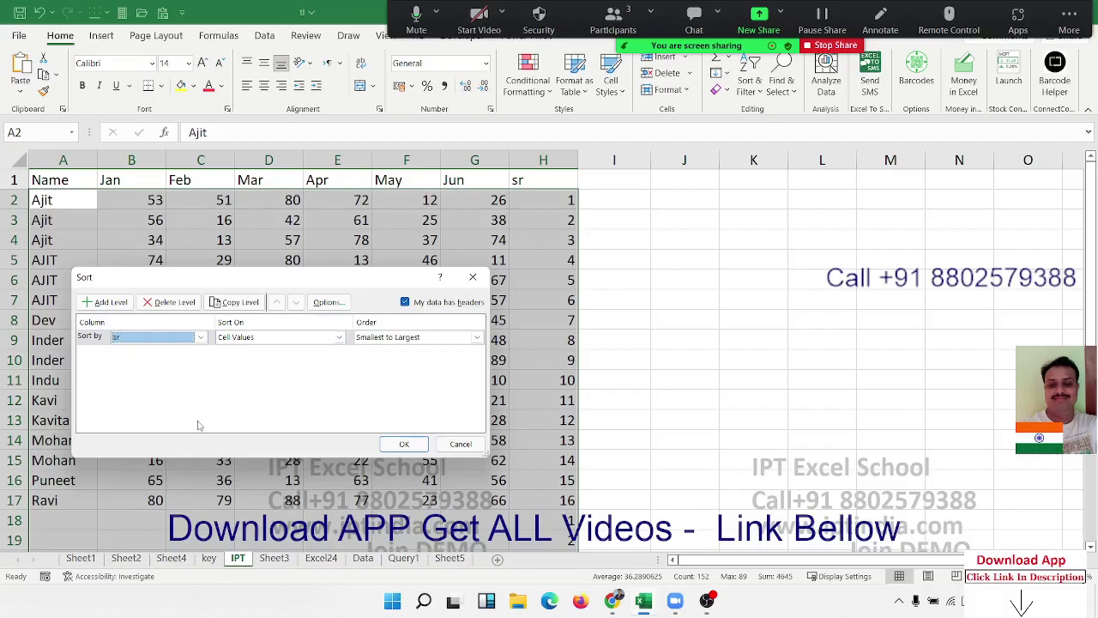
pyautogui.click(398, 446)
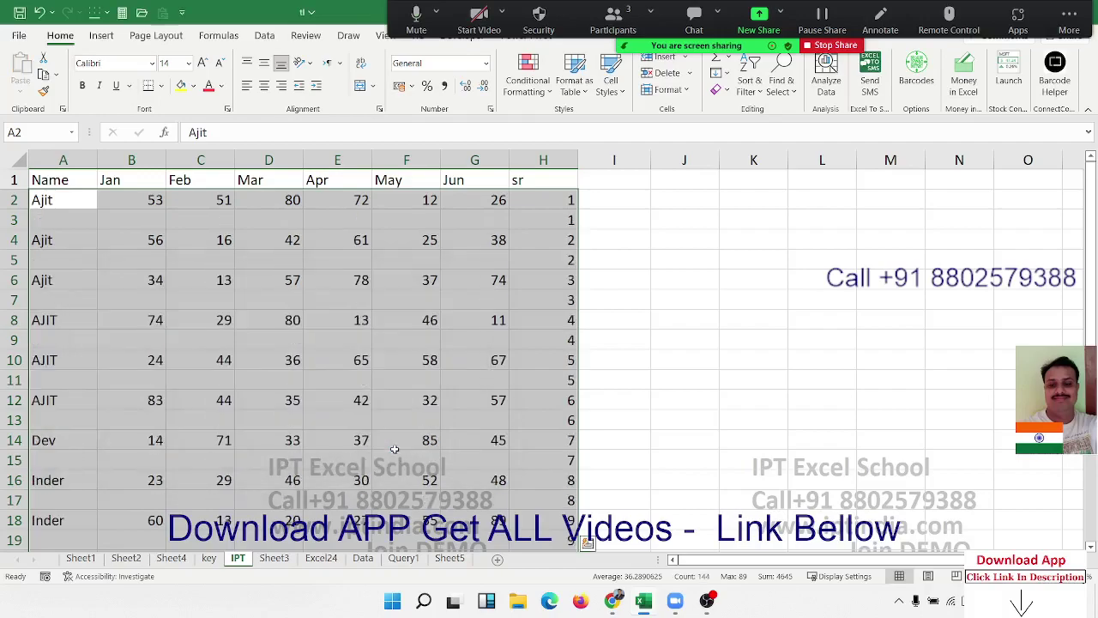
pyautogui.scroll(-3, 477, 391)
pyautogui.scroll(-3, 471, 393)
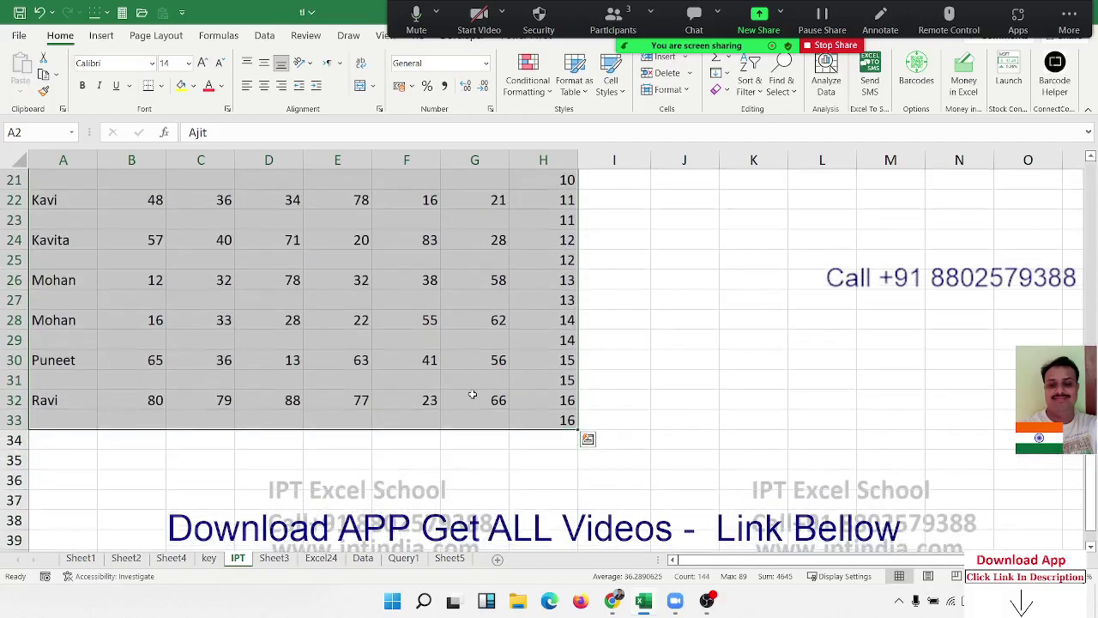
pyautogui.scroll(7, 471, 394)
# Clear the sr column, then paste the numbers back and re-sort ascending.
pyautogui.click(543, 161)
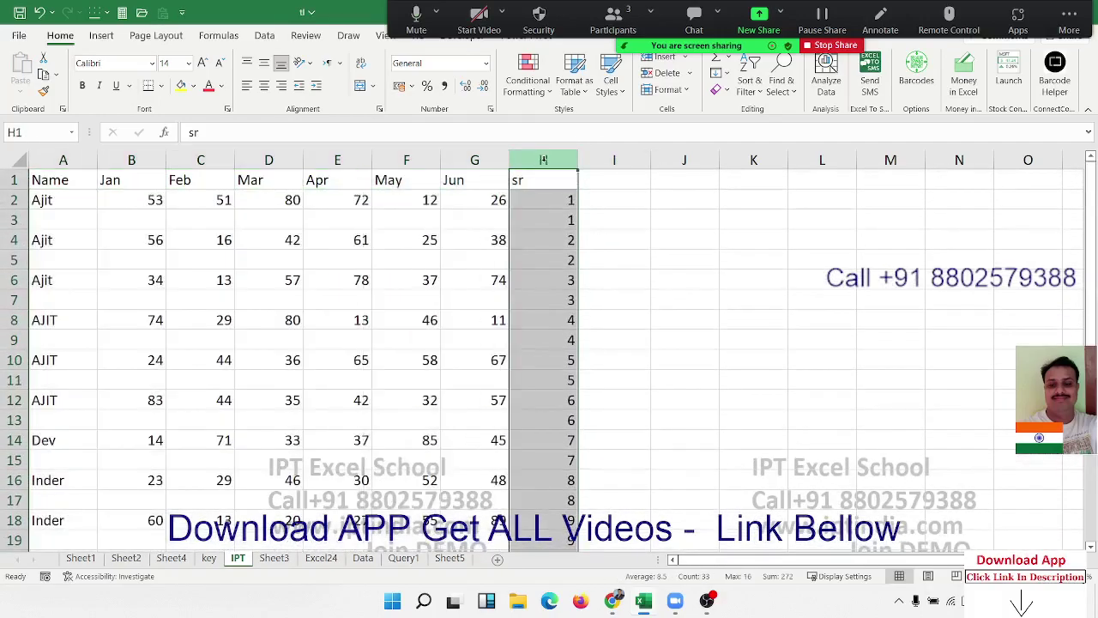
pyautogui.press('Delete')
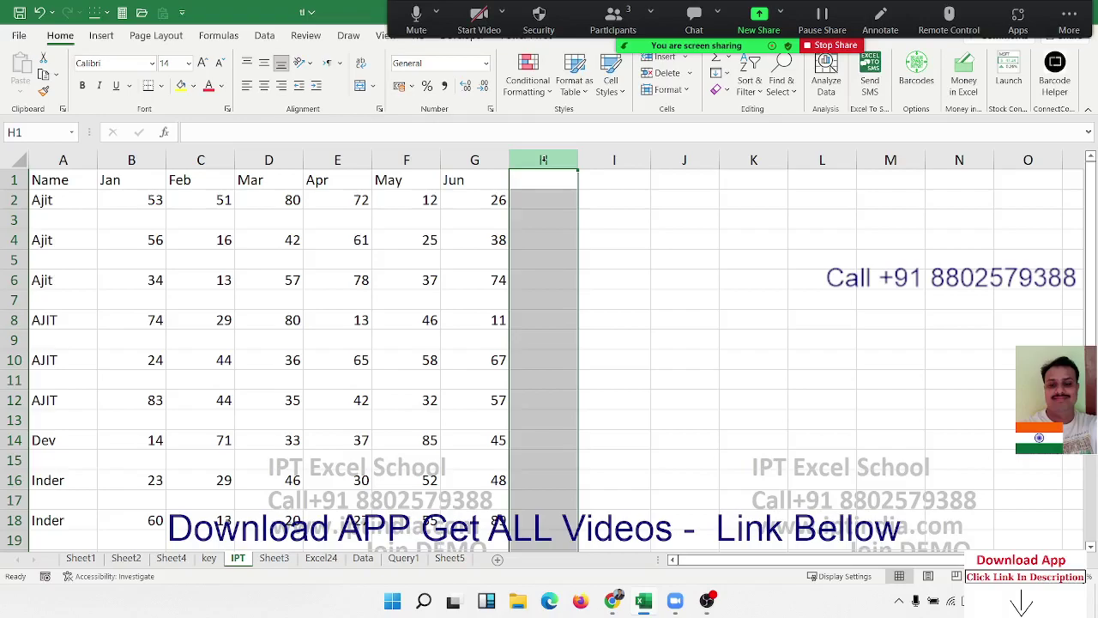
pyautogui.hotkey('ctrl', 'v')
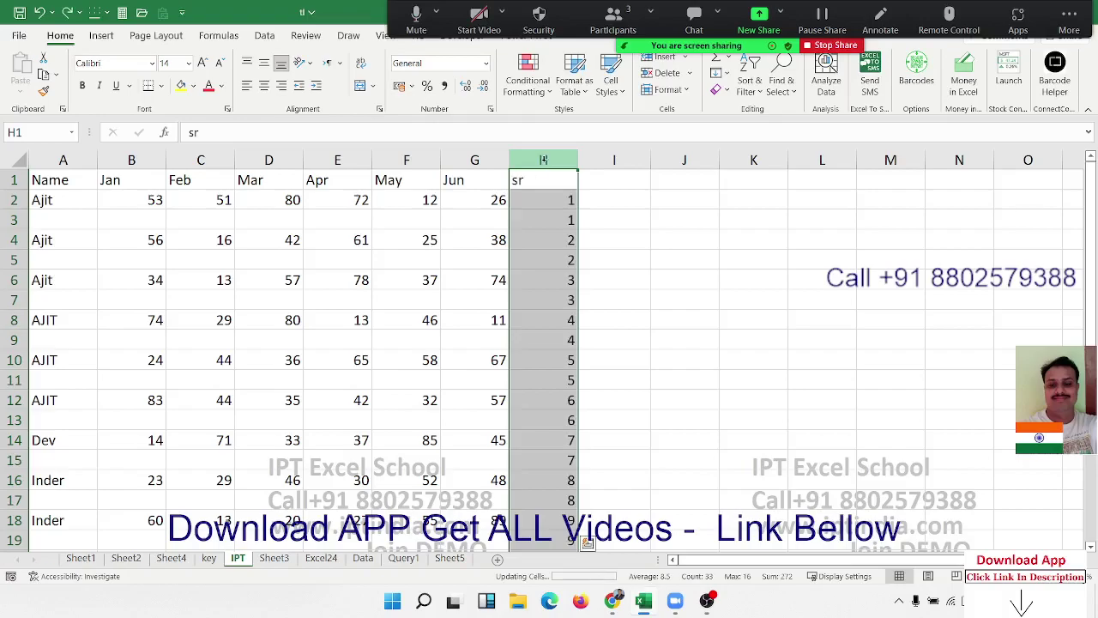
pyautogui.hotkey('alt', 'a')
pyautogui.press('s')
pyautogui.press('a')
# Clear the sr column H again and select the whole table.
pyautogui.click(542, 161)
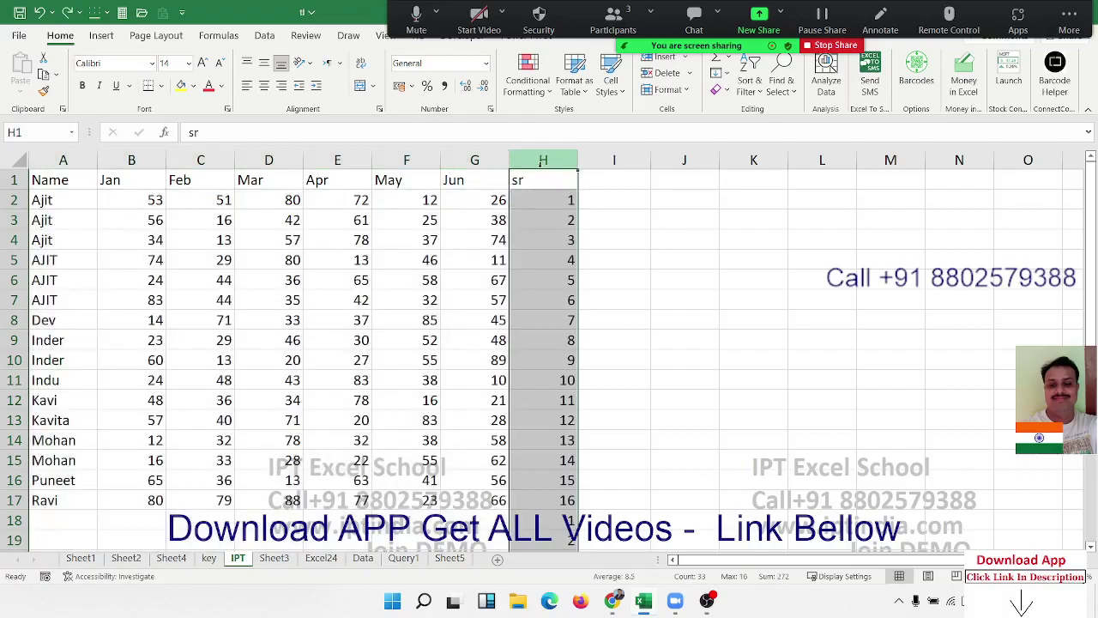
pyautogui.press('Delete')
pyautogui.hotkey('ctrl', 'Home')
pyautogui.hotkey('ctrl', 'a')
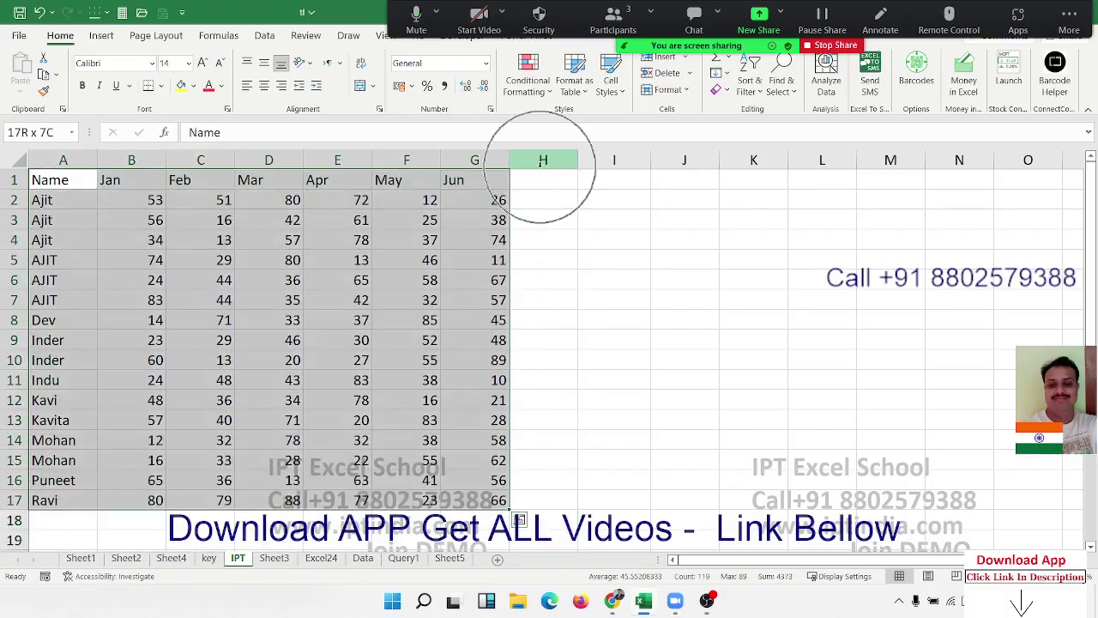
pyautogui.hotkey('ctrl', 'q')
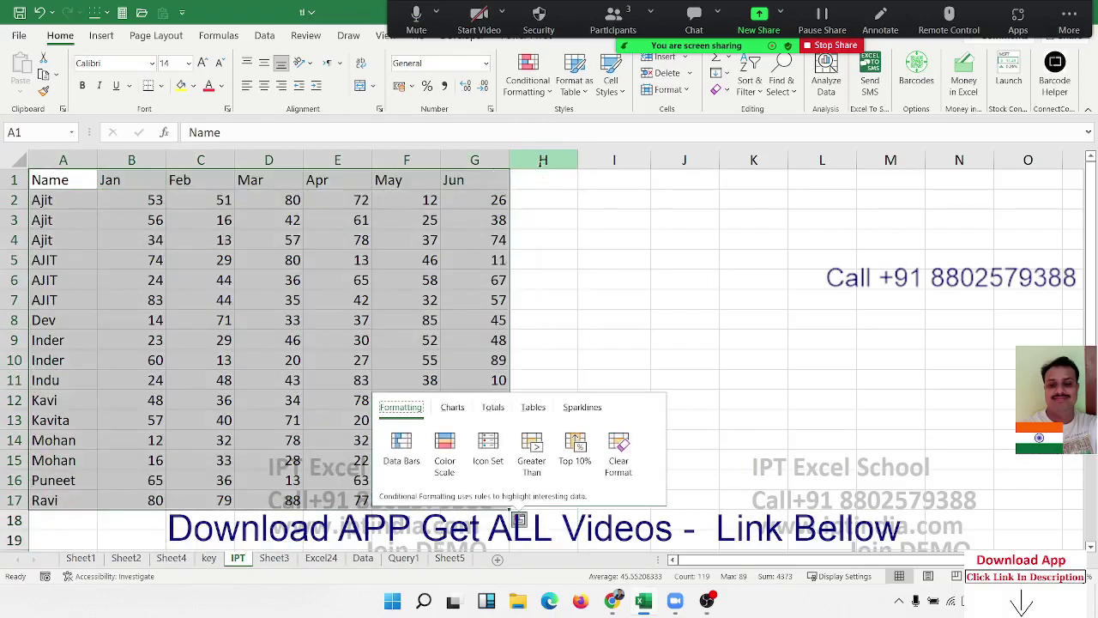
pyautogui.click(296, 194)
pyautogui.moveTo(84, 180); pyautogui.dragTo(459, 199)
pyautogui.hotkey('ctrl', 'c')
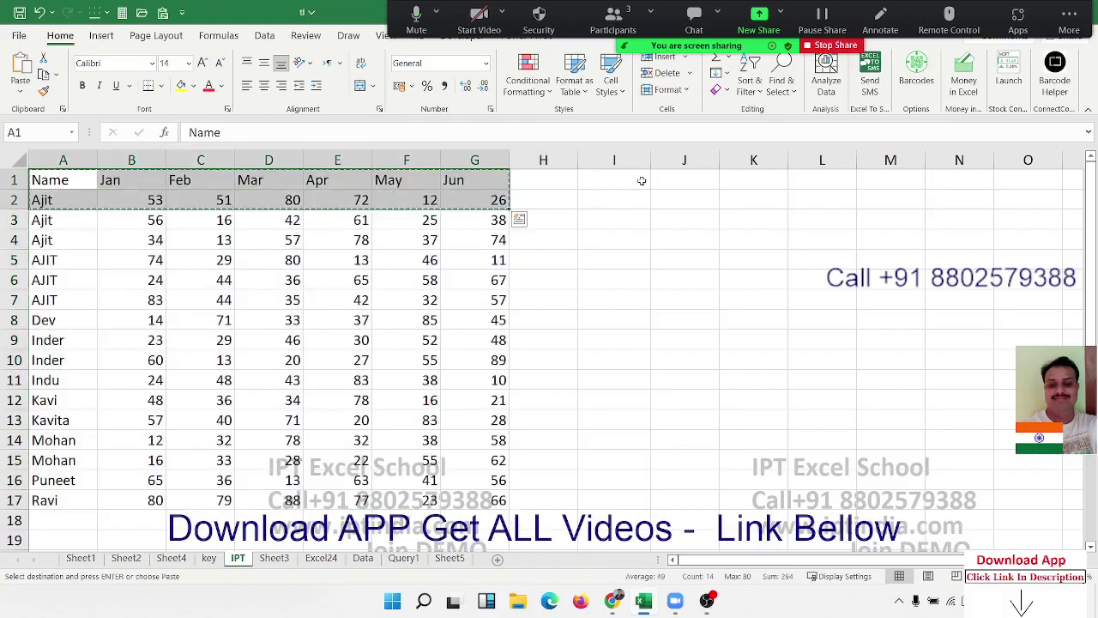
pyautogui.click(665, 178)
pyautogui.hotkey('ctrl', 'v')
pyautogui.press('Escape')
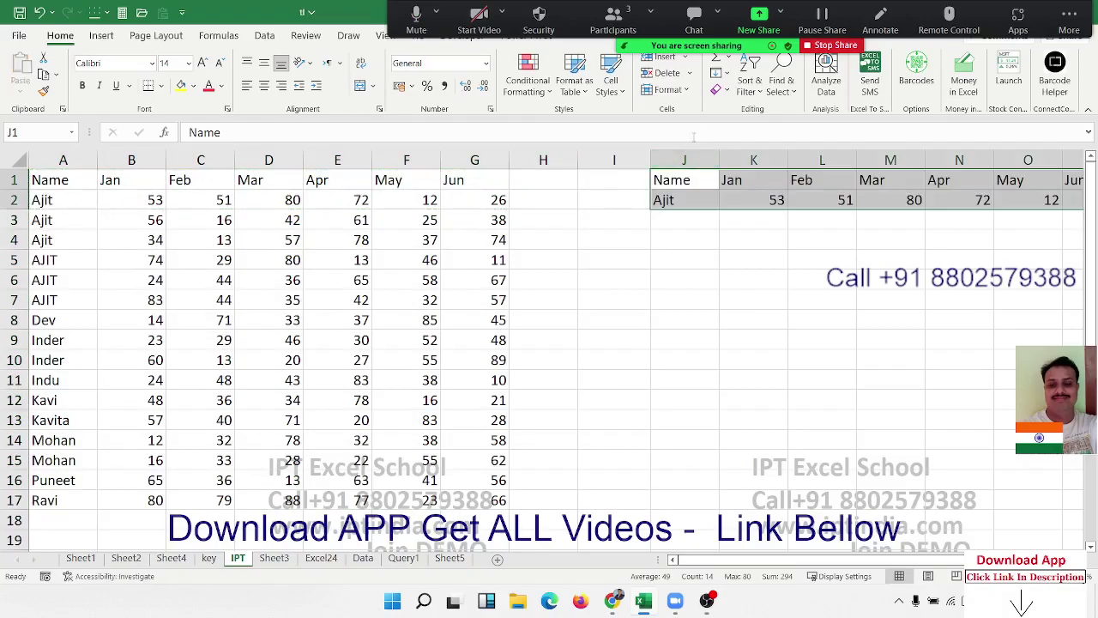
pyautogui.click(747, 179)
pyautogui.moveTo(747, 180); pyautogui.dragTo(1053, 201)
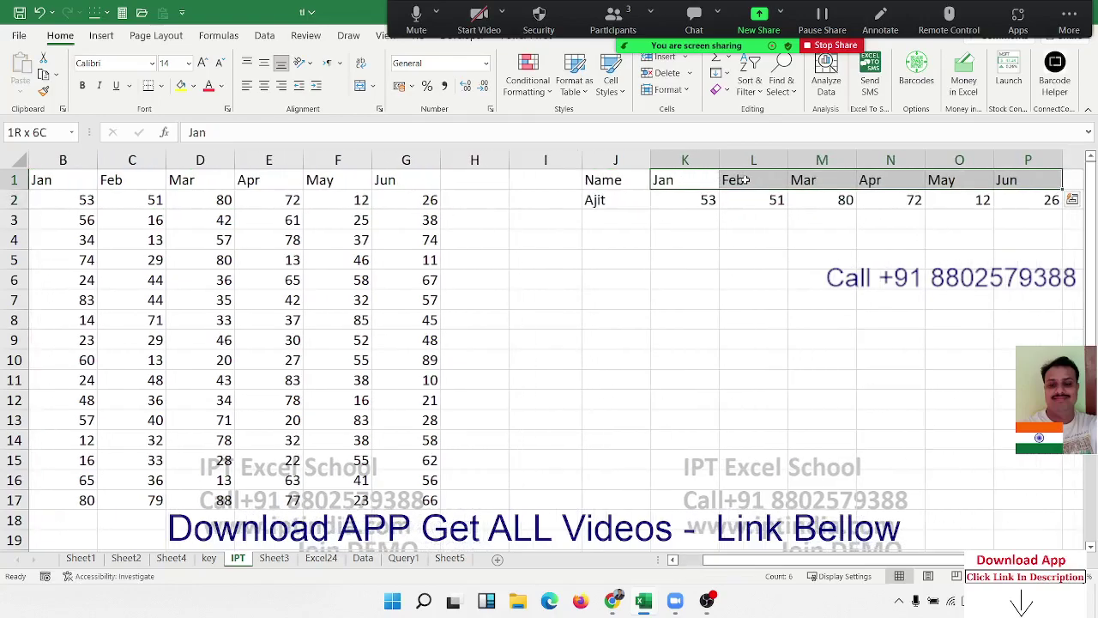
pyautogui.click(720, 72)
pyautogui.click(751, 73)
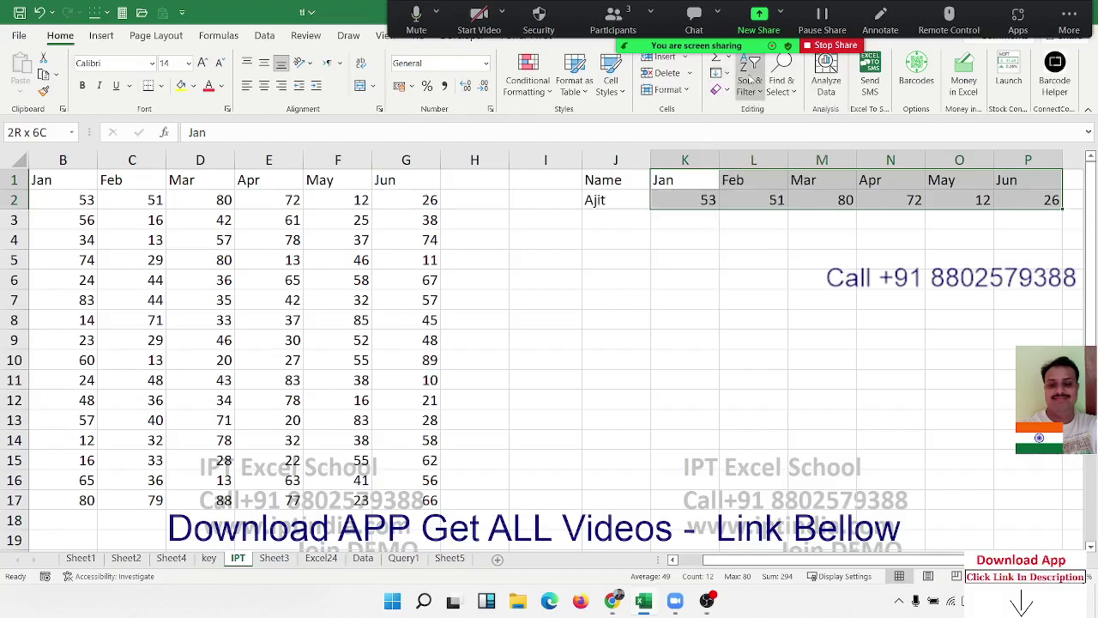
pyautogui.click(750, 73)
pyautogui.click(782, 152)
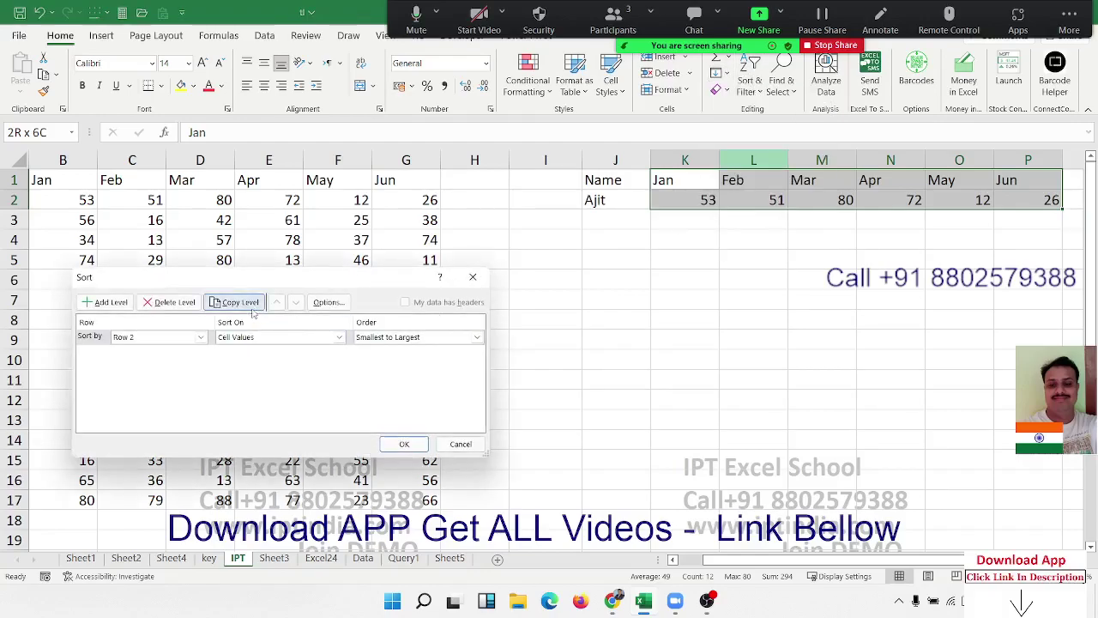
pyautogui.click(328, 302)
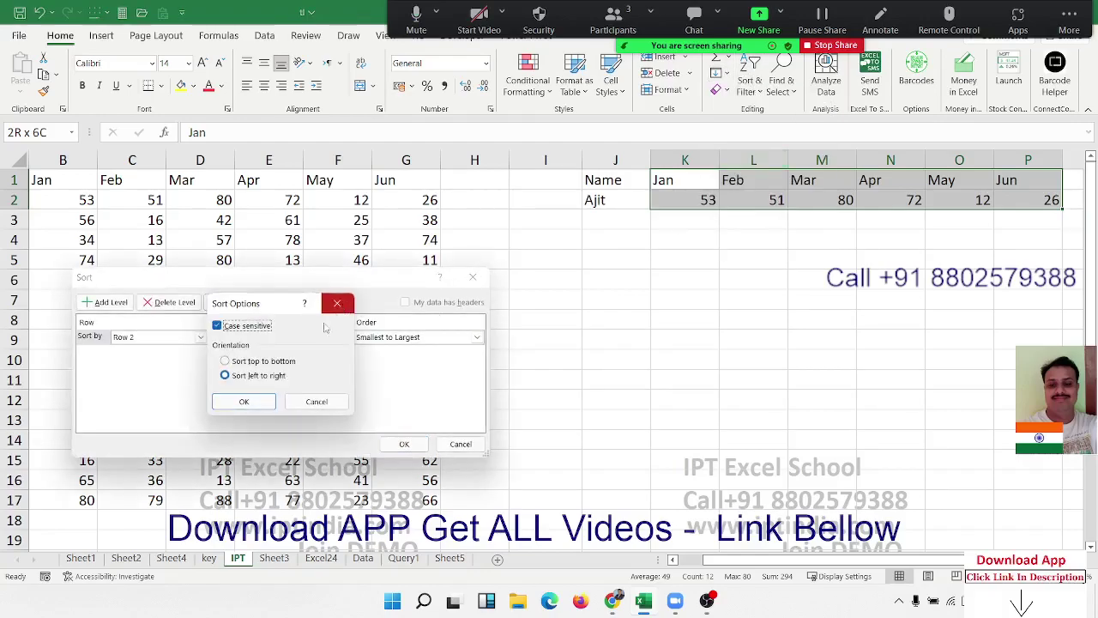
pyautogui.click(244, 378)
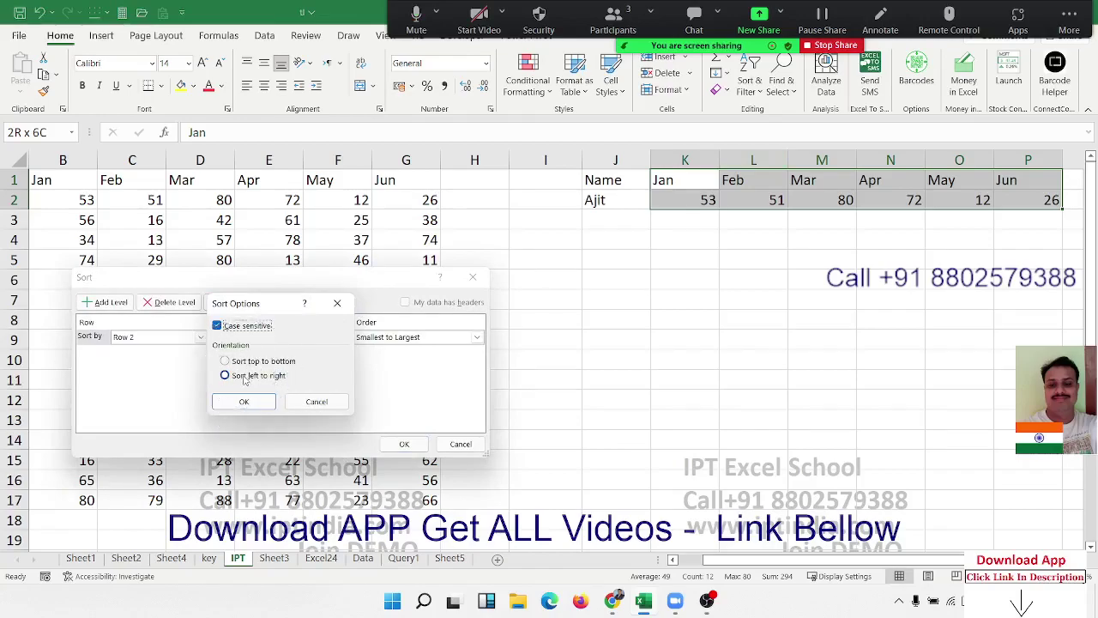
pyautogui.click(244, 400)
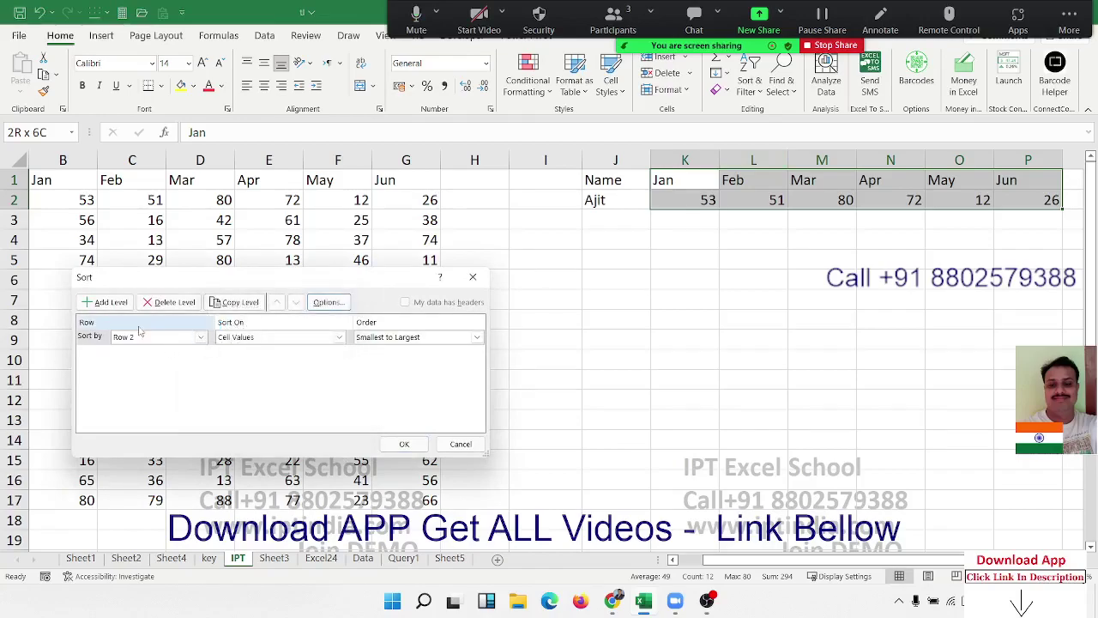
pyautogui.click(142, 338)
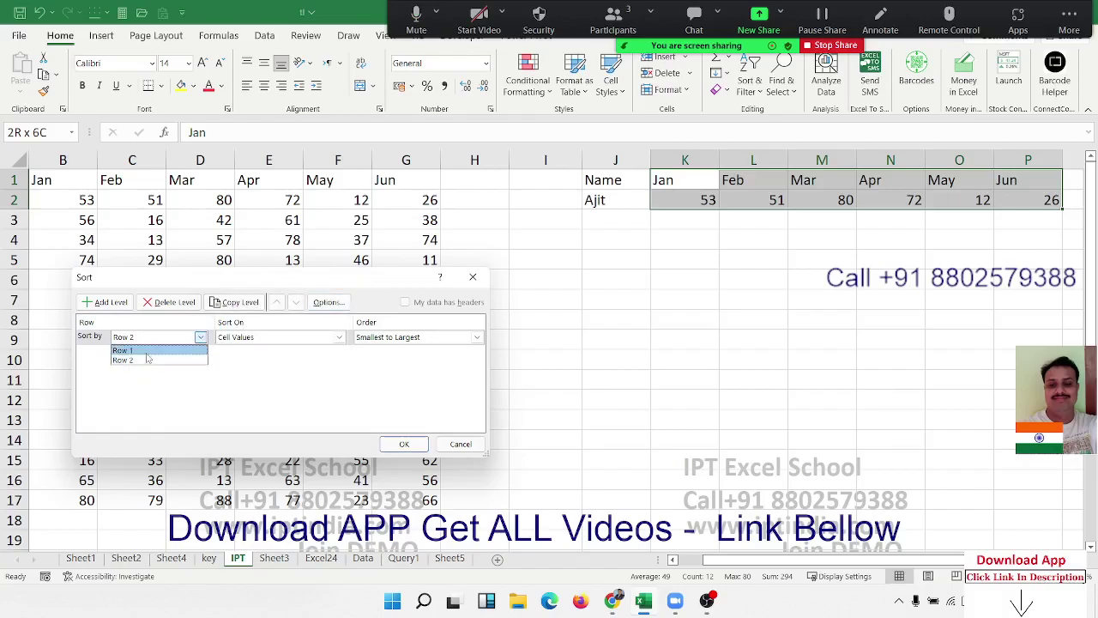
pyautogui.click(147, 360)
pyautogui.click(403, 443)
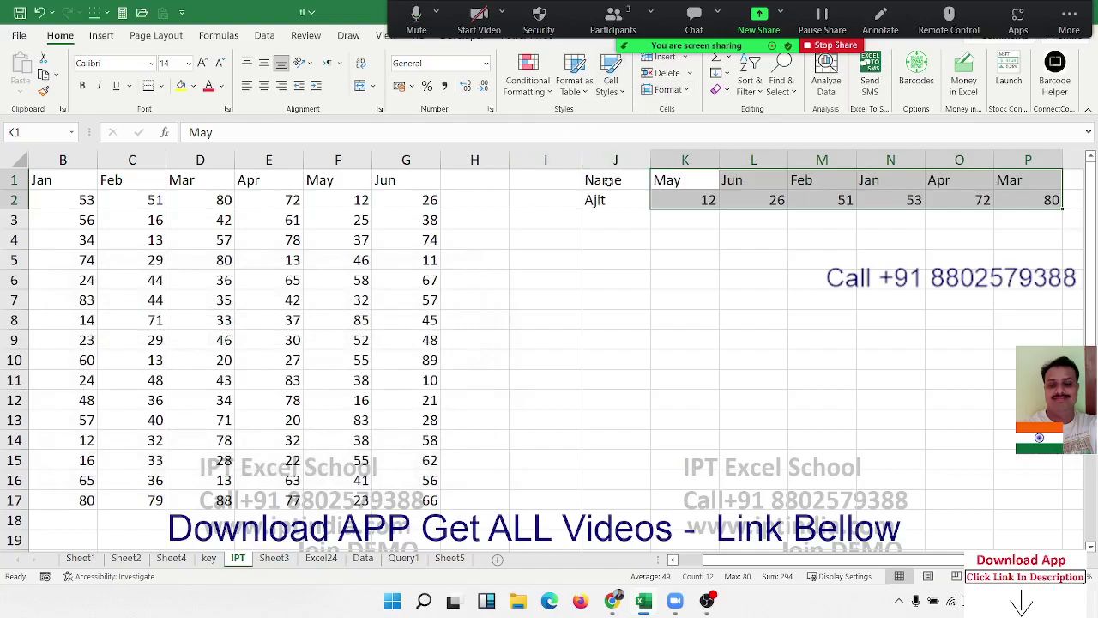
pyautogui.moveTo(607, 181); pyautogui.dragTo(1020, 193)
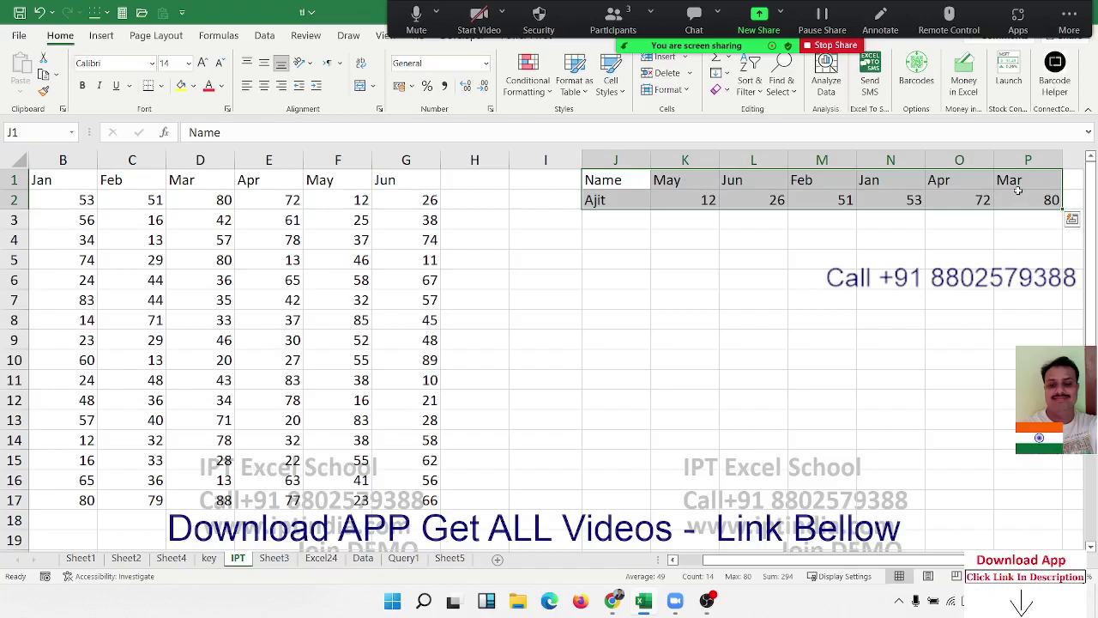
# Delete the sorted J1:P2 copy and move to the first empty column H.
pyautogui.press('Delete')
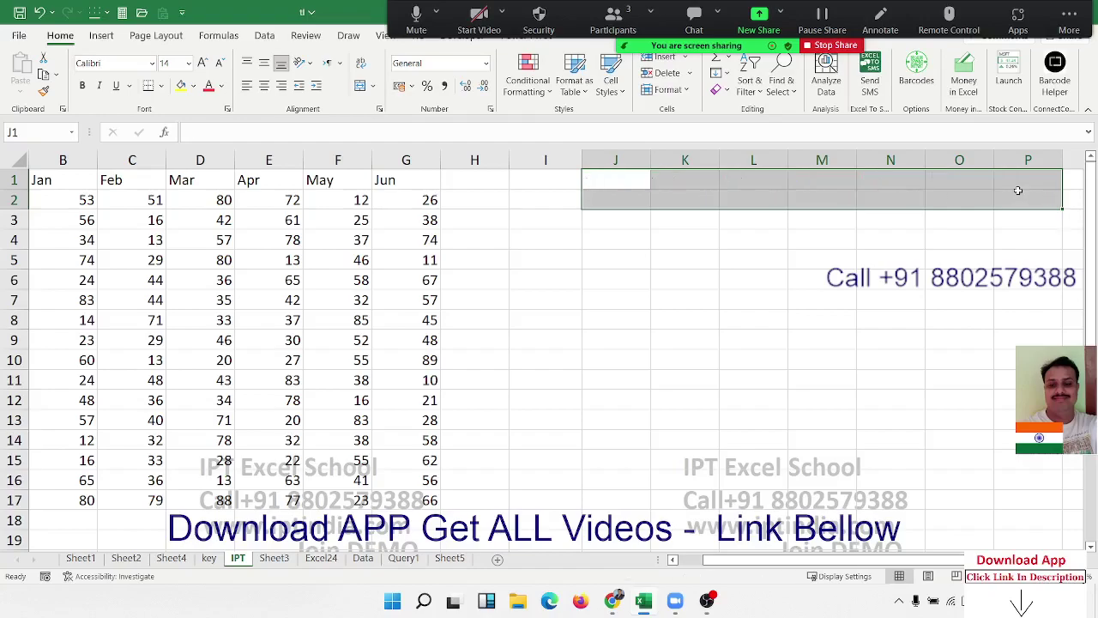
pyautogui.hotkey('ctrl', 'Left')
pyautogui.hotkey('ctrl', 'Left')
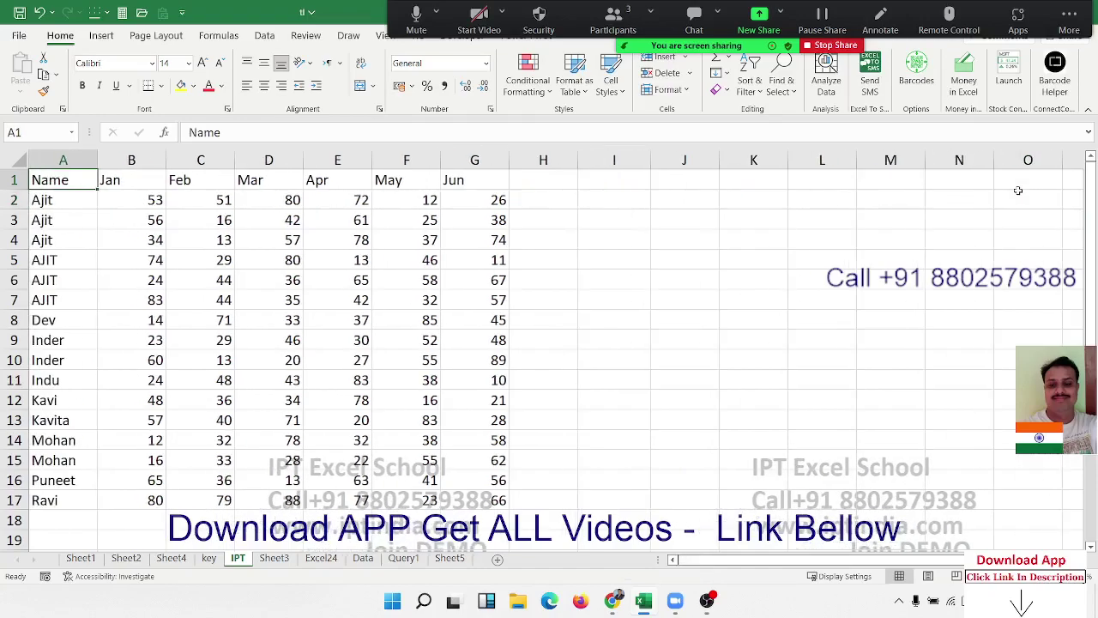
pyautogui.press('Down')
pyautogui.press('Up')
pyautogui.press('Right')
pyautogui.press('Right')
pyautogui.press('Right')
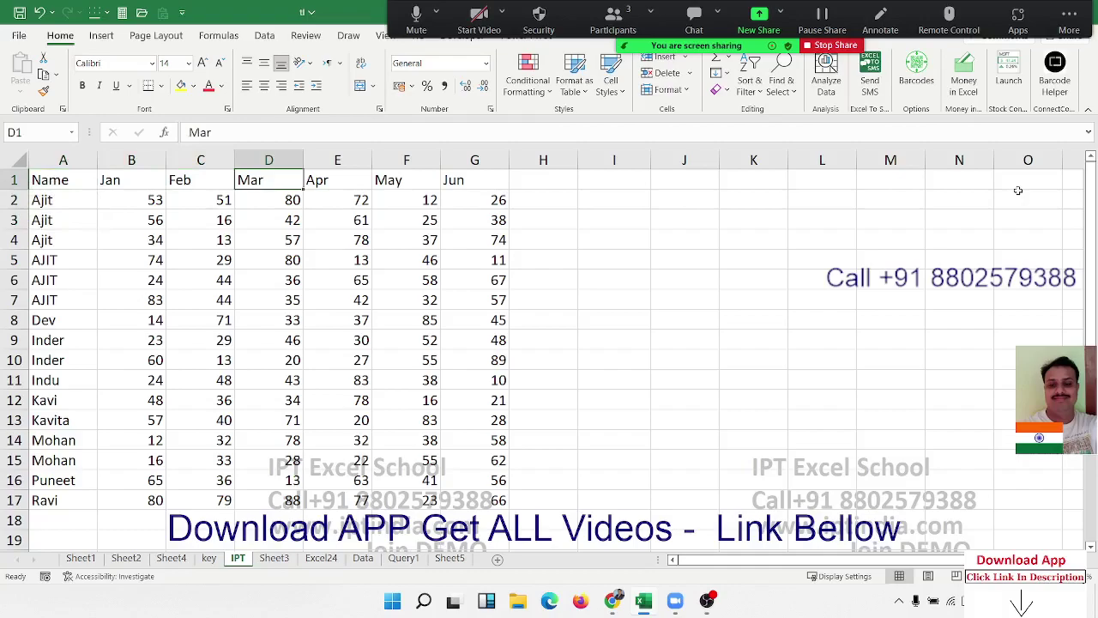
pyautogui.press('Right')
pyautogui.press('Right')
pyautogui.press('Right')
pyautogui.press('Right')
pyautogui.press('Left')
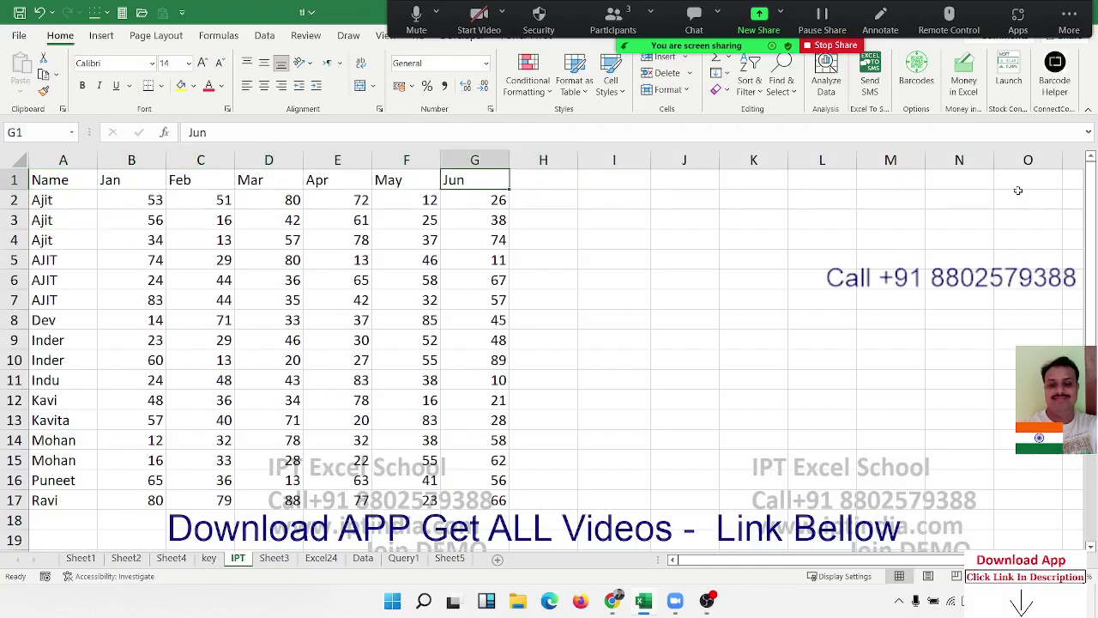
pyautogui.press('Right')
# Add an sr header in H1, fill 1–16 down to row 17, and copy it.
pyautogui.write('sr')
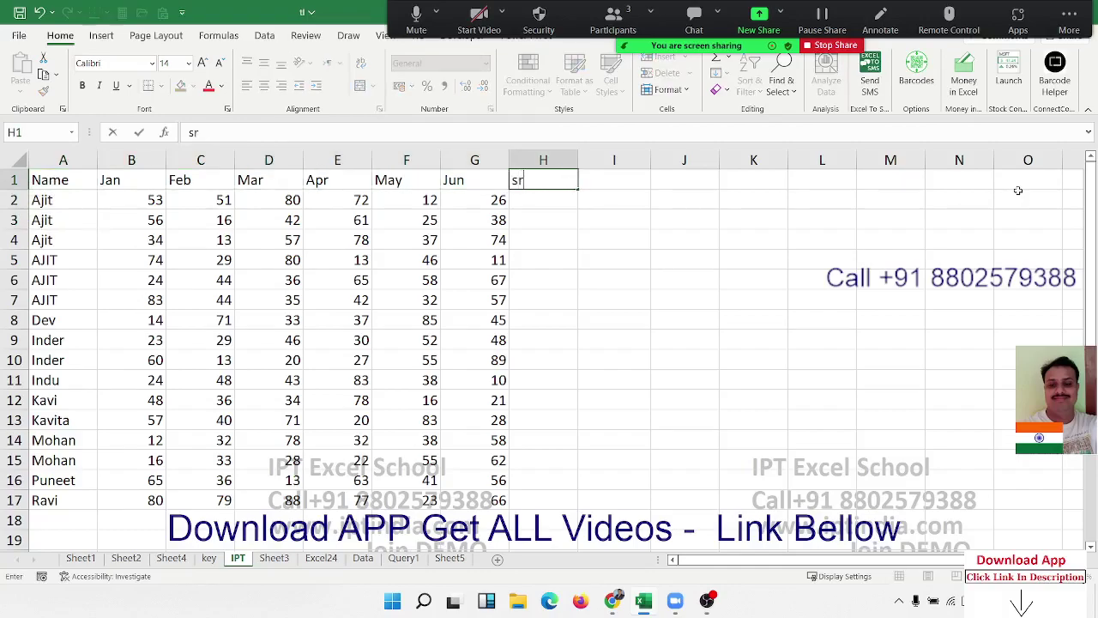
pyautogui.press('Return')
pyautogui.write('1')
pyautogui.press('Return')
pyautogui.write('2')
pyautogui.press('Return')
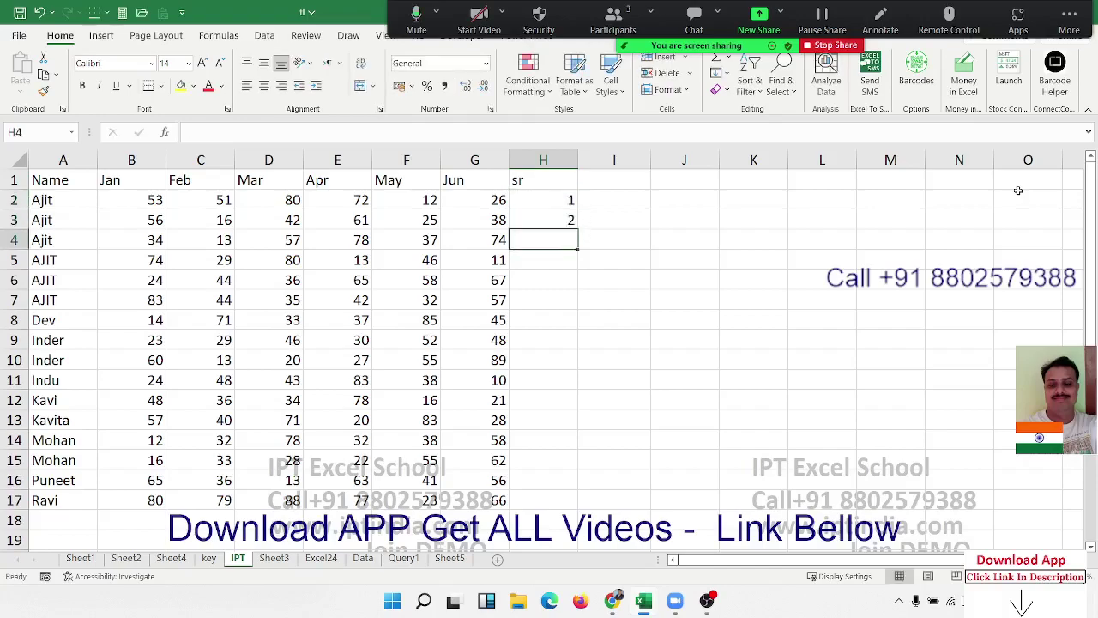
pyautogui.press('Up')
pyautogui.press('Up')
pyautogui.hotkey('shift', 'Down')
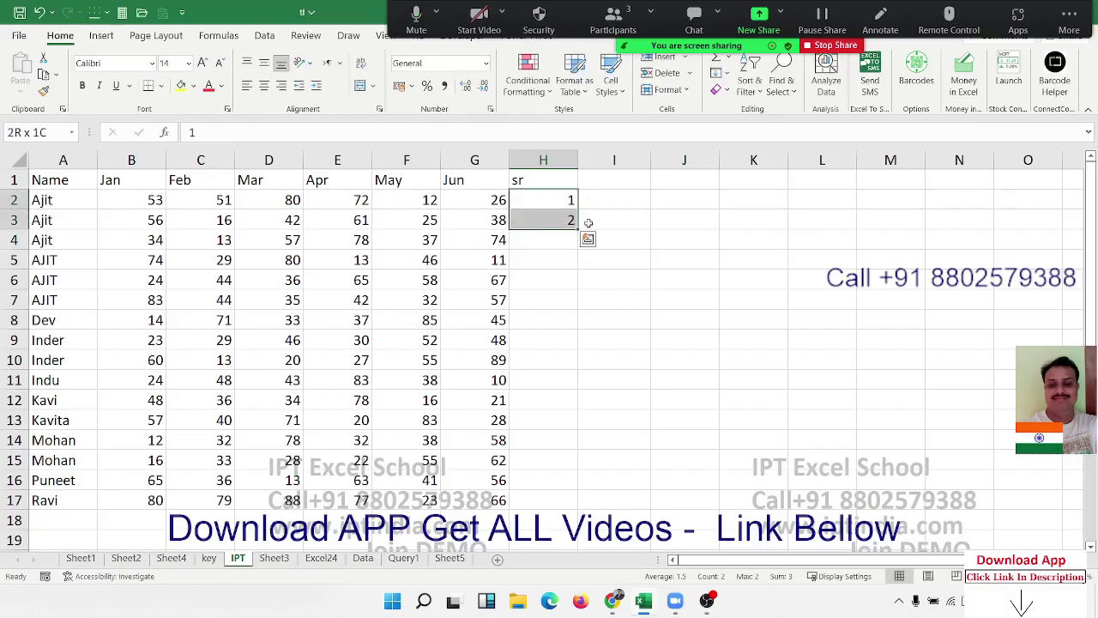
pyautogui.doubleClick(578, 230)
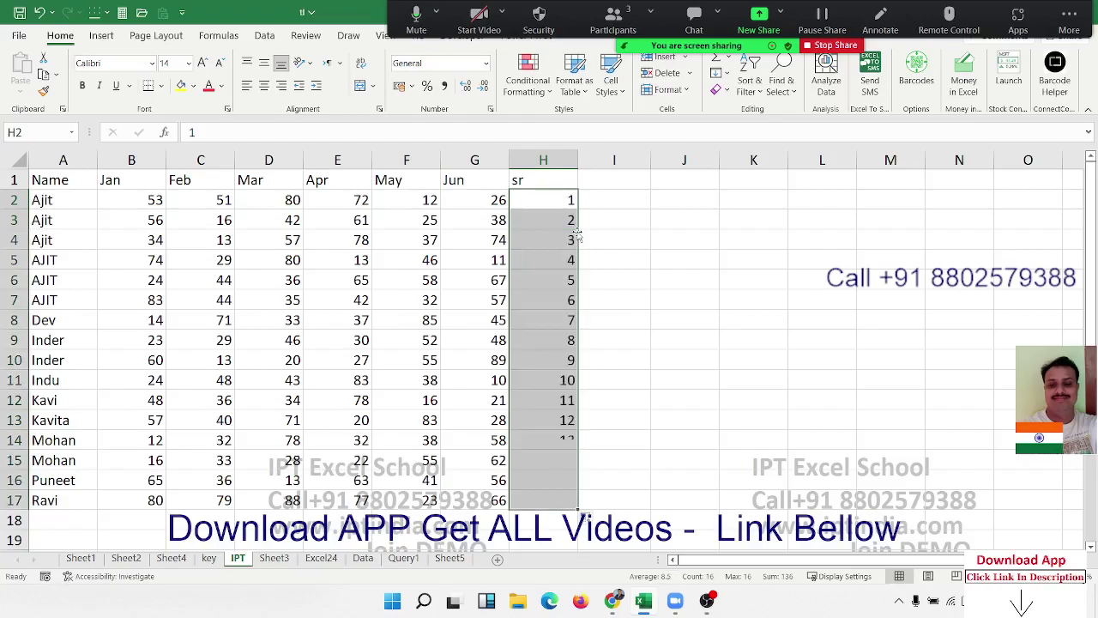
pyautogui.hotkey('ctrl', 'c')
# Paste a second 1–16 run at H18 and select A1:H33.
pyautogui.hotkey('ctrl', 'Down')
pyautogui.press('Down')
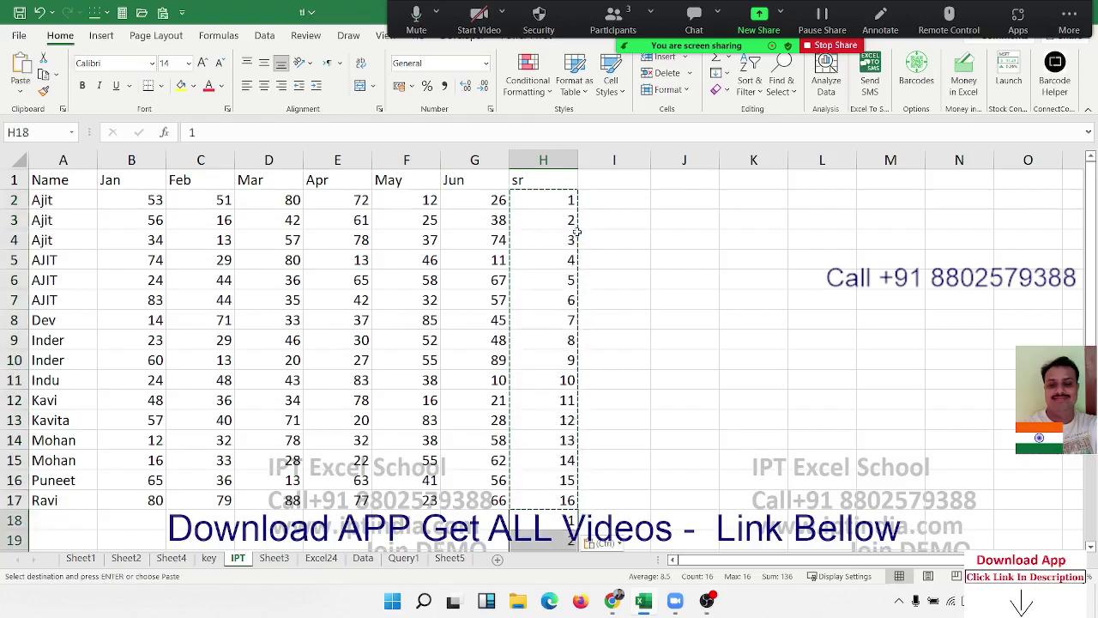
pyautogui.hotkey('ctrl', 'v')
pyautogui.hotkey('ctrl', 'Down')
pyautogui.hotkey('ctrl', 'shift', 'Left')
pyautogui.hotkey('ctrl', 'shift', 'Up')
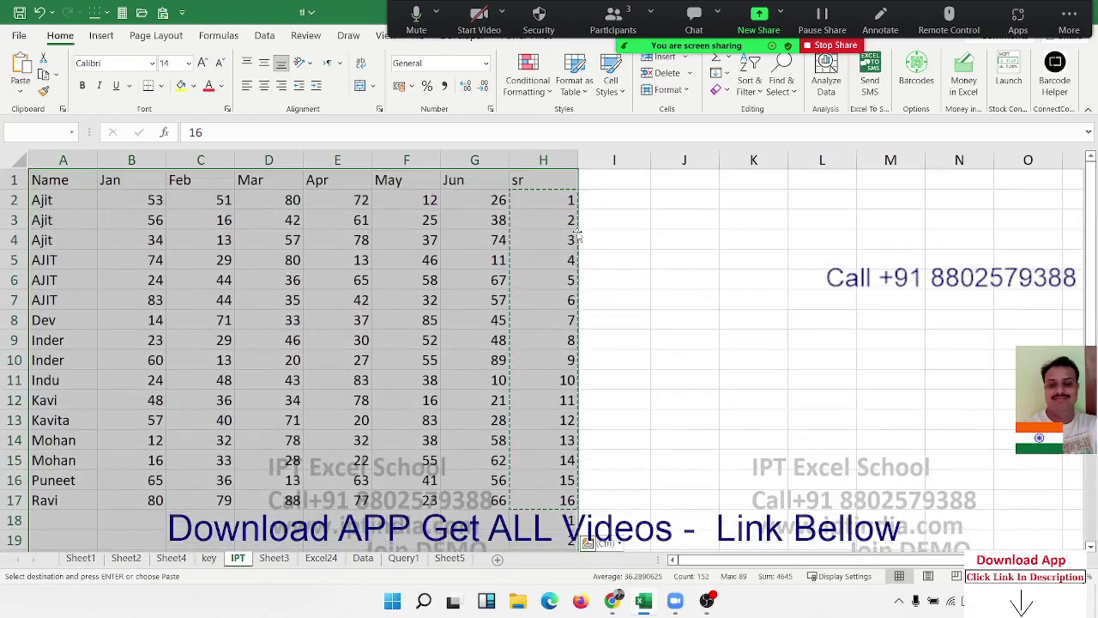
# Open Custom Sort and set the orientation to sort top to bottom.
pyautogui.click(751, 86)
pyautogui.click(759, 149)
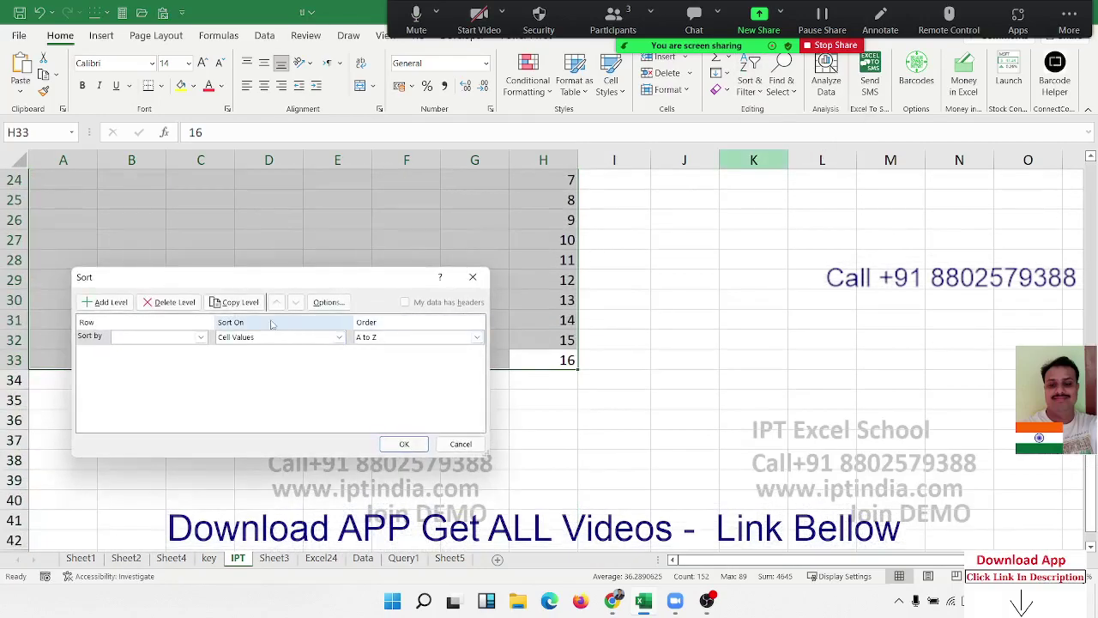
pyautogui.click(162, 336)
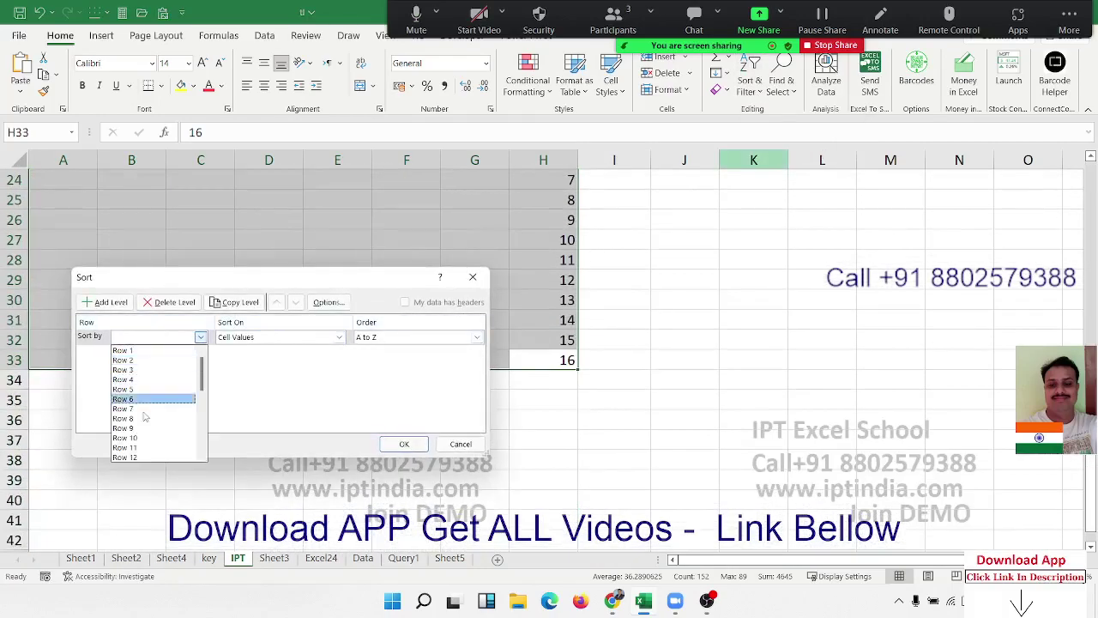
pyautogui.click(328, 302)
pyautogui.click(328, 302)
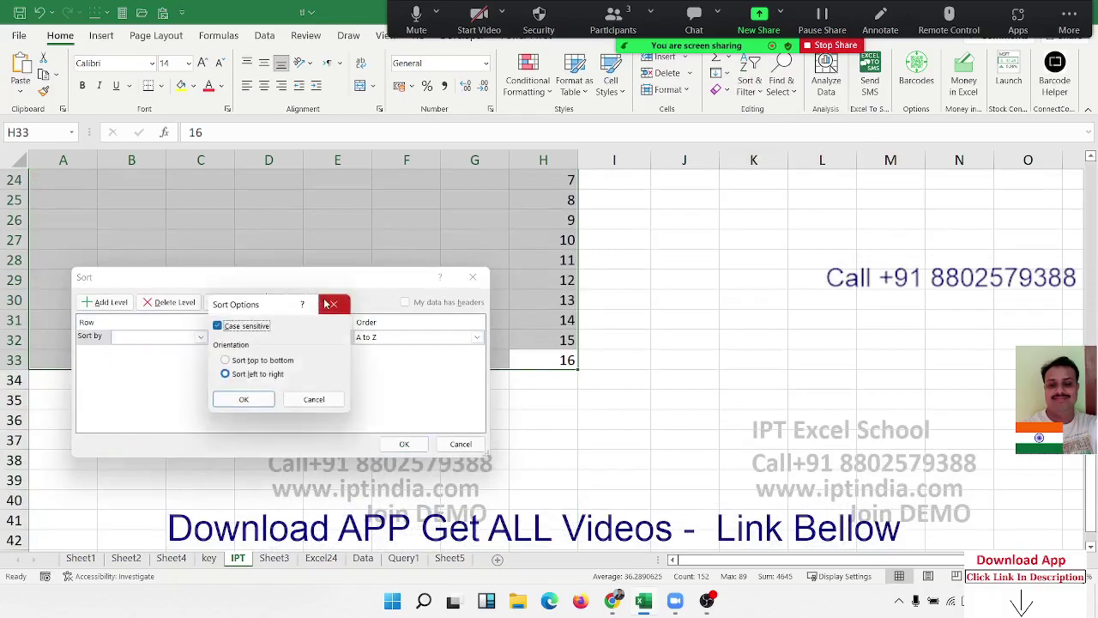
pyautogui.click(224, 360)
pyautogui.click(243, 400)
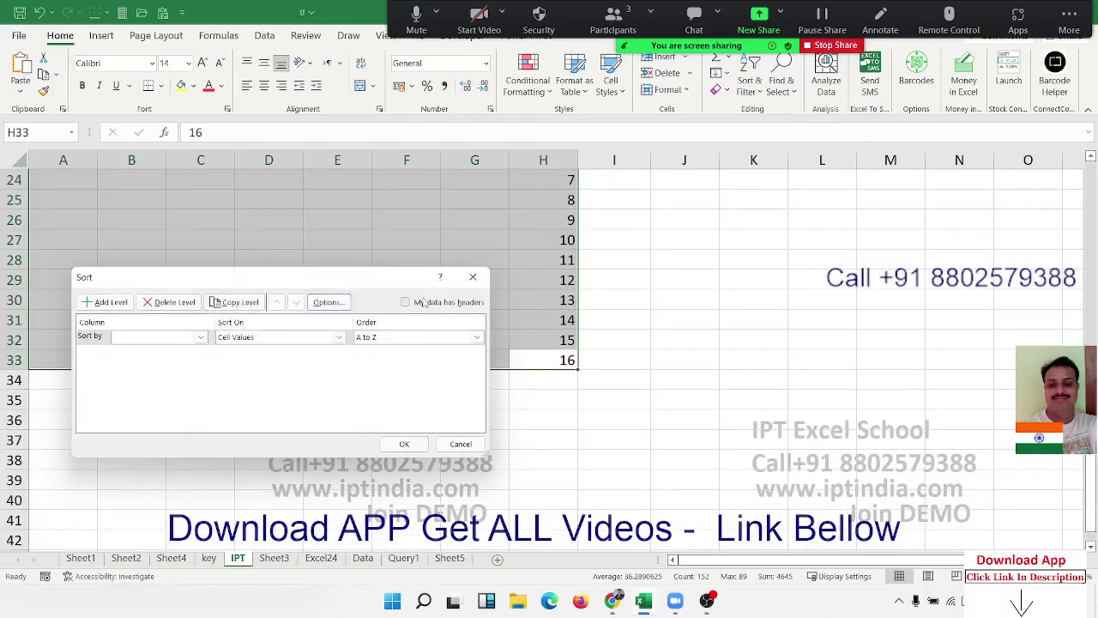
# Treat row 1 as headers and sort by sr, smallest to largest.
pyautogui.click(418, 302)
pyautogui.click(170, 338)
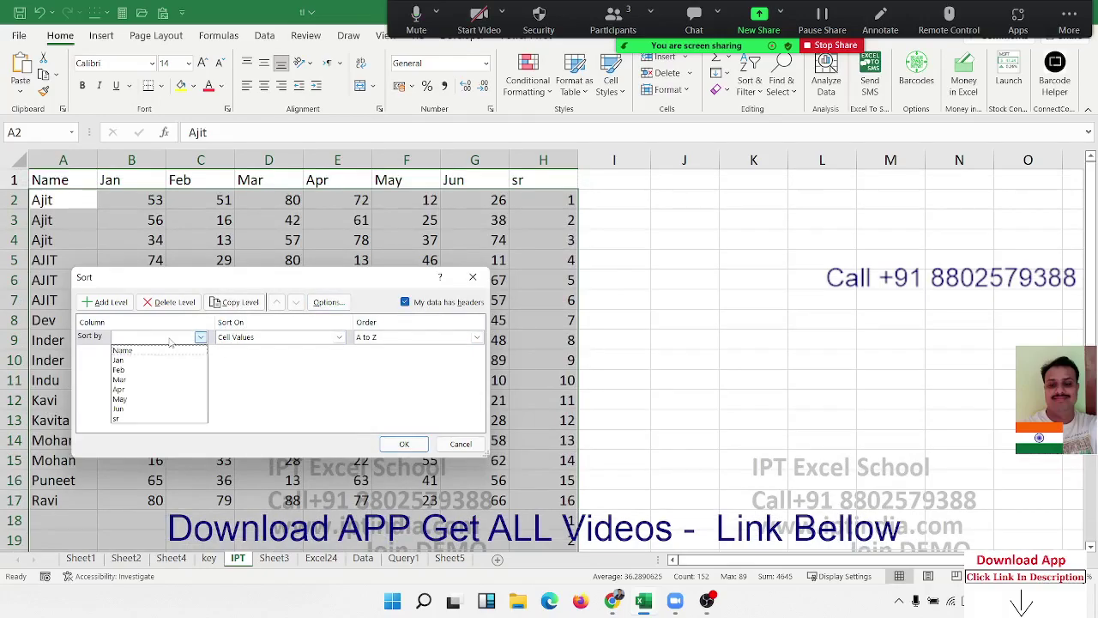
pyautogui.click(145, 410)
pyautogui.click(146, 337)
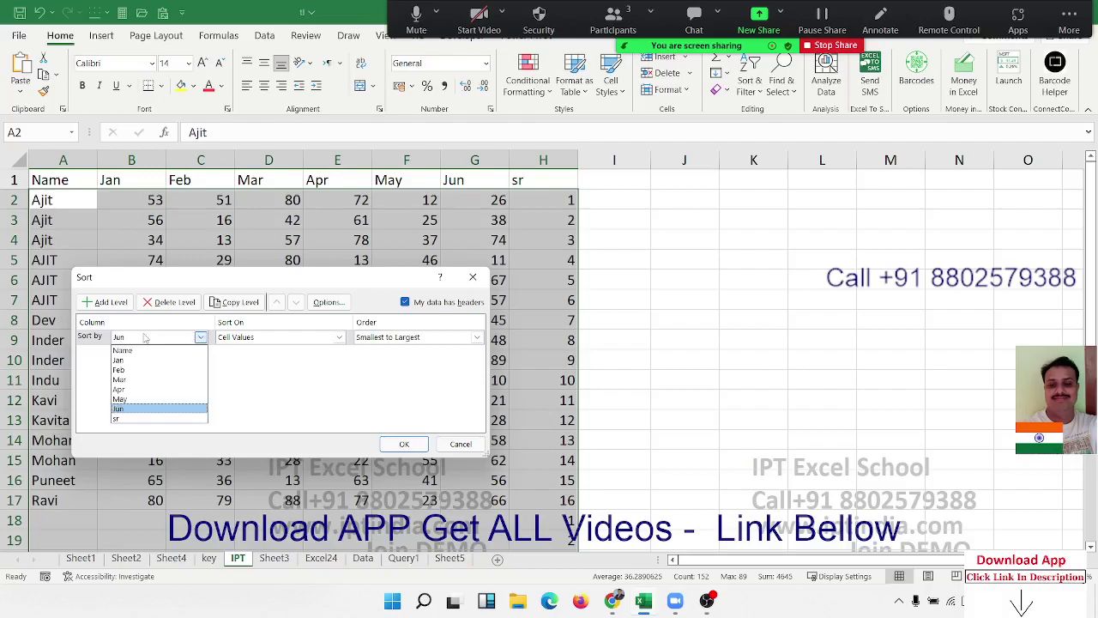
pyautogui.click(141, 419)
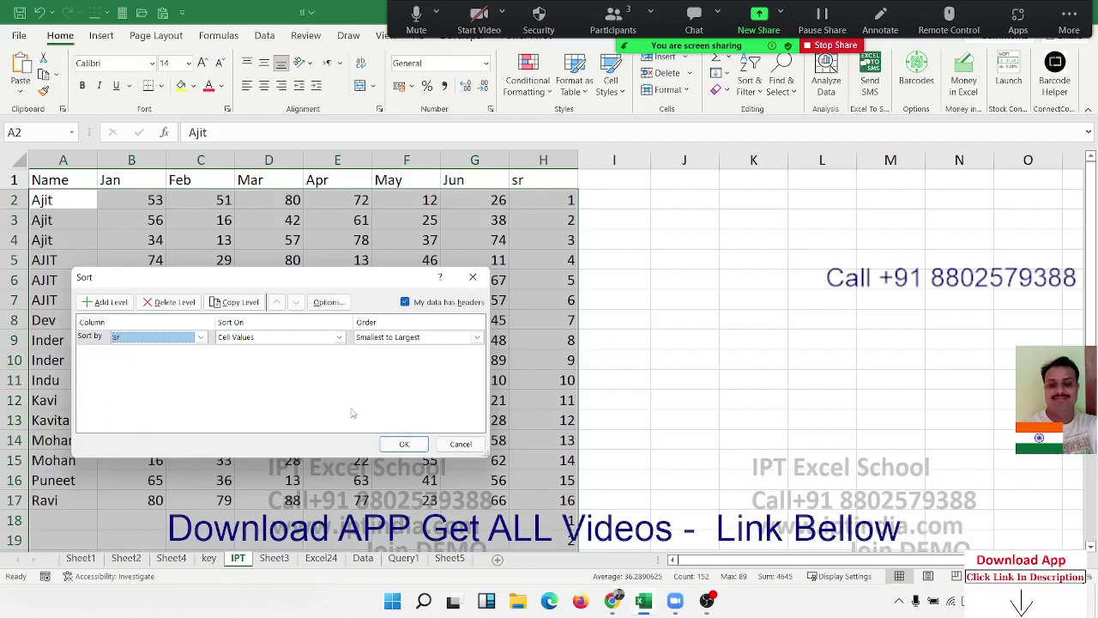
pyautogui.click(414, 445)
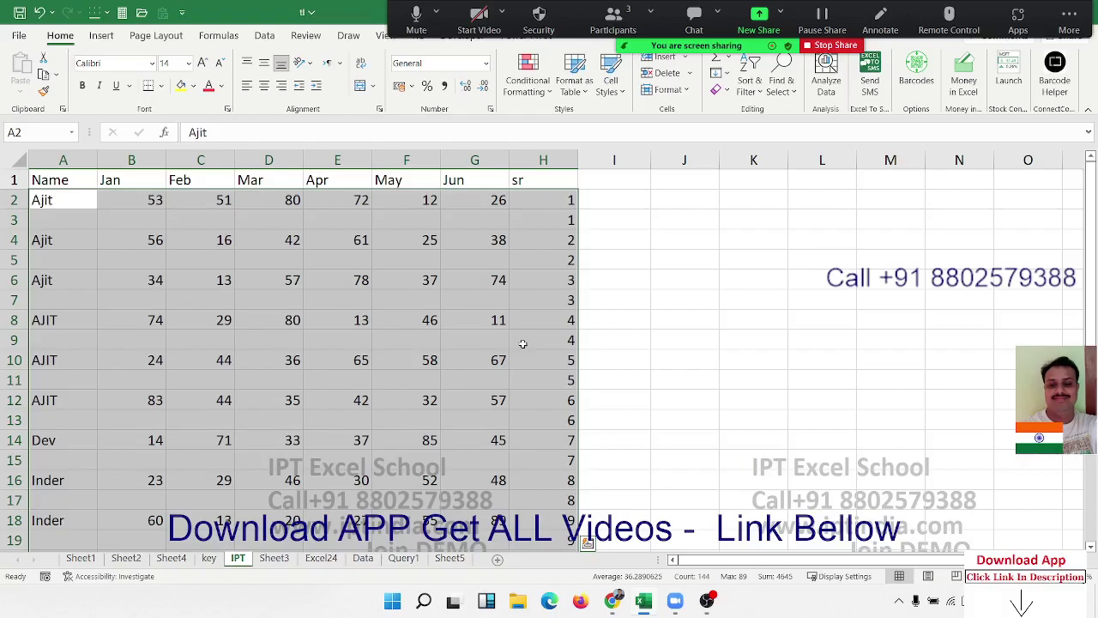
# Clear the sr helper column H, leaving only the Name and month data.
pyautogui.click(546, 162)
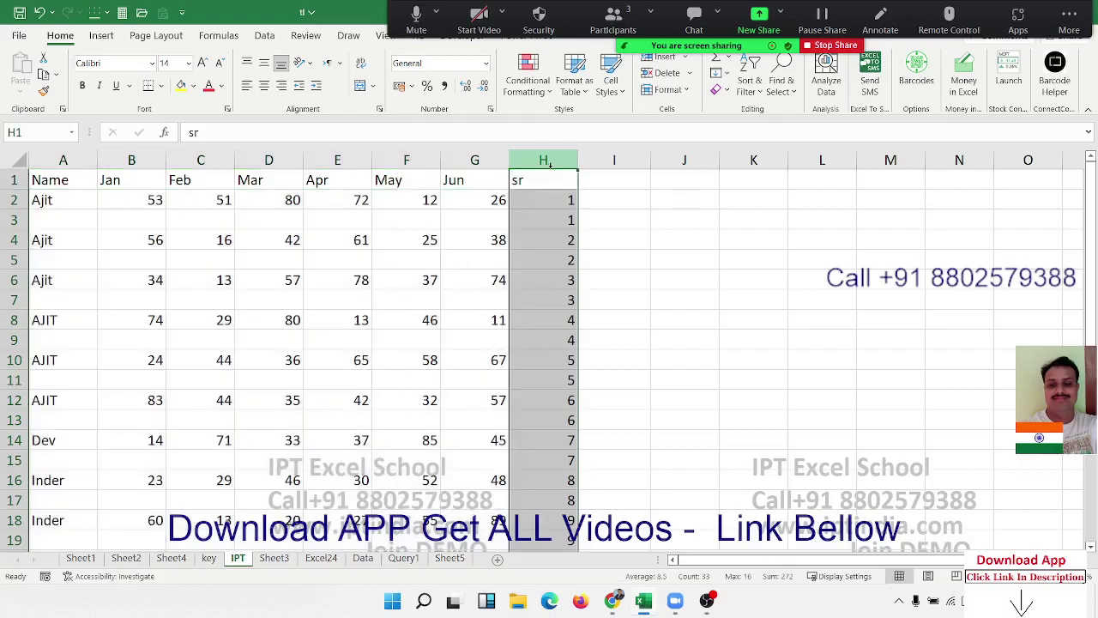
pyautogui.press('Delete')
pyautogui.press('Left')
pyautogui.press('Left')
pyautogui.press('Home')
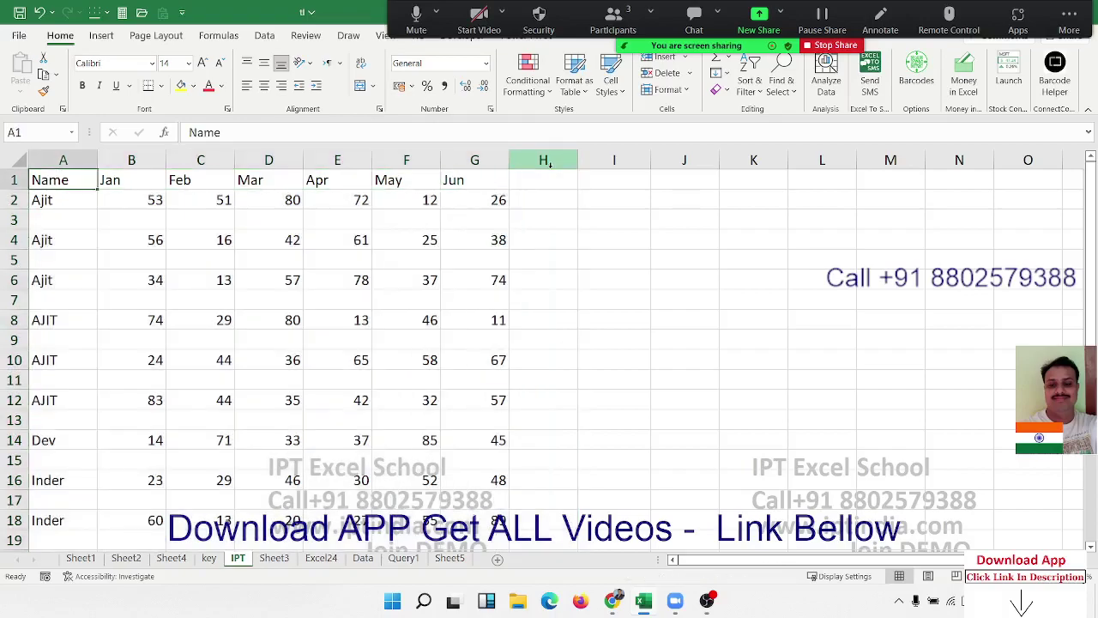
pyautogui.hotkey('ctrl', 'shift', 'Right')
pyautogui.hotkey('shift', 'Down')
pyautogui.hotkey('shift', 'Down')
pyautogui.hotkey('shift', 'Down')
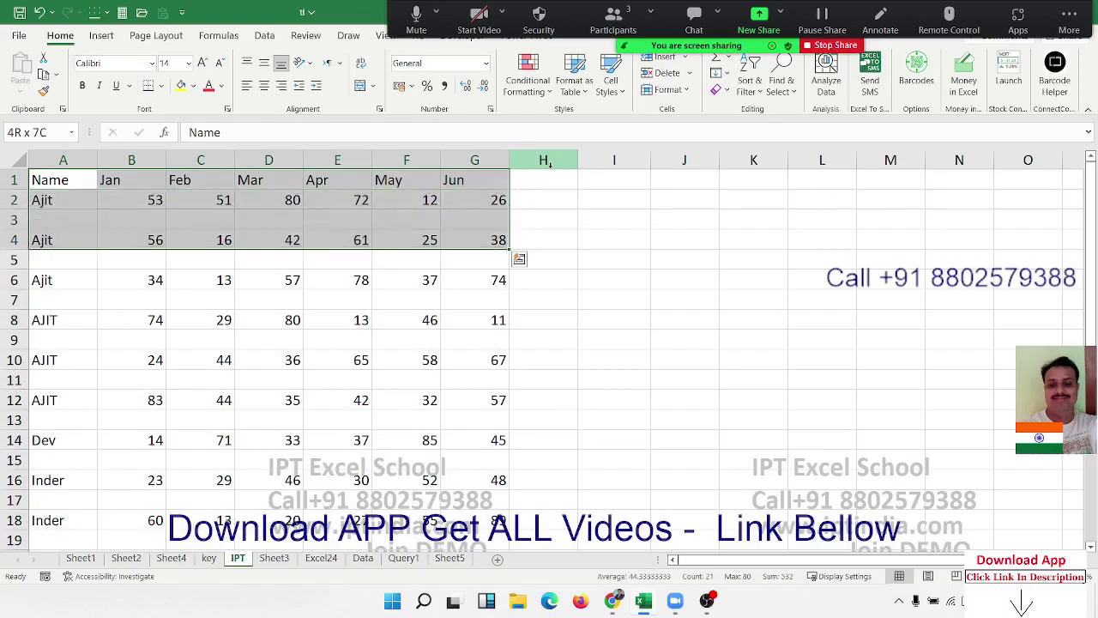
pyautogui.hotkey('ctrl', 'Home')
# Select A1:G32, from Ravi's last record row up to the header row.
pyautogui.press('Down')
pyautogui.press('Down')
pyautogui.press('Down')
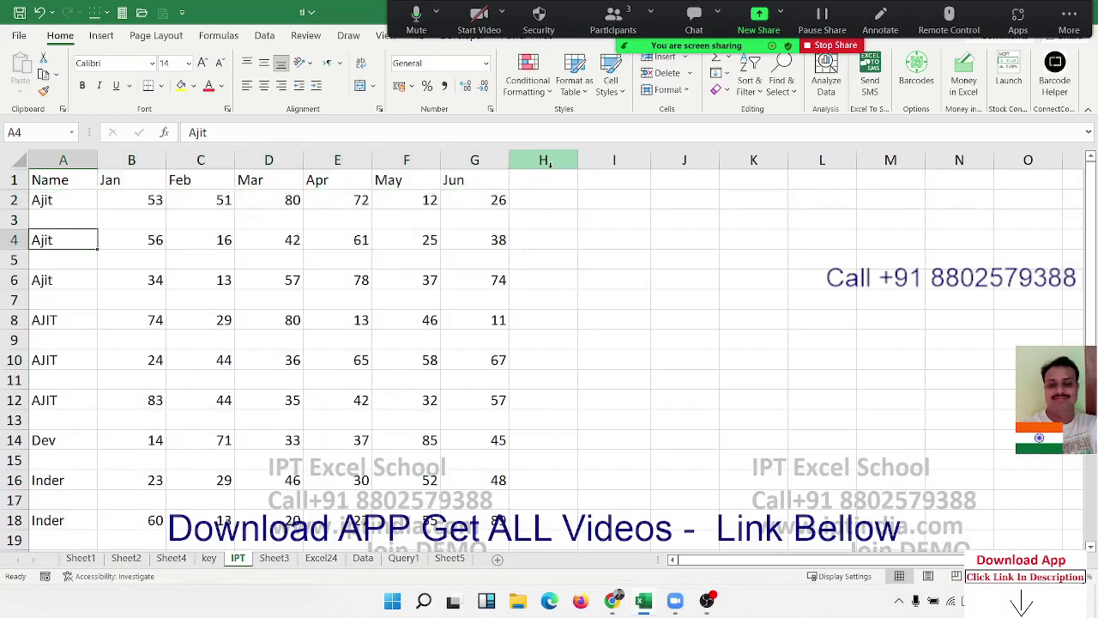
pyautogui.press('Down')
pyautogui.press('Down')
pyautogui.press('Down')
pyautogui.press('Down')
pyautogui.press('Down')
pyautogui.press('Down')
pyautogui.press('Down')
pyautogui.press('Down')
pyautogui.press('Down')
pyautogui.press('Down')
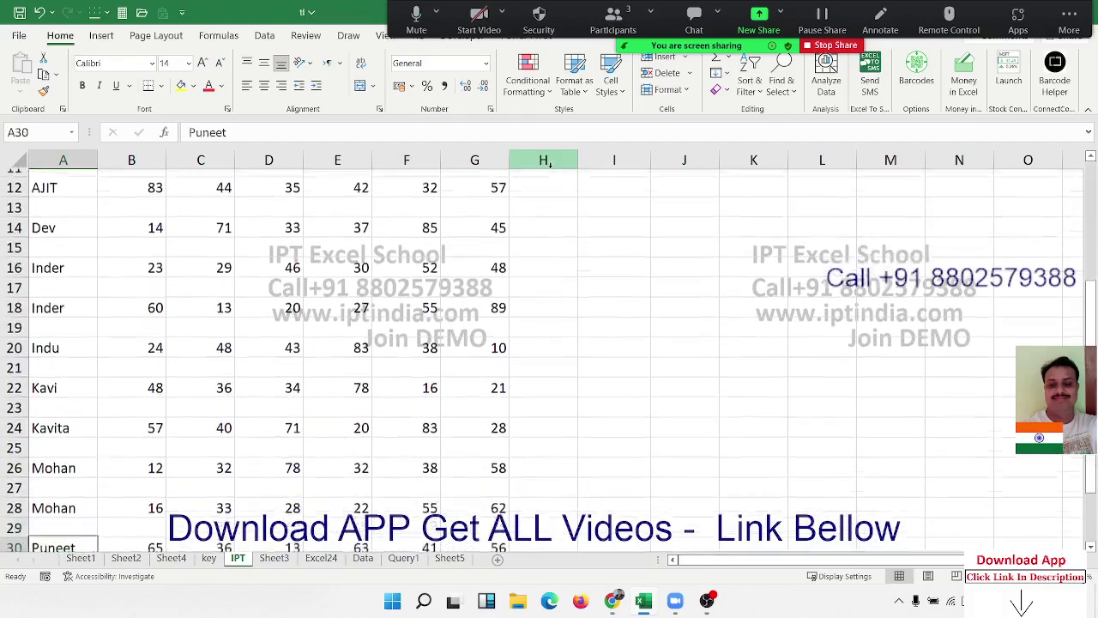
pyautogui.press('Down')
pyautogui.press('Down')
pyautogui.press('Down')
pyautogui.press('Down')
pyautogui.press('Down')
pyautogui.press('Up')
pyautogui.press('Up')
pyautogui.press('Up')
pyautogui.press('Up')
pyautogui.press('Up')
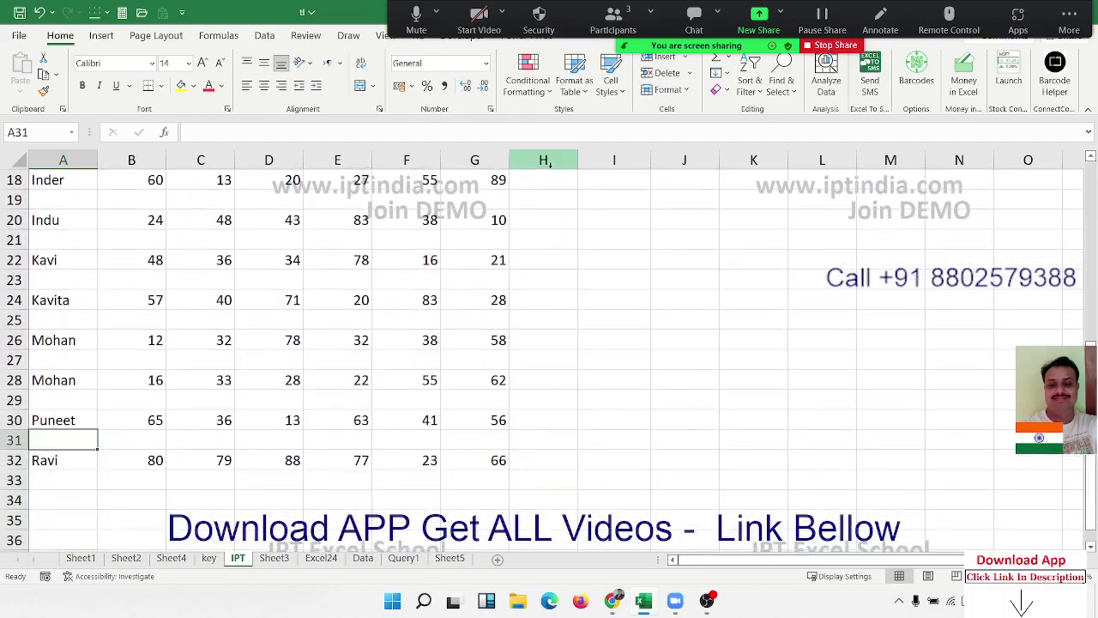
pyautogui.press('Down')
pyautogui.hotkey('ctrl', 'shift', 'Right')
pyautogui.hotkey('shift', 'Up')
pyautogui.hotkey('shift', 'Up')
pyautogui.hotkey('shift', 'Up')
pyautogui.hotkey('shift', 'Up')
pyautogui.hotkey('shift', 'Up')
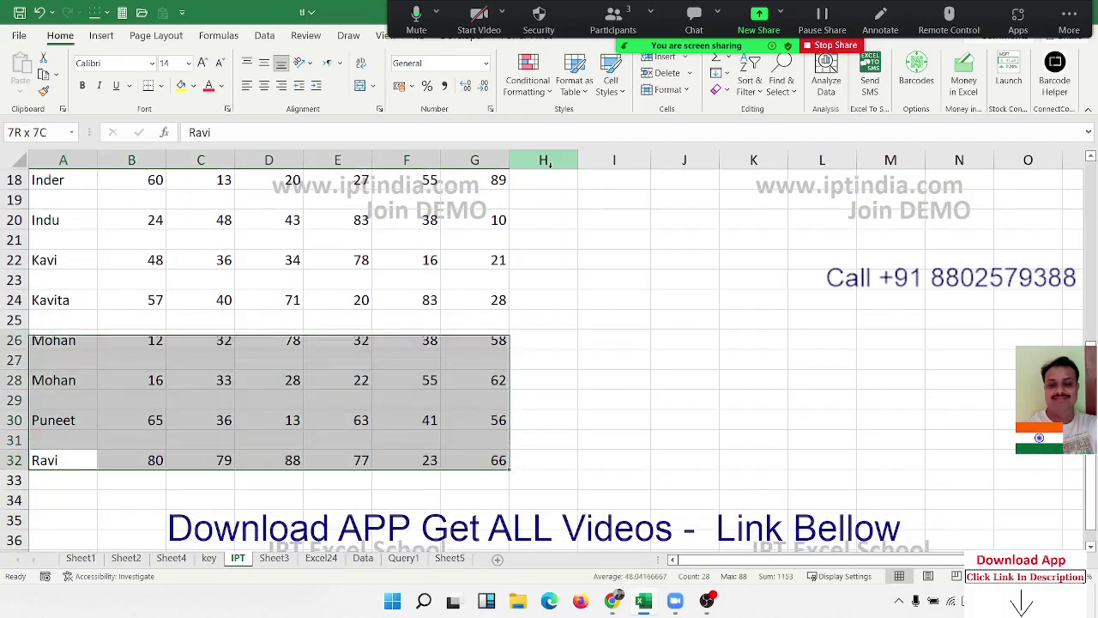
pyautogui.hotkey('shift', 'Up')
pyautogui.hotkey('shift', 'Up')
pyautogui.hotkey('shift', 'Up')
pyautogui.hotkey('shift', 'Up')
pyautogui.hotkey('shift', 'Up')
pyautogui.hotkey('shift', 'Up')
pyautogui.hotkey('shift', 'Up')
pyautogui.hotkey('shift', 'Up')
pyautogui.hotkey('shift', 'Up')
pyautogui.hotkey('shift', 'Up')
pyautogui.hotkey('shift', 'Up')
pyautogui.hotkey('shift', 'Up')
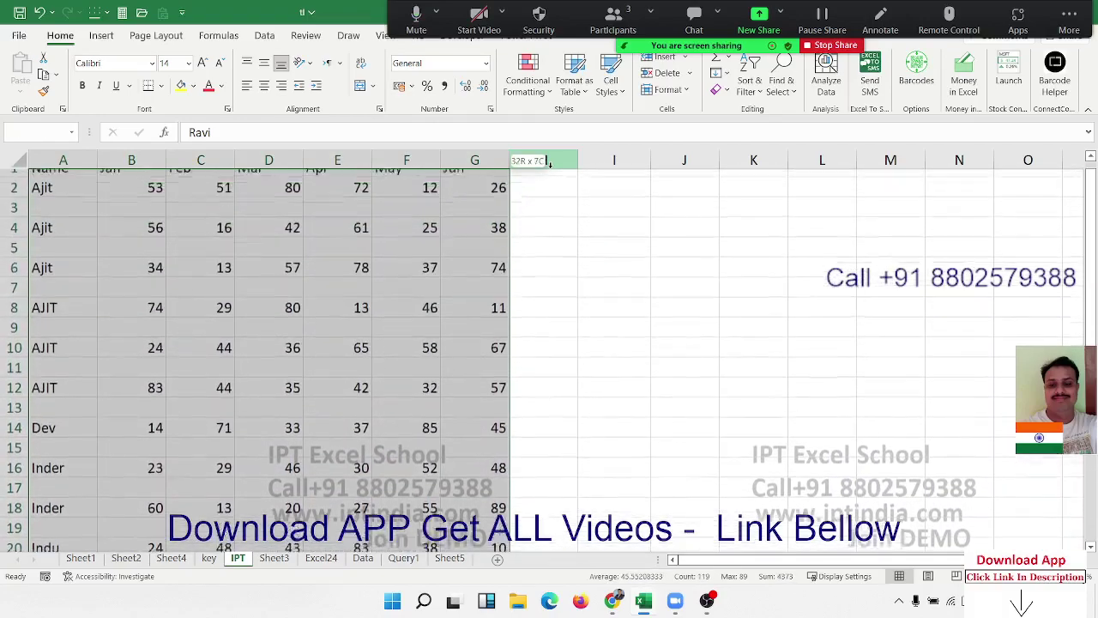
pyautogui.hotkey('shift', 'Up')
pyautogui.hotkey('shift', 'Up')
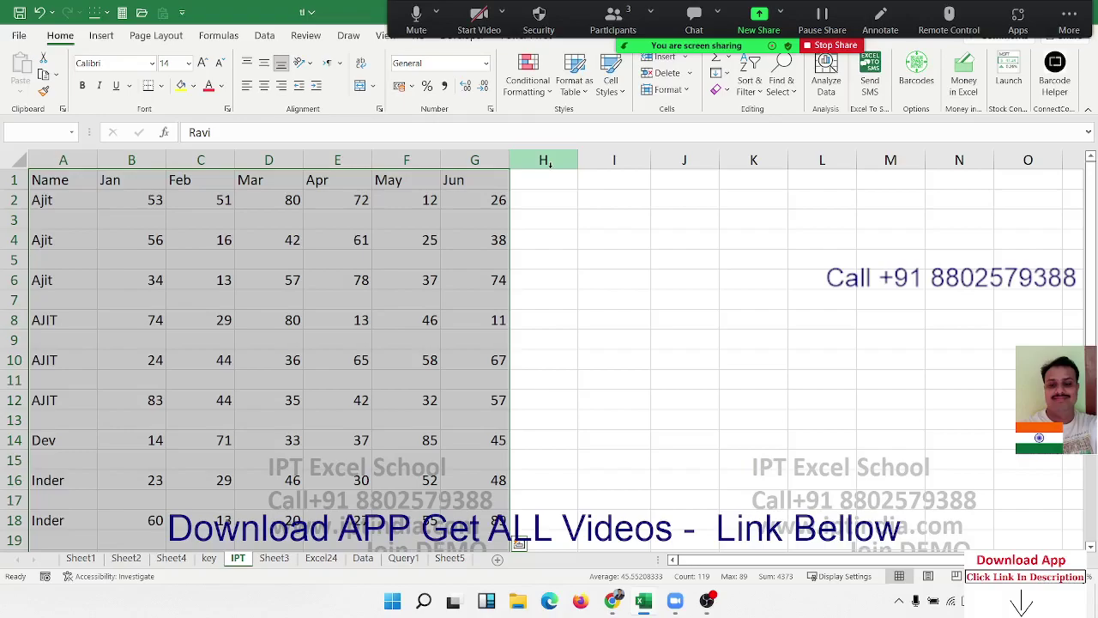
pyautogui.moveTo(79, 221); pyautogui.dragTo(484, 218)
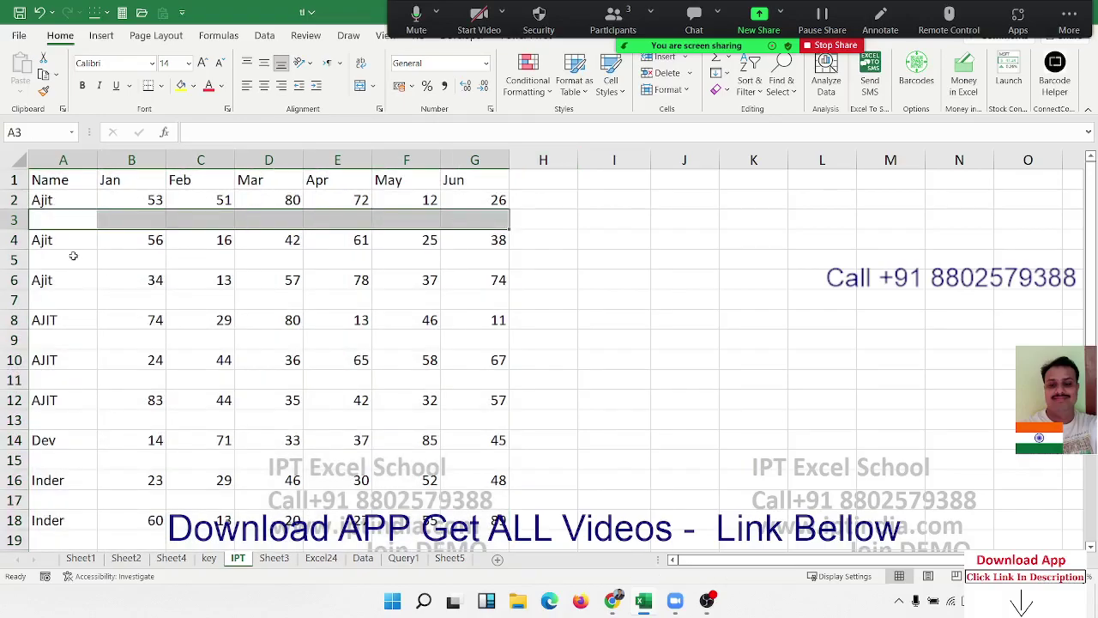
pyautogui.keyDown('ctrl'); pyautogui.moveTo(75, 257); pyautogui.dragTo(472, 257); pyautogui.keyUp('ctrl')
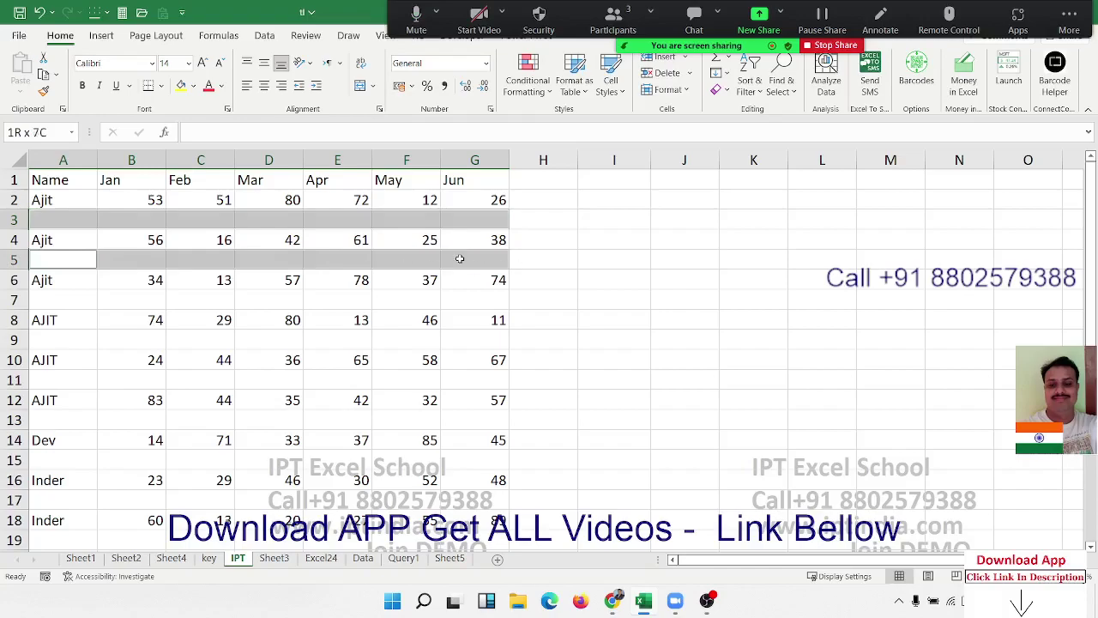
pyautogui.click(89, 303)
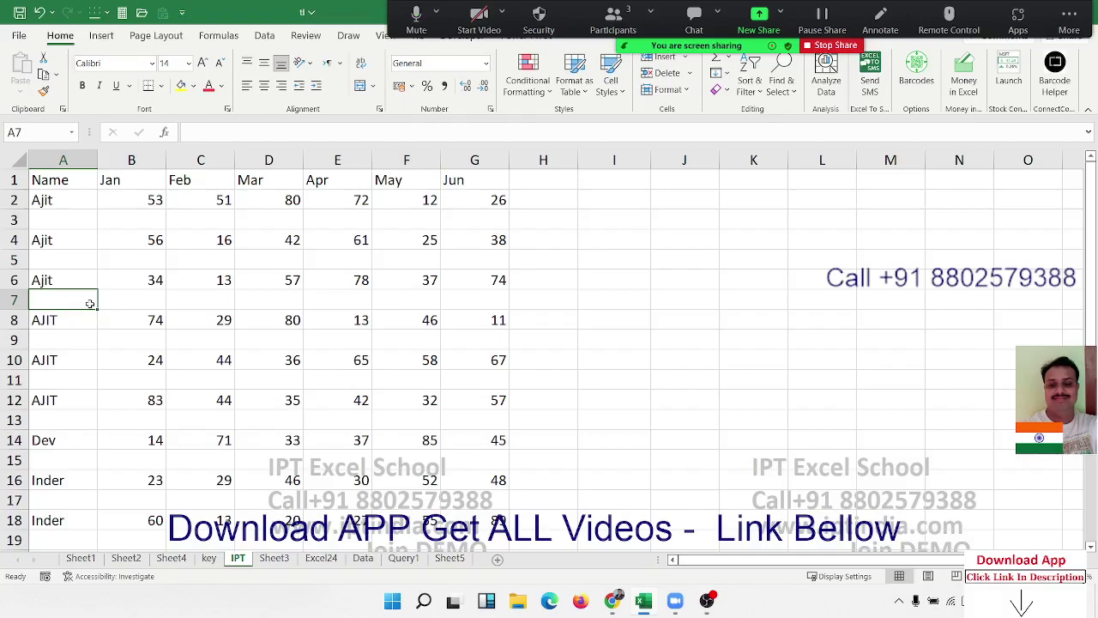
pyautogui.press('Up')
pyautogui.press('Up')
pyautogui.press('Up')
pyautogui.press('Up')
pyautogui.press('Up')
pyautogui.press('Up')
pyautogui.hotkey('ctrl', 'shift', 'Right')
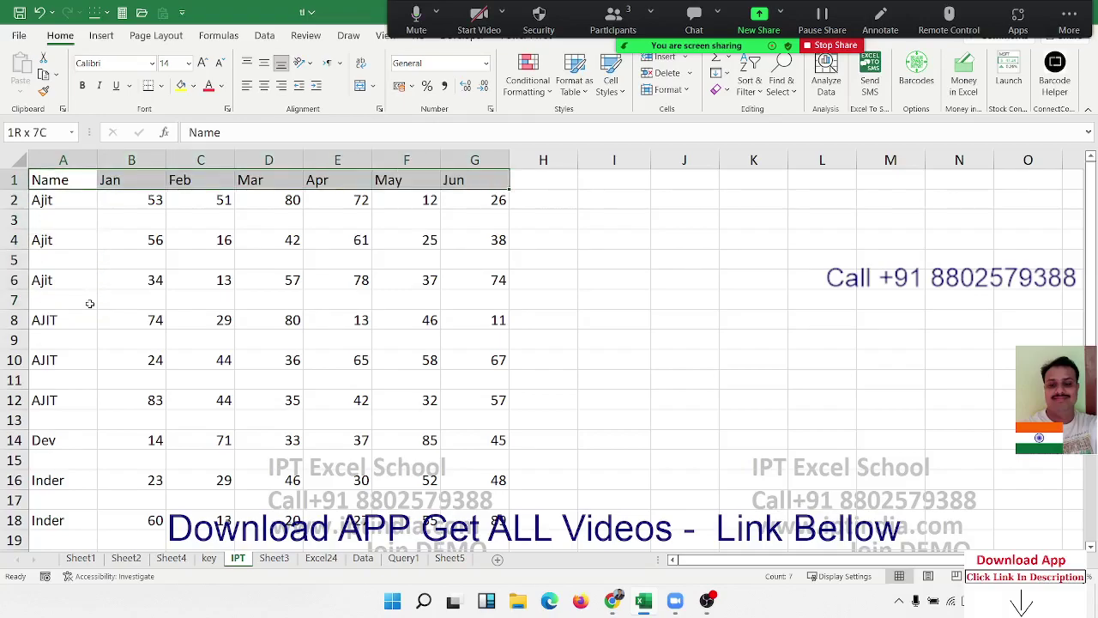
pyautogui.hotkey('shift', 'Down')
pyautogui.hotkey('shift', 'Down')
pyautogui.hotkey('shift', 'Down')
pyautogui.hotkey('shift', 'Down')
pyautogui.hotkey('shift', 'Down')
pyautogui.hotkey('shift', 'Down')
pyautogui.hotkey('shift', 'Down')
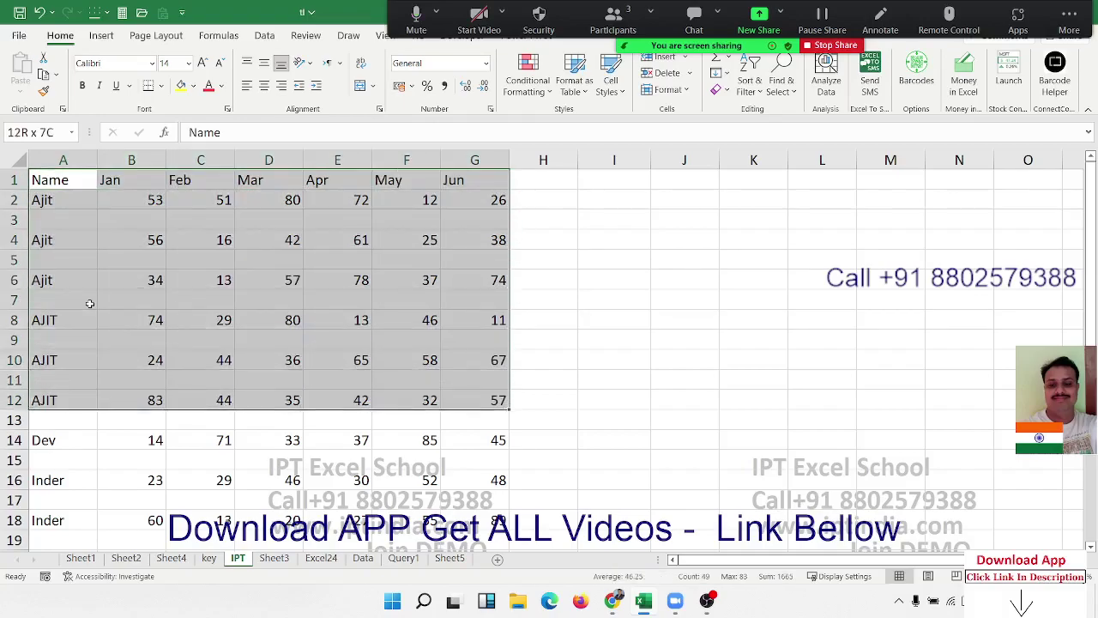
pyautogui.hotkey('shift', 'Down')
pyautogui.hotkey('shift', 'Down')
pyautogui.hotkey('shift', 'Down')
pyautogui.hotkey('shift', 'Down')
pyautogui.hotkey('shift', 'Down')
pyautogui.hotkey('shift', 'Down')
pyautogui.hotkey('shift', 'Down')
pyautogui.hotkey('shift', 'Down')
pyautogui.hotkey('shift', 'Down')
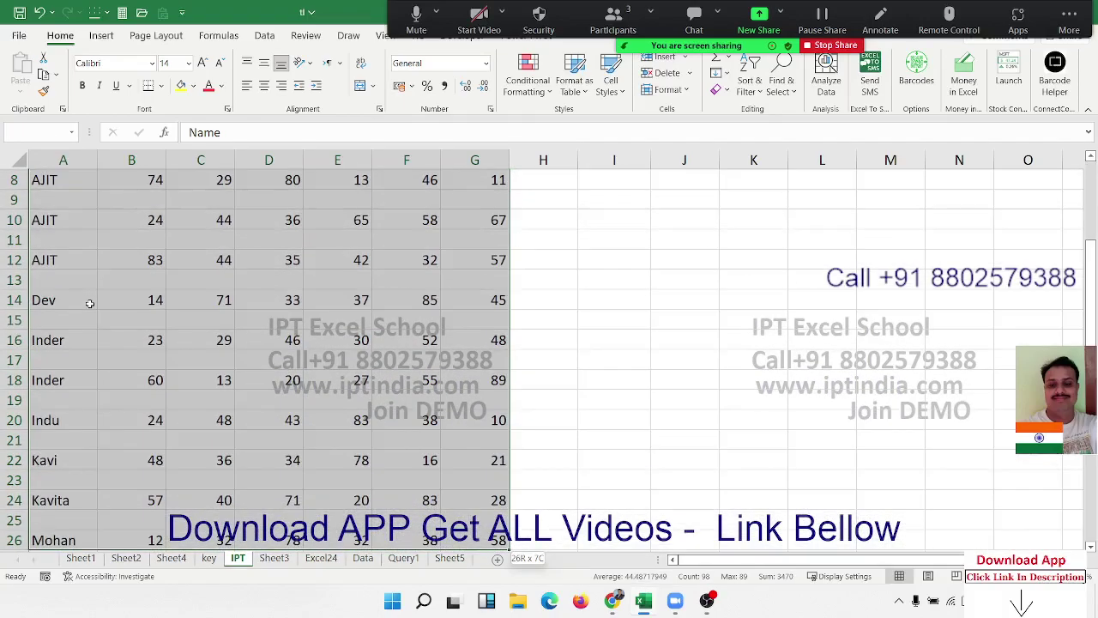
pyautogui.hotkey('shift', 'Down')
pyautogui.hotkey('shift', 'Down')
pyautogui.hotkey('shift', 'Down')
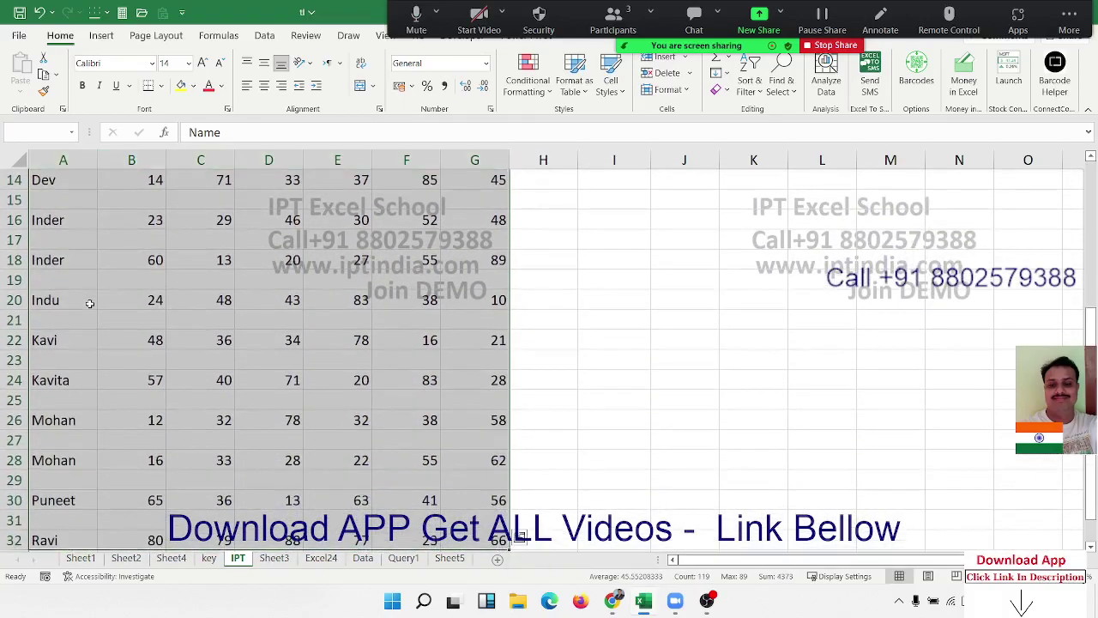
pyautogui.scroll(-3, 83, 382)
pyautogui.scroll(7, 84, 382)
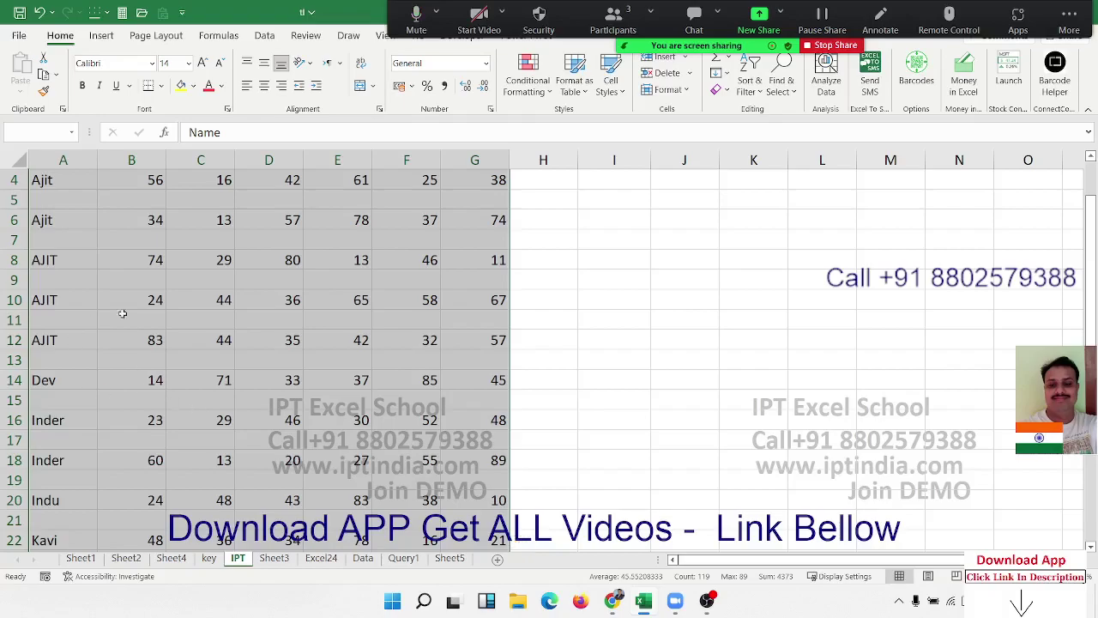
pyautogui.scroll(1, 122, 314)
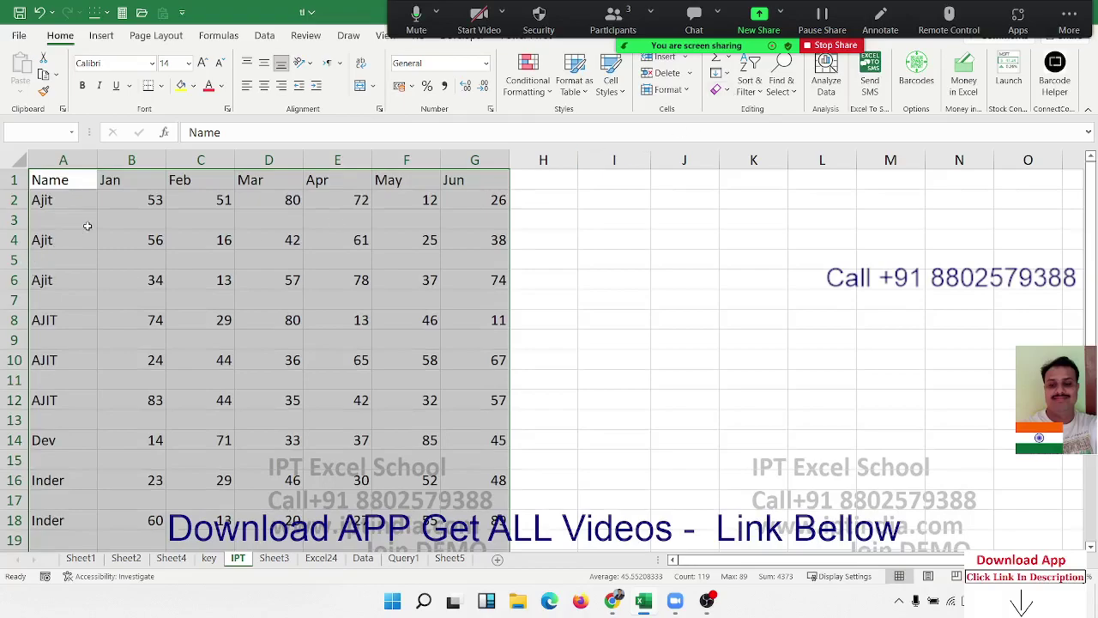
# Custom-sort A1:G32 by Name, A to Z, so empty rows drop below records in rows 2–17.
pyautogui.click(743, 94)
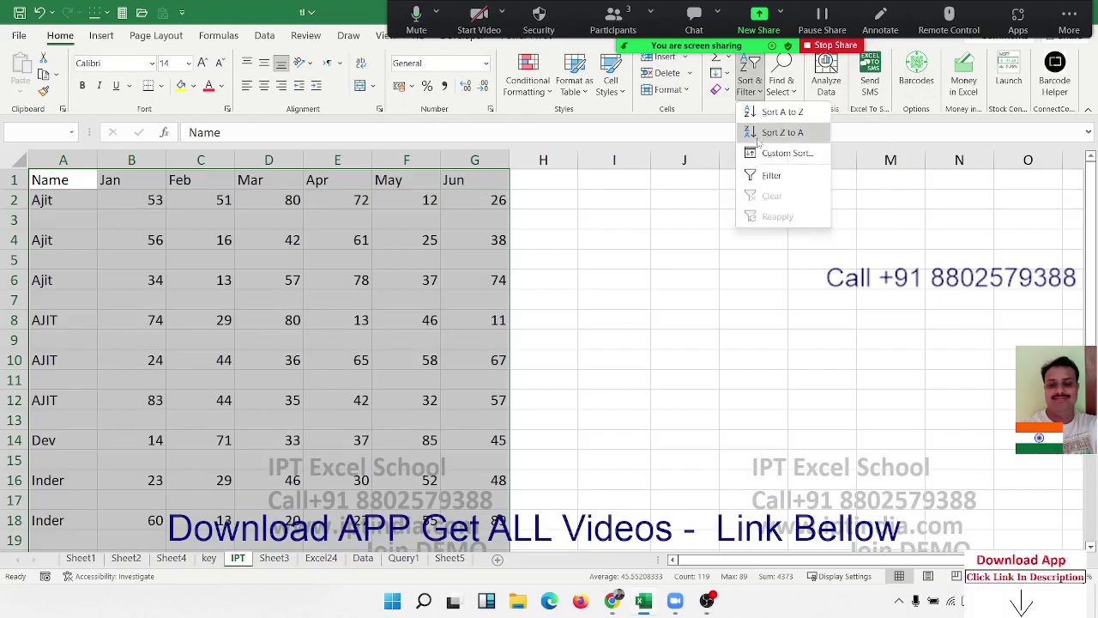
pyautogui.click(765, 153)
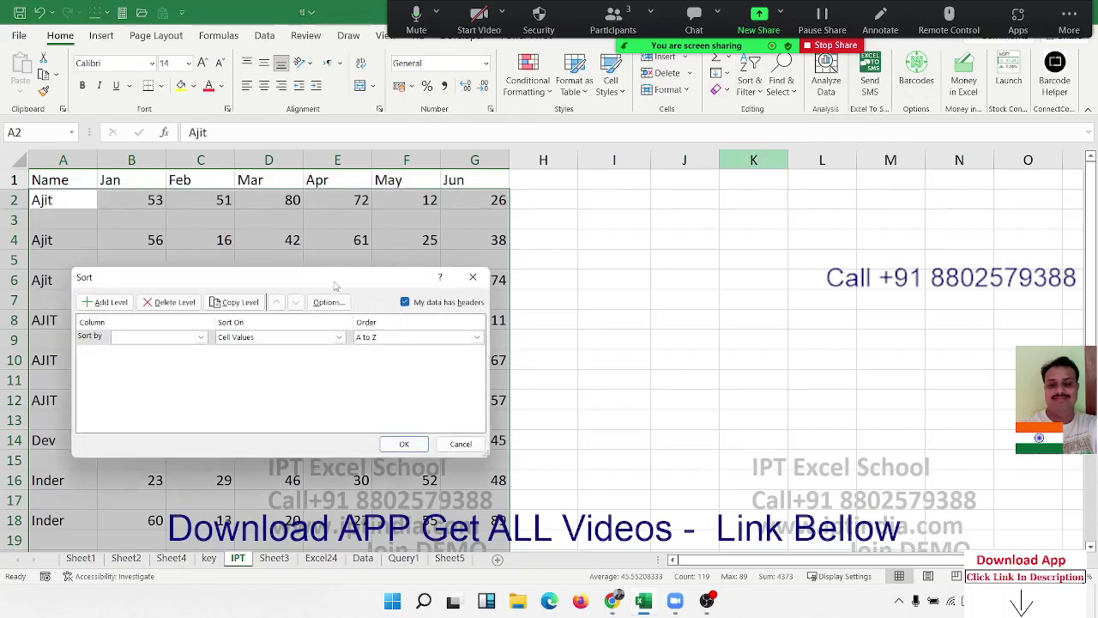
pyautogui.moveTo(341, 289)
pyautogui.mouseDown()
pyautogui.moveTo(745, 248)
pyautogui.moveTo(832, 215)
pyautogui.mouseUp()
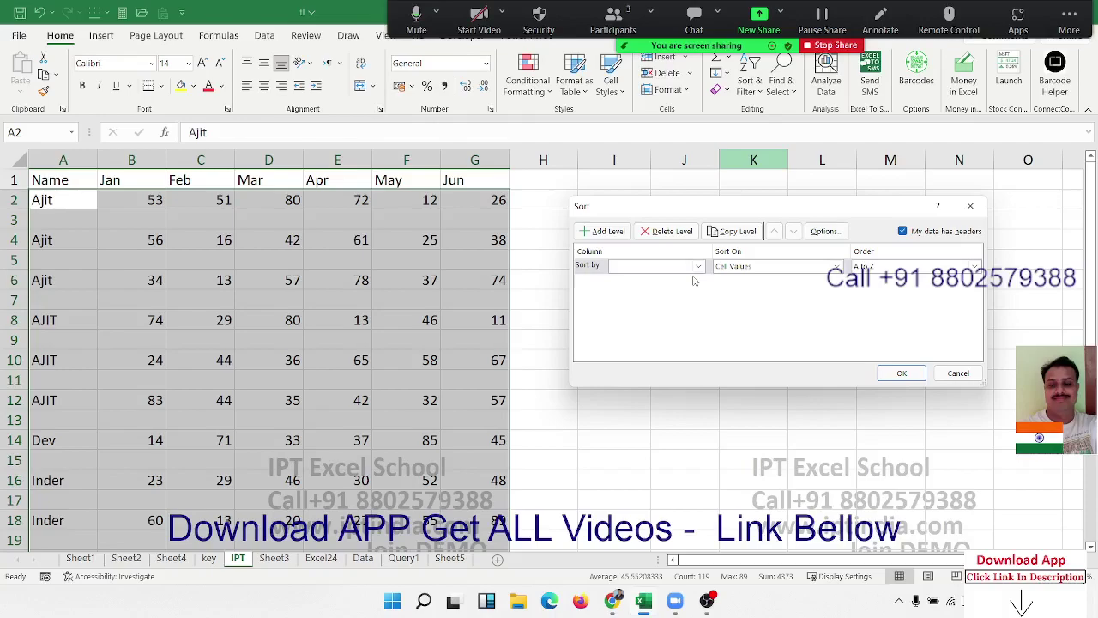
pyautogui.click(675, 268)
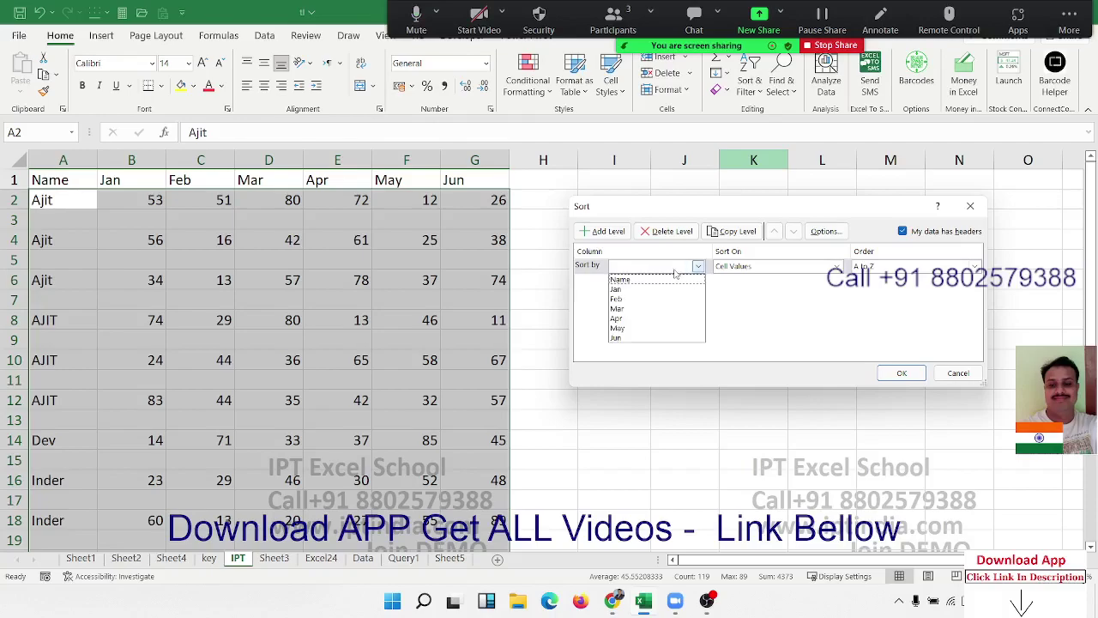
pyautogui.click(657, 279)
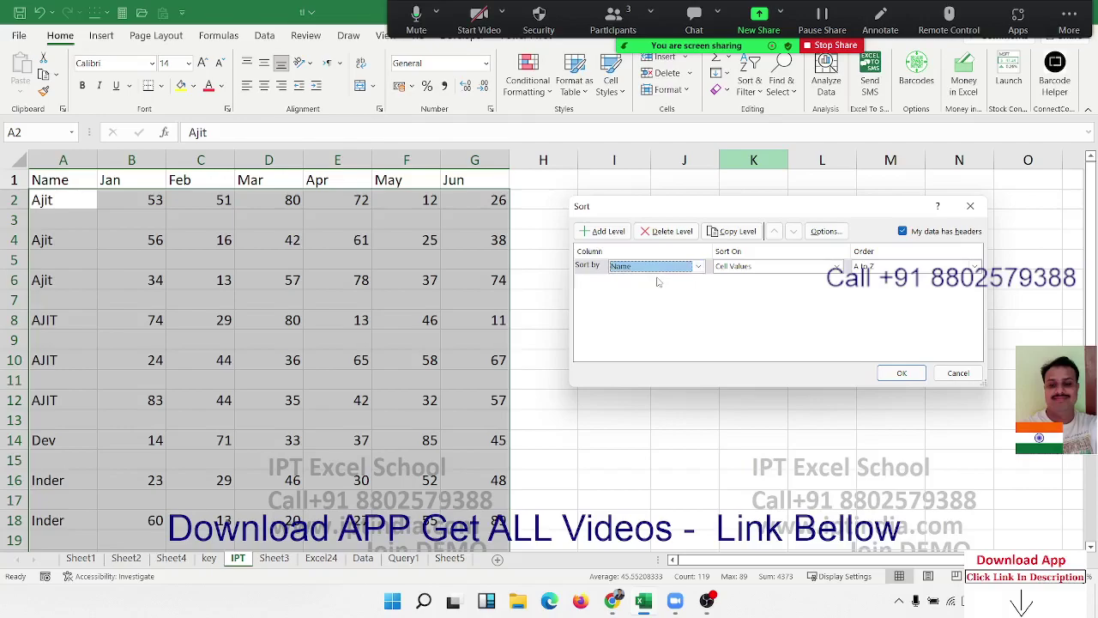
pyautogui.click(899, 372)
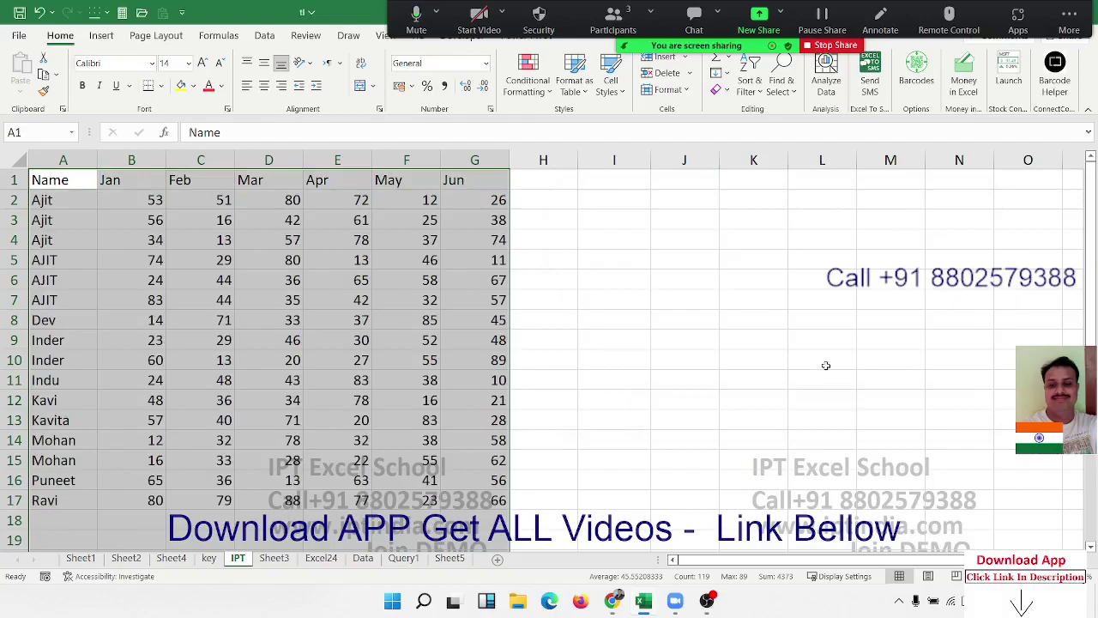
pyautogui.scroll(-3, 905, 351)
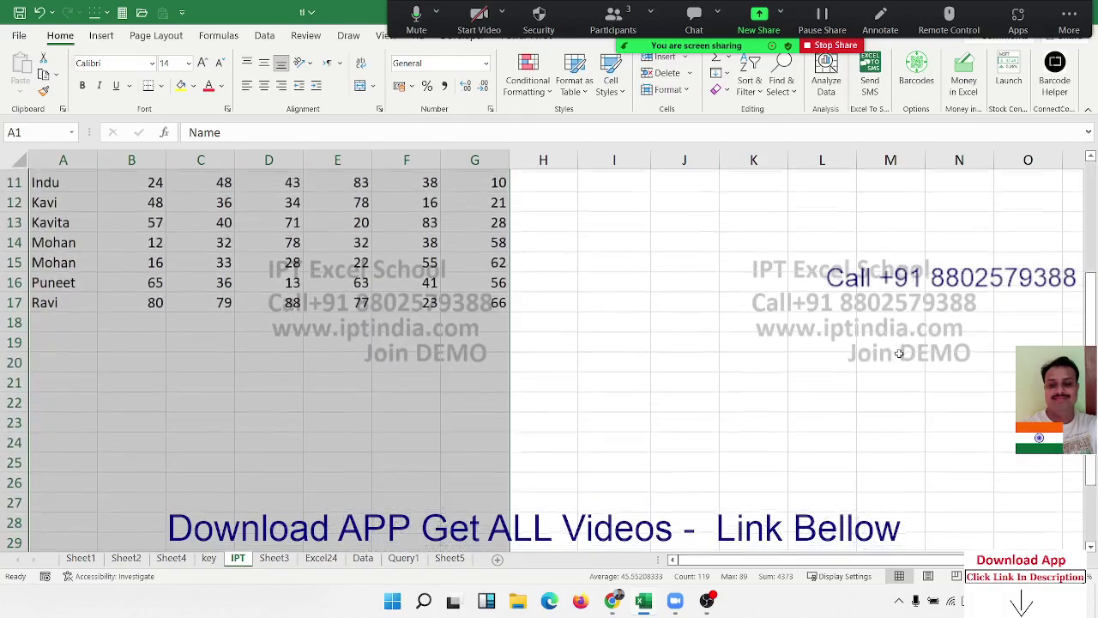
pyautogui.scroll(-3, 412, 354)
pyautogui.scroll(3, 412, 354)
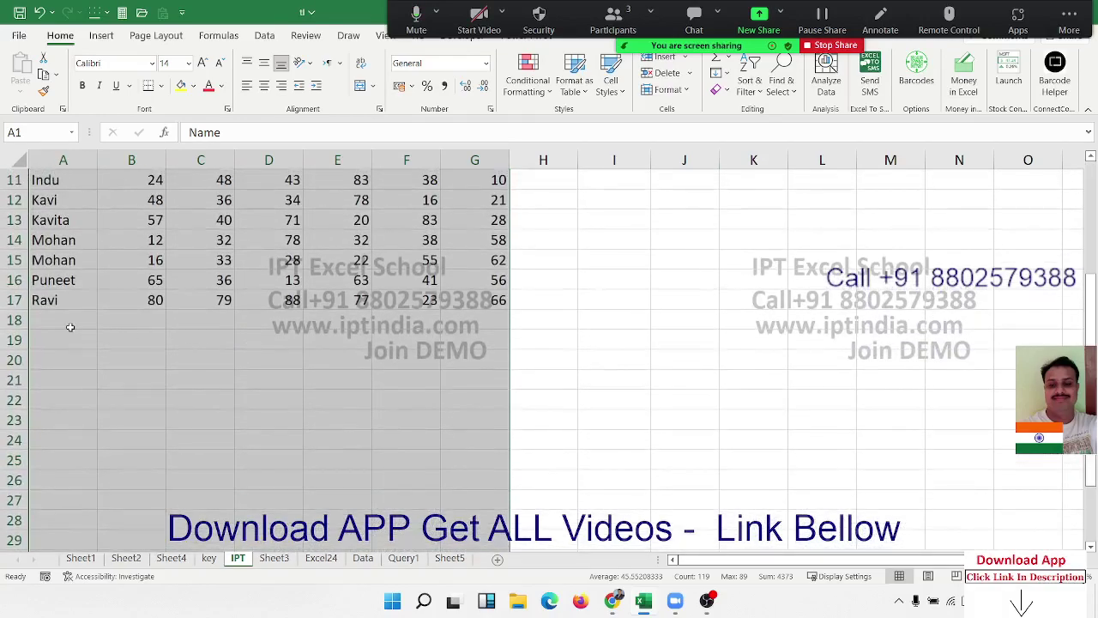
pyautogui.scroll(-3, 70, 329)
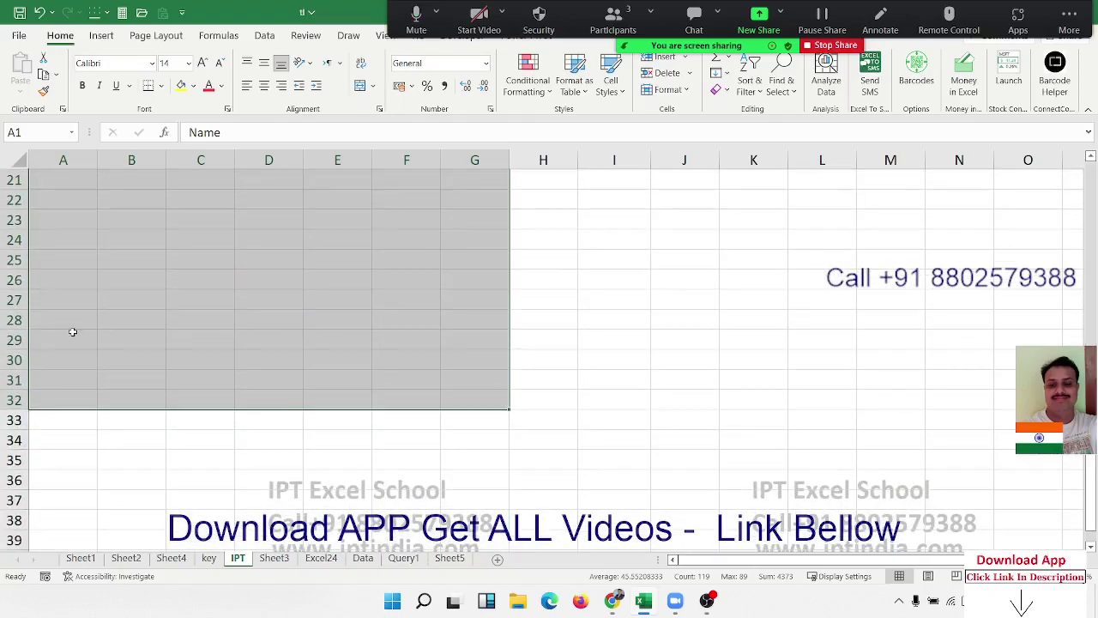
pyautogui.scroll(3, 65, 346)
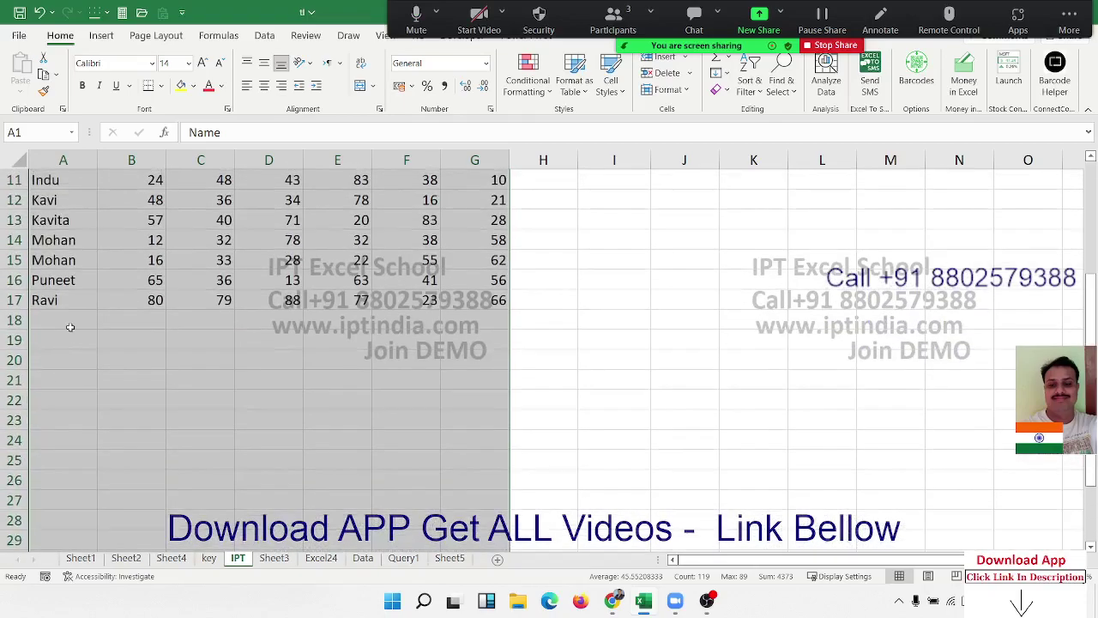
pyautogui.scroll(3, 70, 326)
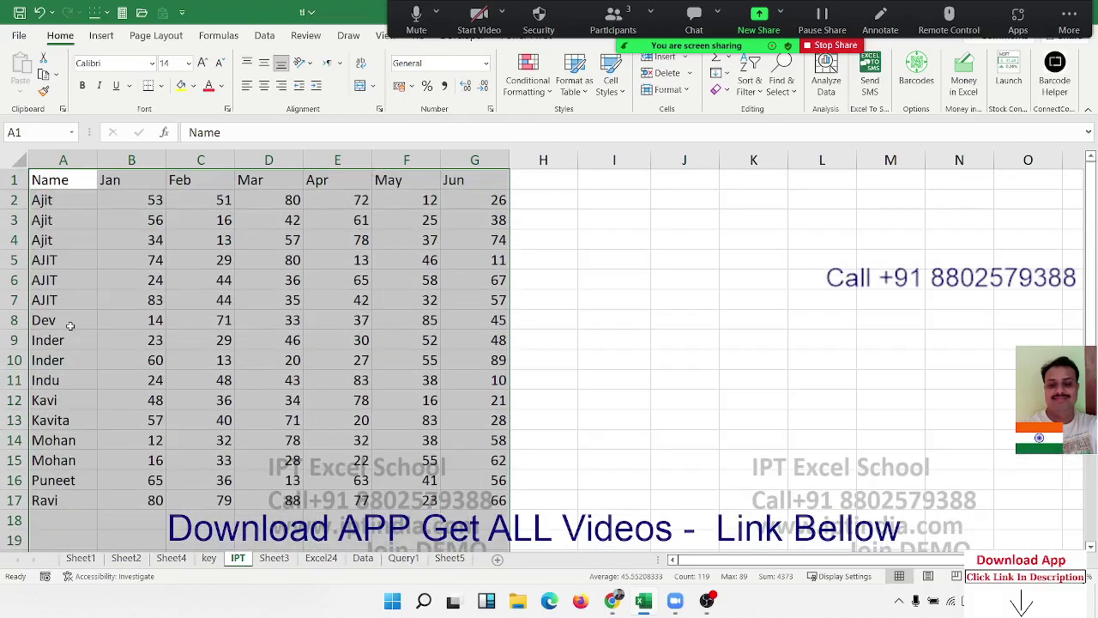